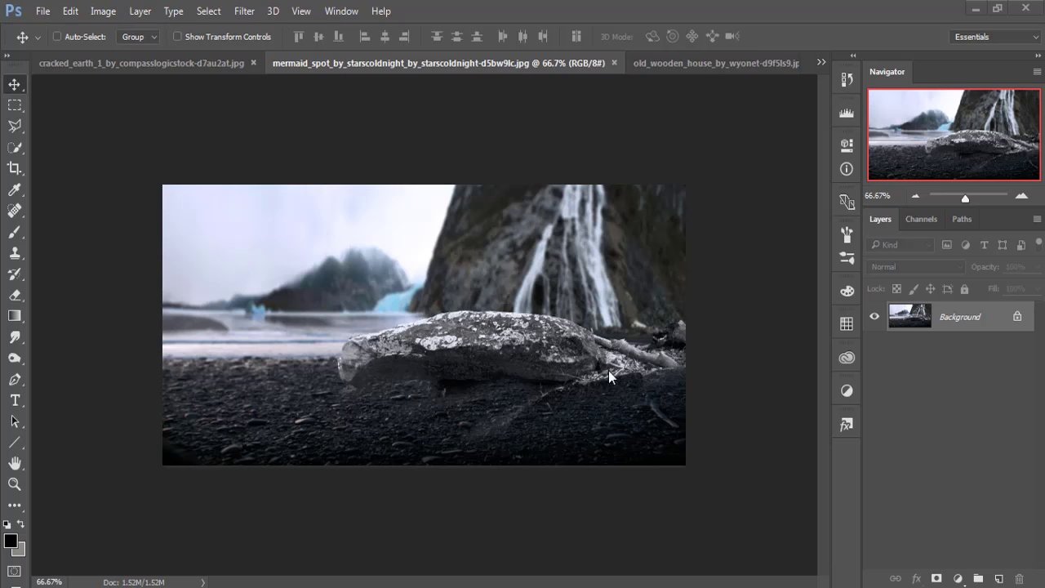
- Make a new white Untitled-1 document at 1280 × 720 px and 300 pixels/inch
left_click(42, 10)
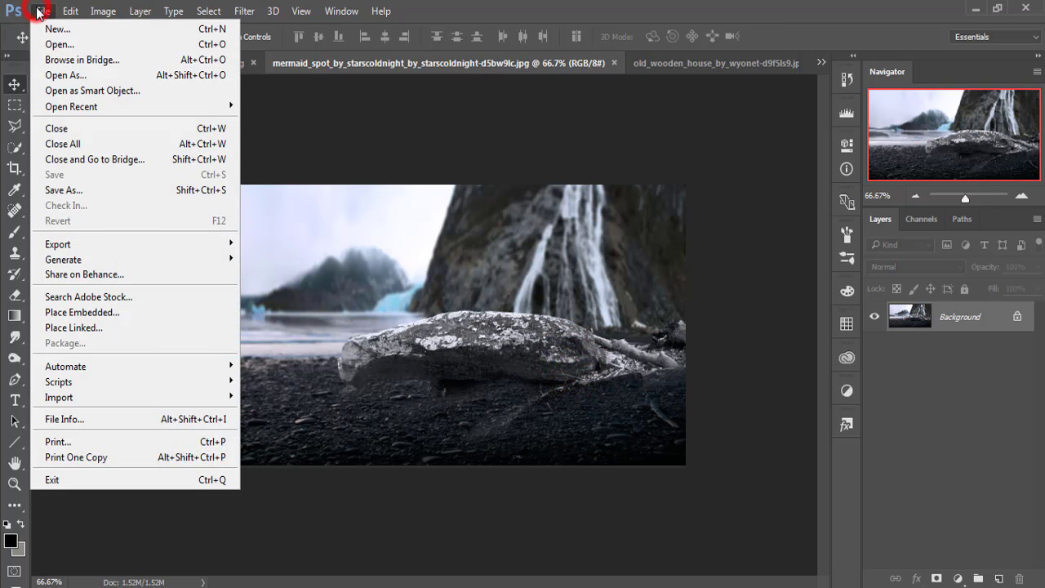
left_click(50, 30)
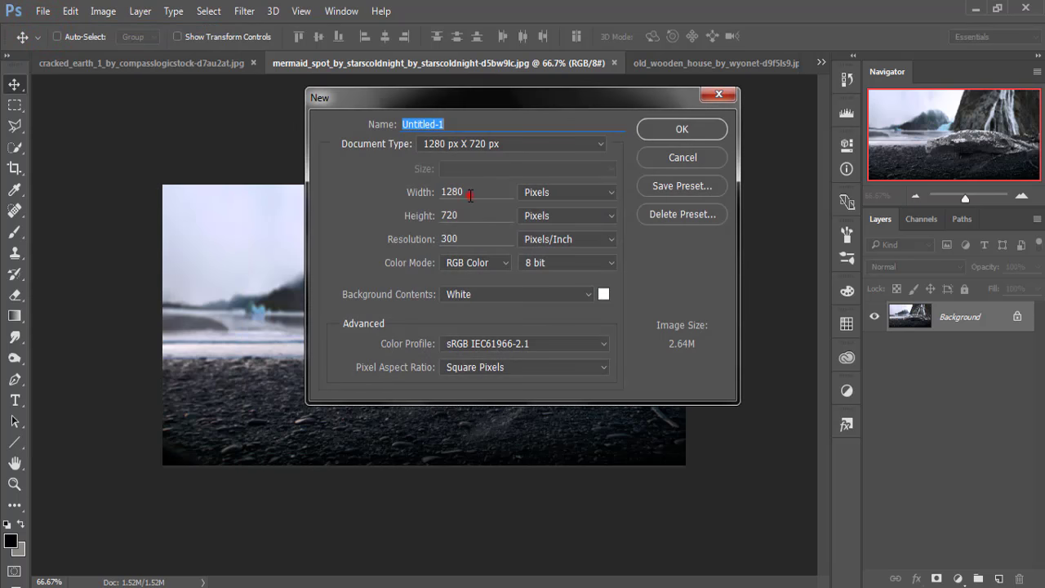
double_click(470, 194)
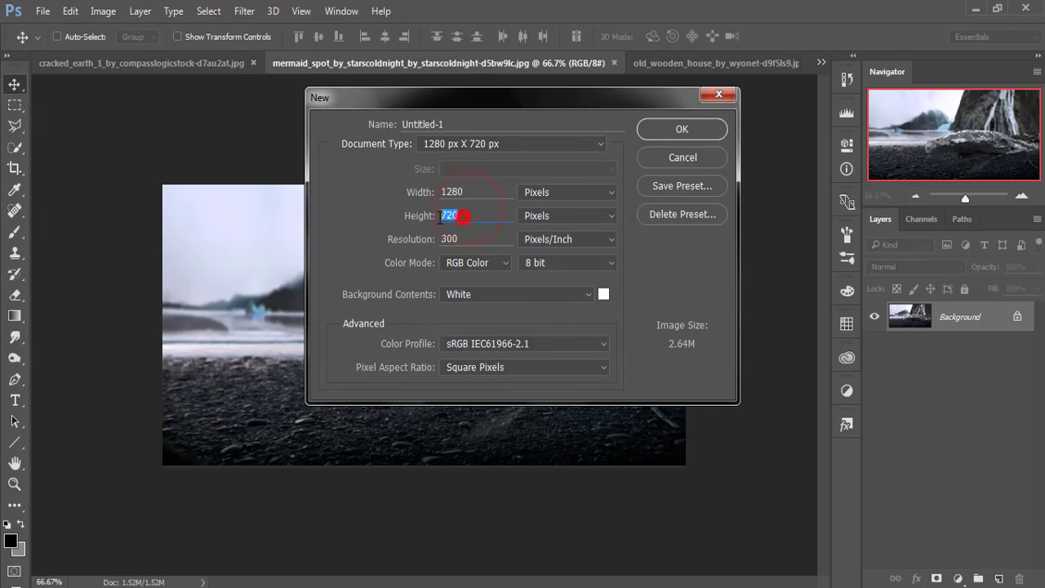
left_click(674, 132)
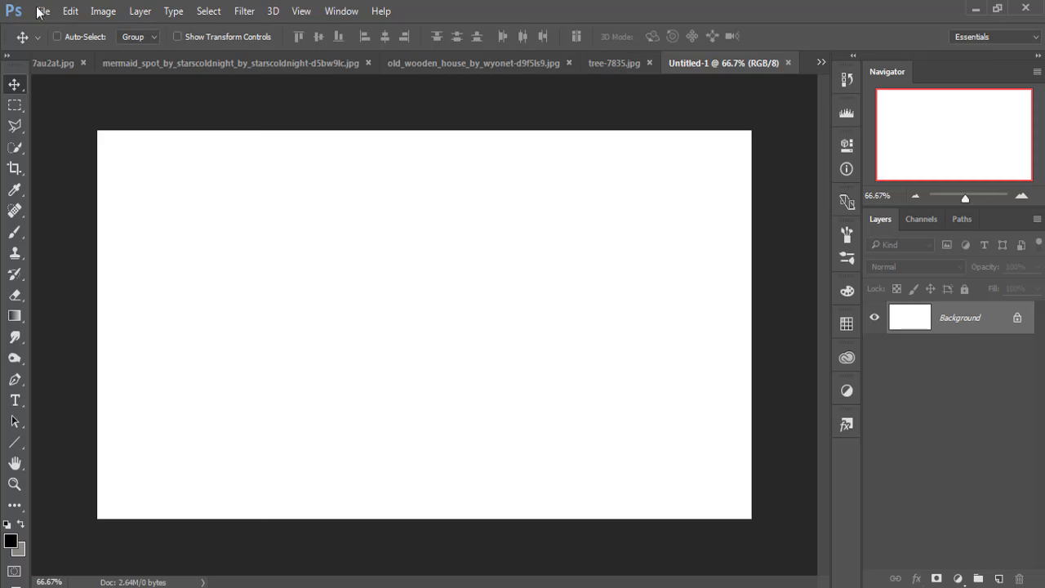
- Copy the mermaid_spot shore photo onto Untitled-1 as a new layer and close the source window
left_click(164, 69)
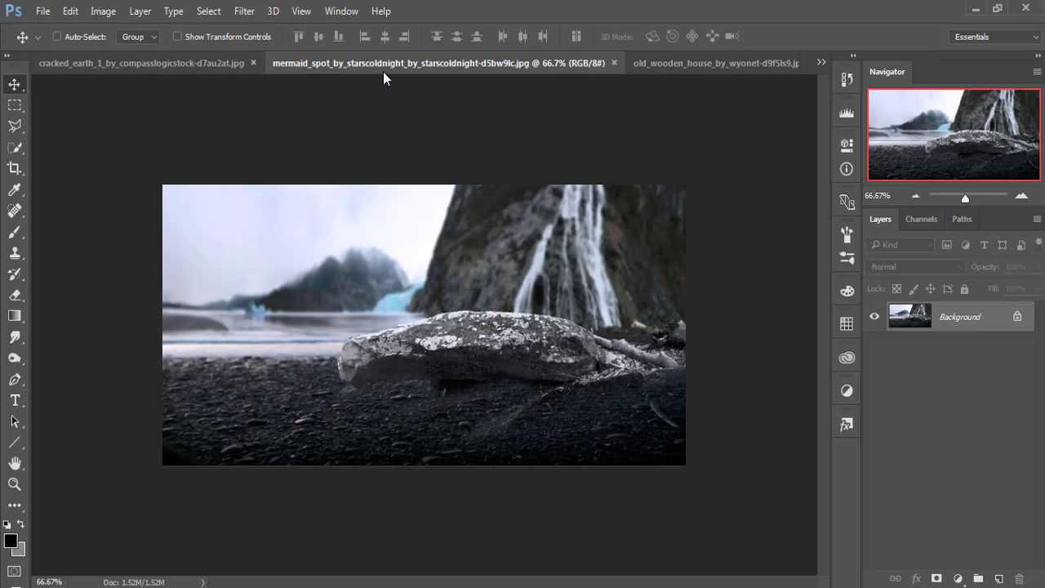
mouse_move(386, 68)
left_mouse_down()
mouse_move(386, 127)
mouse_move(778, 173)
left_mouse_up()
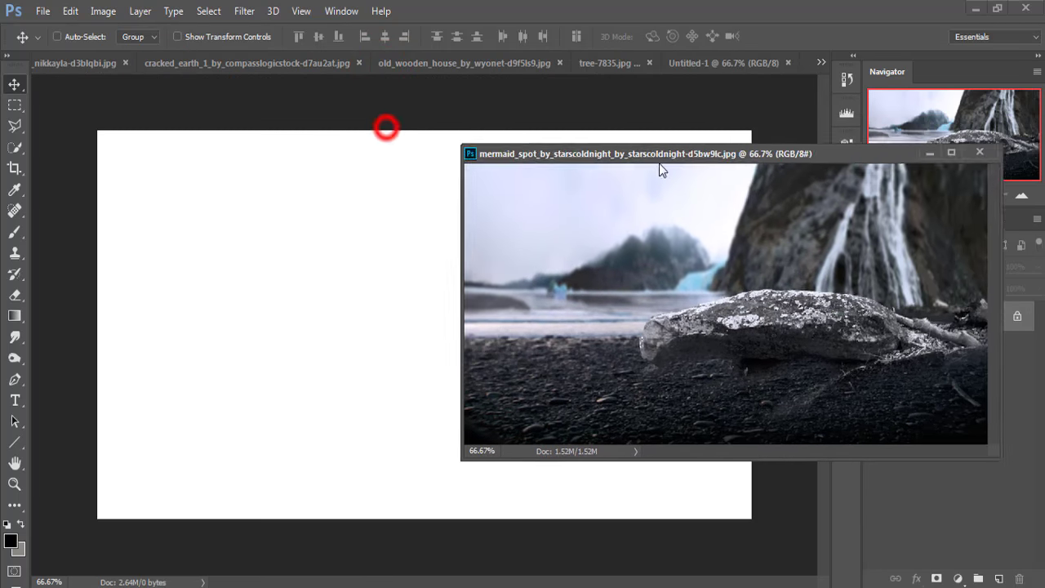
left_click_drag(829, 318, 358, 328)
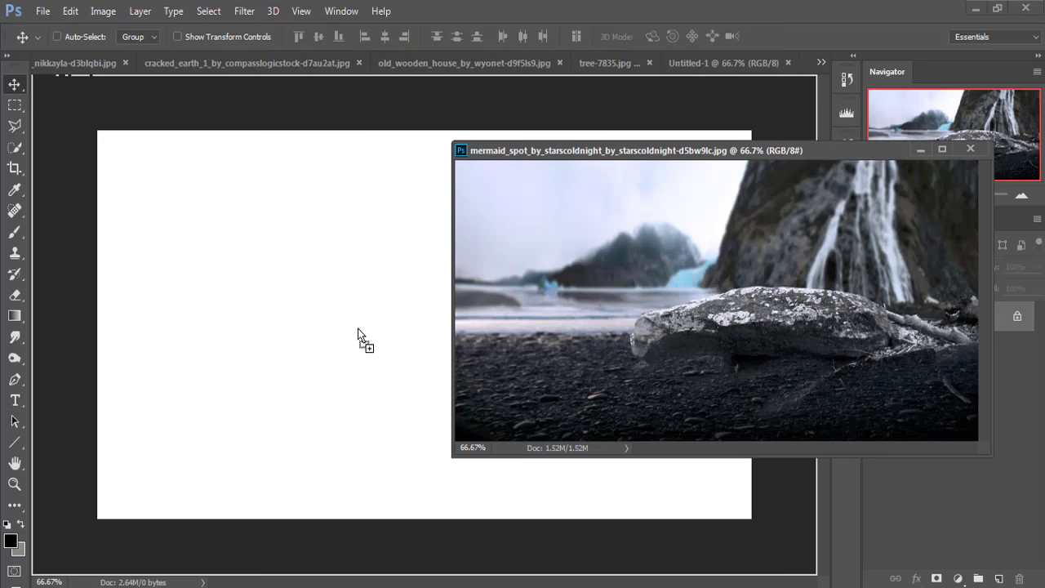
left_click(919, 150)
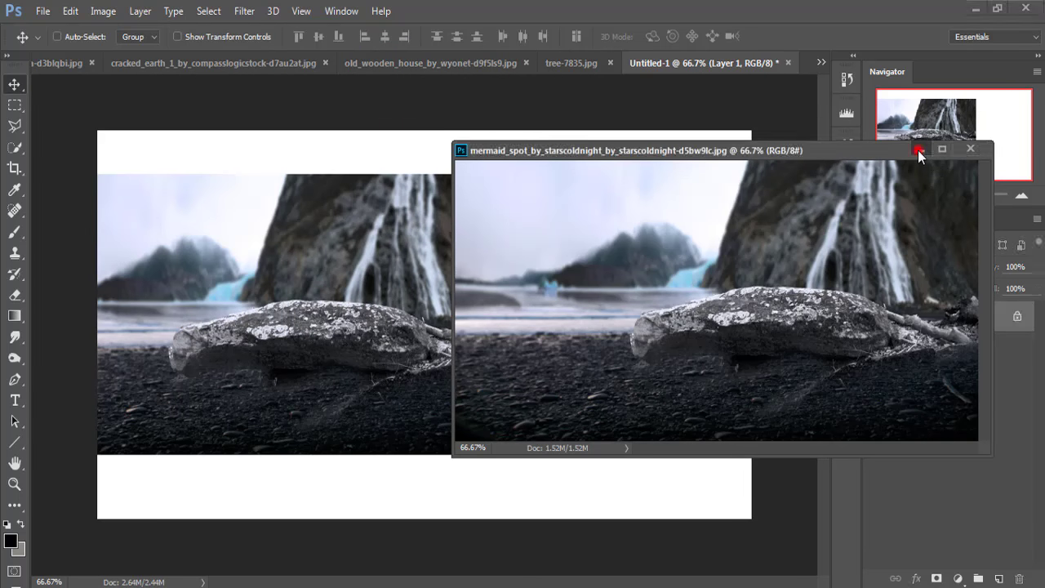
- Move the shore layer to the canvas bottom and stretch it to the full width
mouse_move(467, 256)
left_mouse_down()
mouse_move(605, 294)
mouse_move(546, 374)
mouse_move(524, 379)
left_mouse_up()
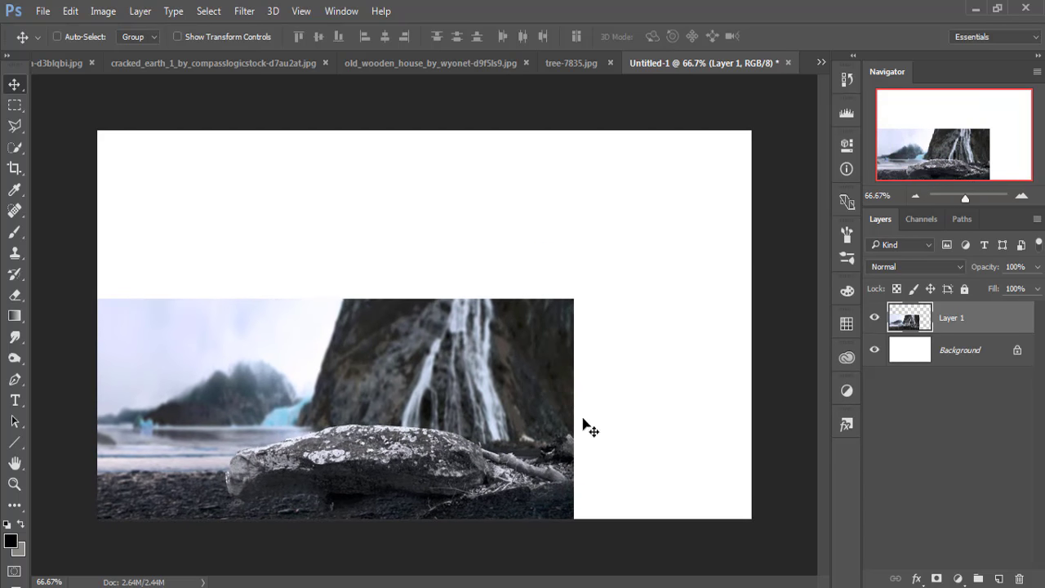
left_click(177, 37)
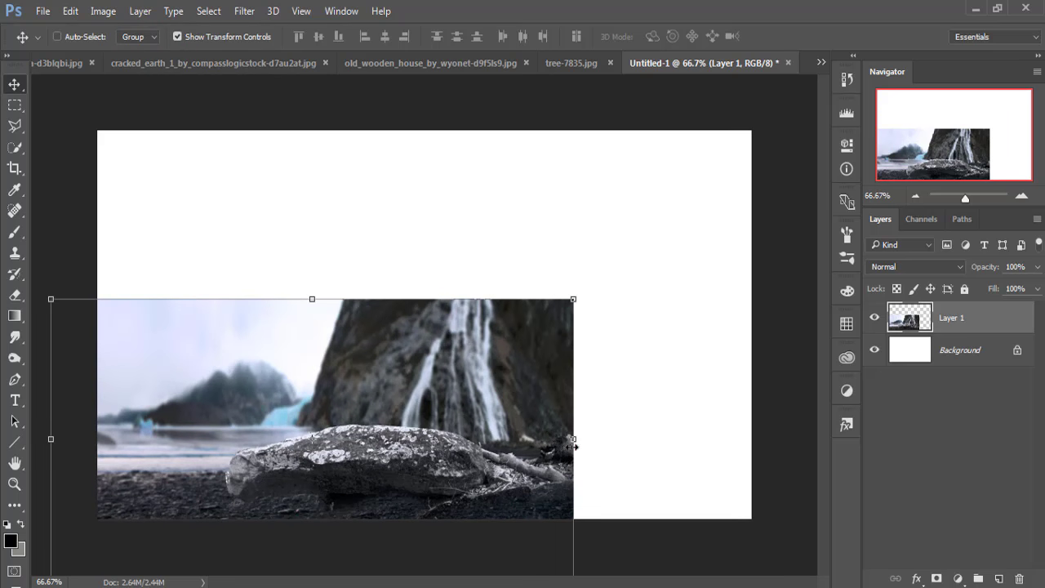
left_click_drag(573, 439, 748, 438)
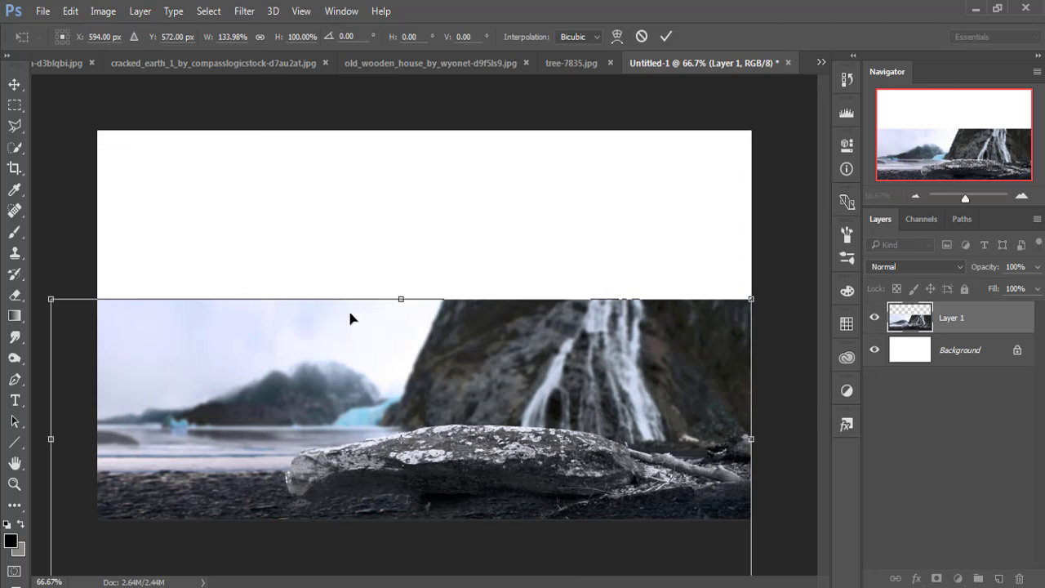
left_click(666, 36)
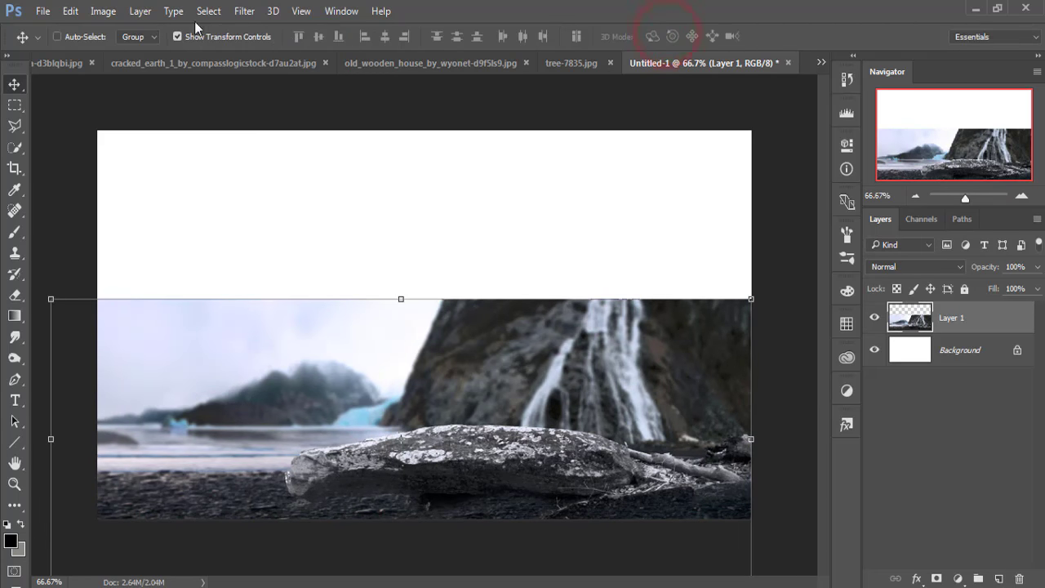
- Flip the shore photo horizontally, then scale it to about 115% and shift it upward
left_click(67, 11)
mouse_move(121, 325)
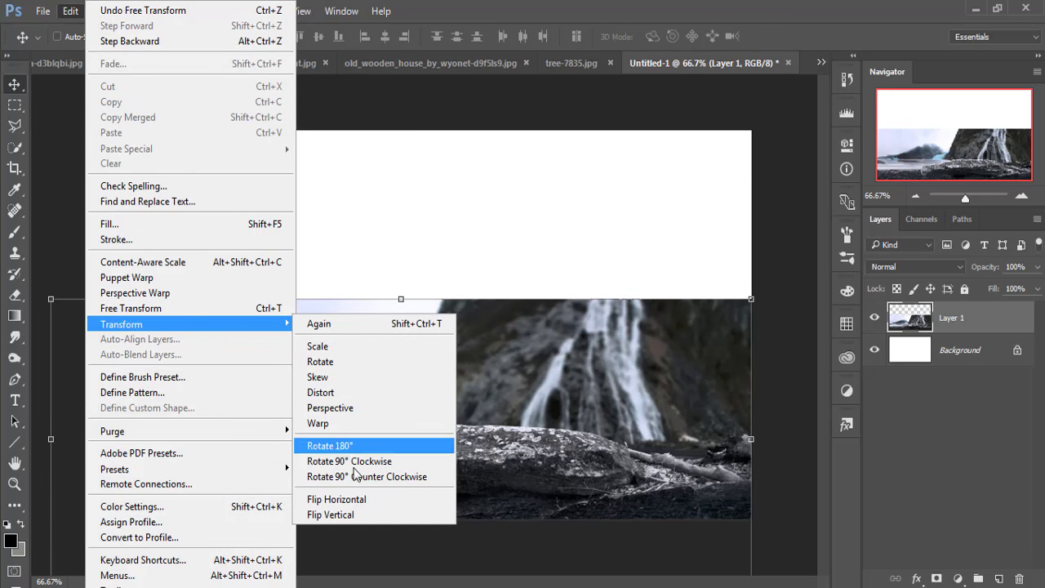
left_click(347, 499)
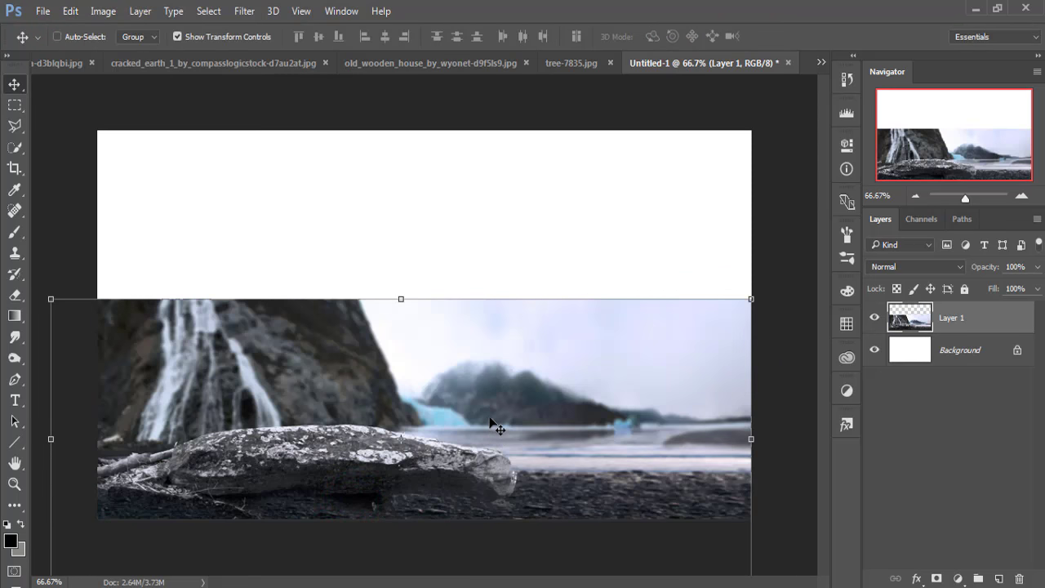
key("ctrl+t")
left_click_drag(394, 444, 378, 451)
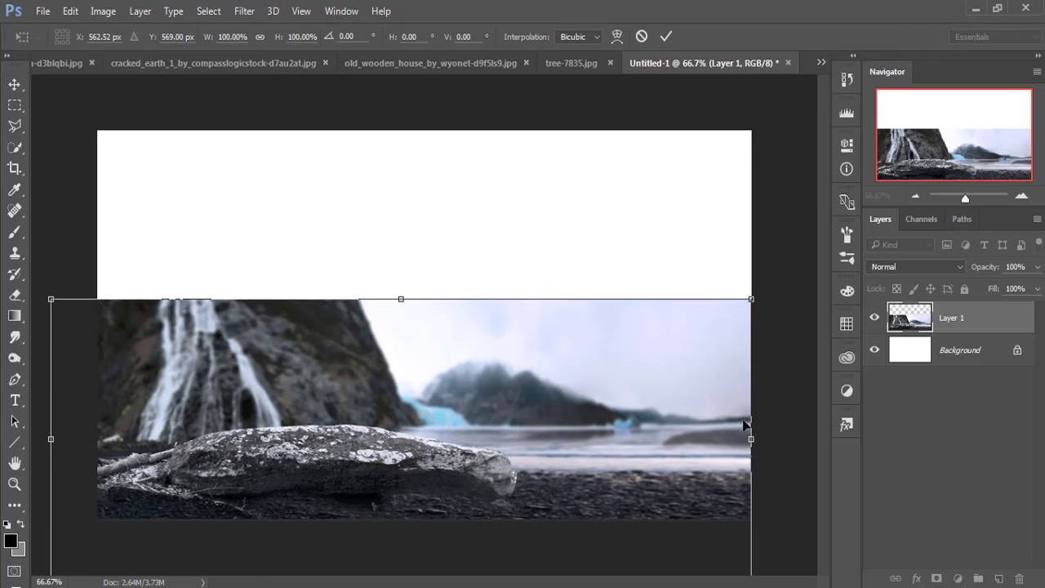
left_click_drag(750, 299, 808, 277)
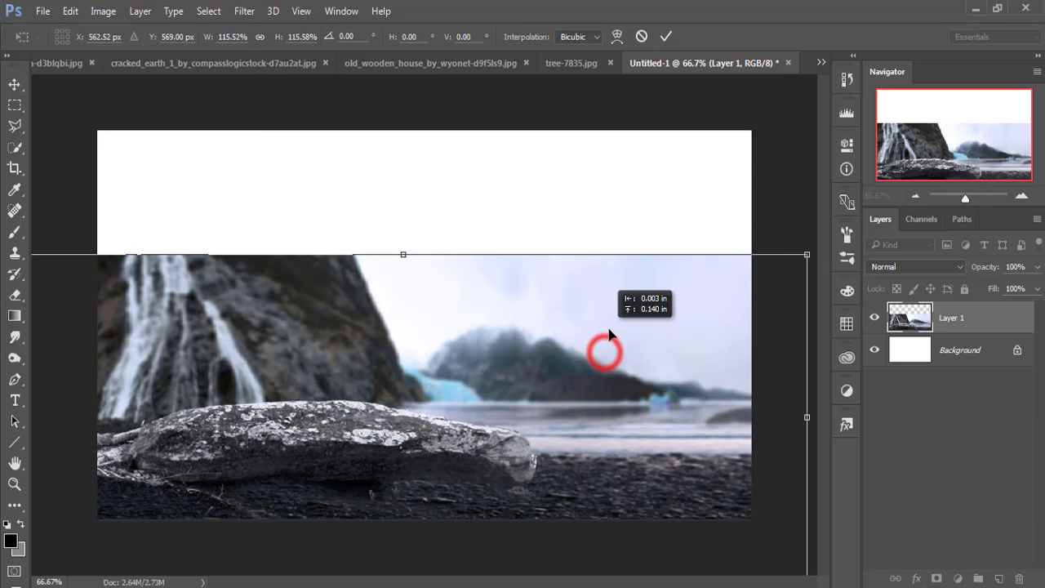
left_click_drag(604, 355, 623, 329)
left_click(622, 331)
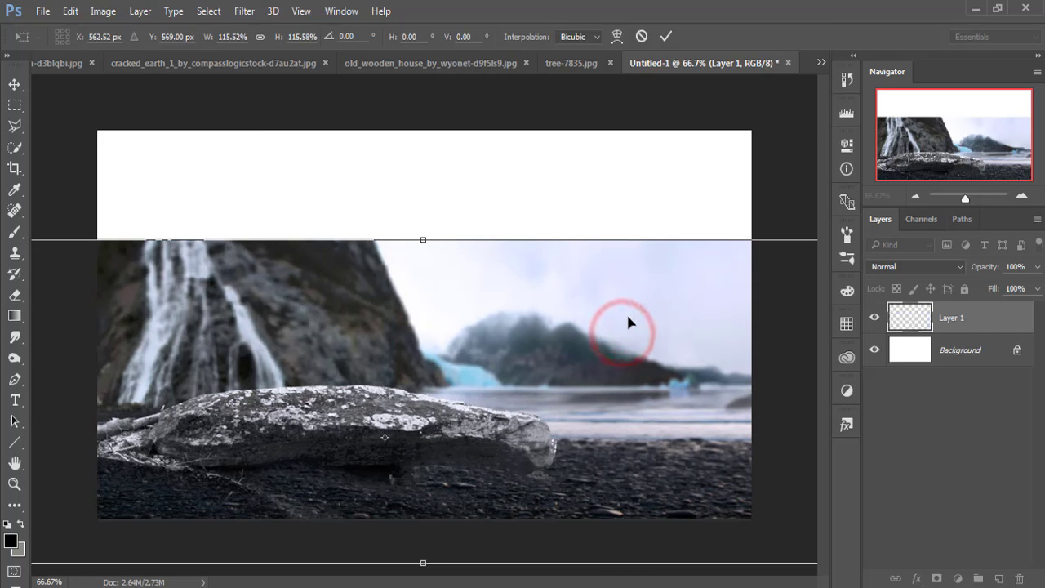
left_click(669, 36)
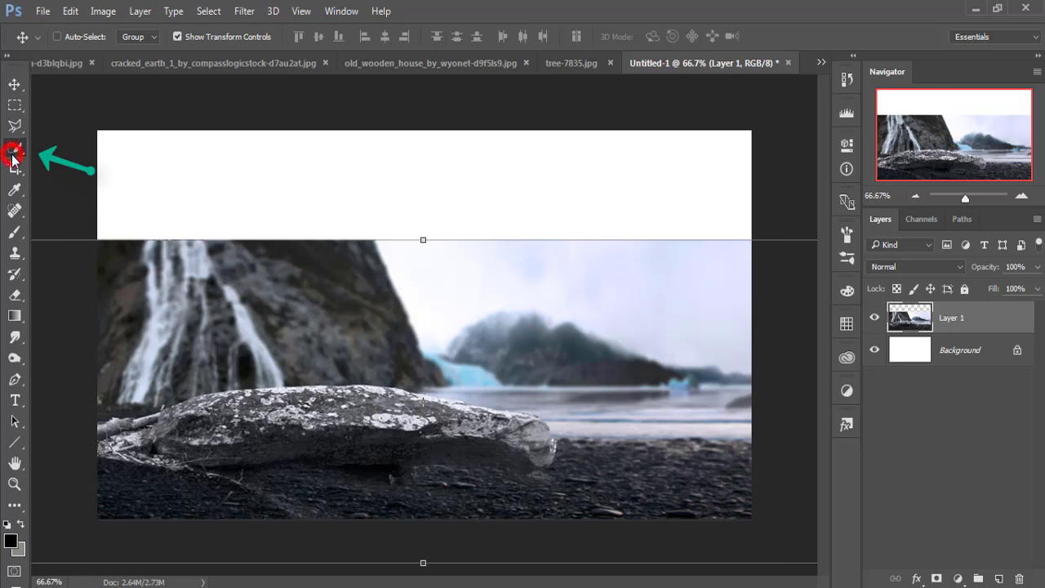
- Quick-select the sky, waterfall and mountains above the rock with a 125 brush
left_click(106, 152)
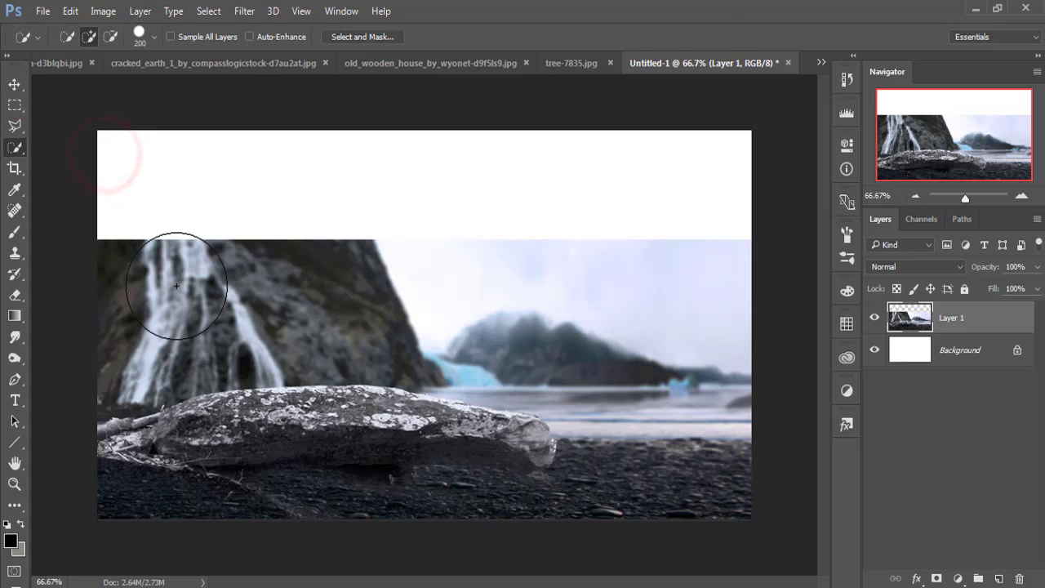
left_click(66, 35)
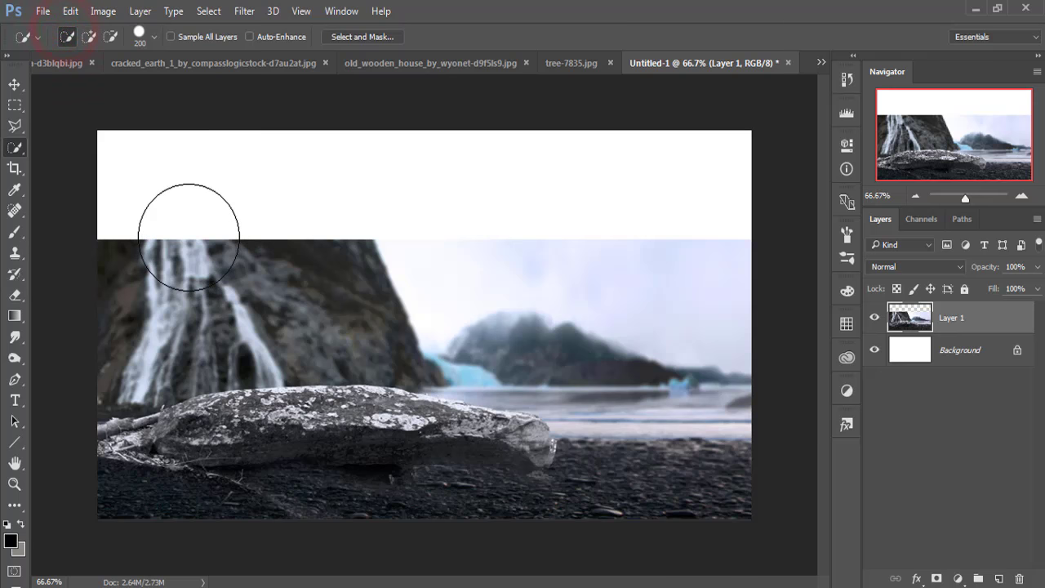
key("bracketleft")
key("bracketleft")
key("bracketleft")
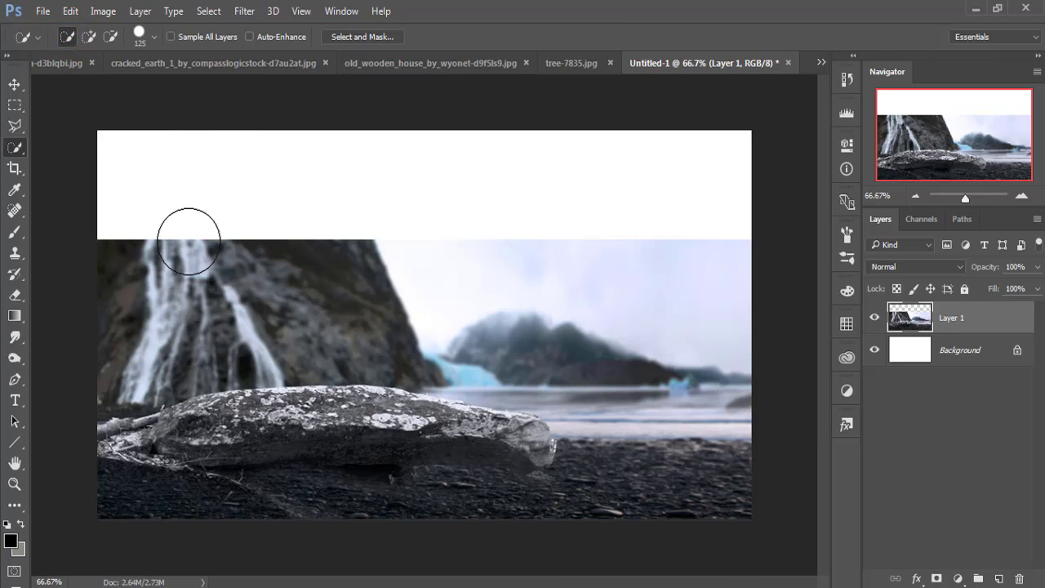
left_click(137, 268)
left_click_drag(359, 286, 703, 381)
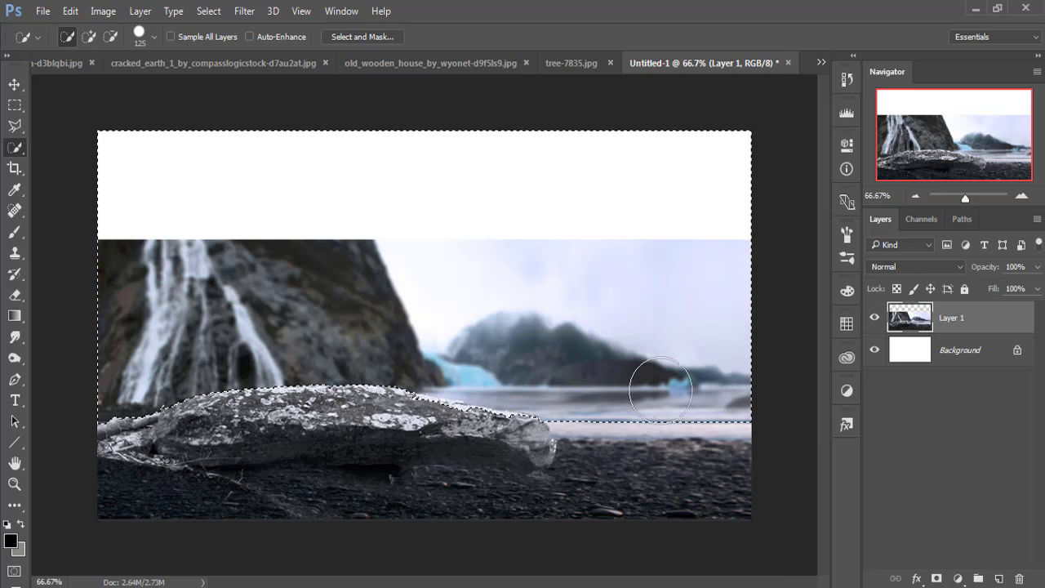
left_click_drag(654, 374, 710, 381)
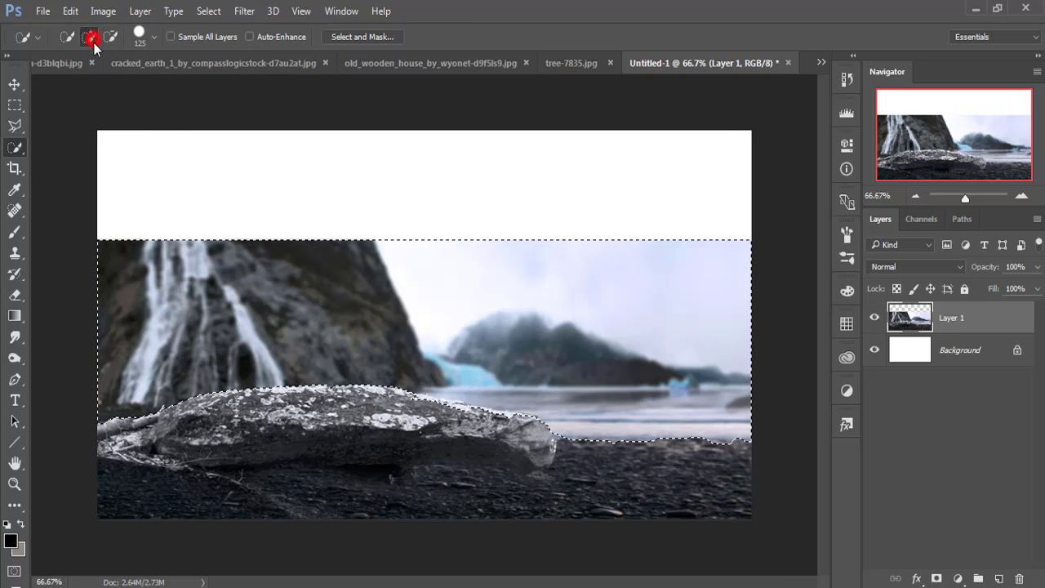
- Refine the selection with a 90 brush, delete the selected area and deselect
left_click(111, 37)
key("bracketleft")
key("bracketleft")
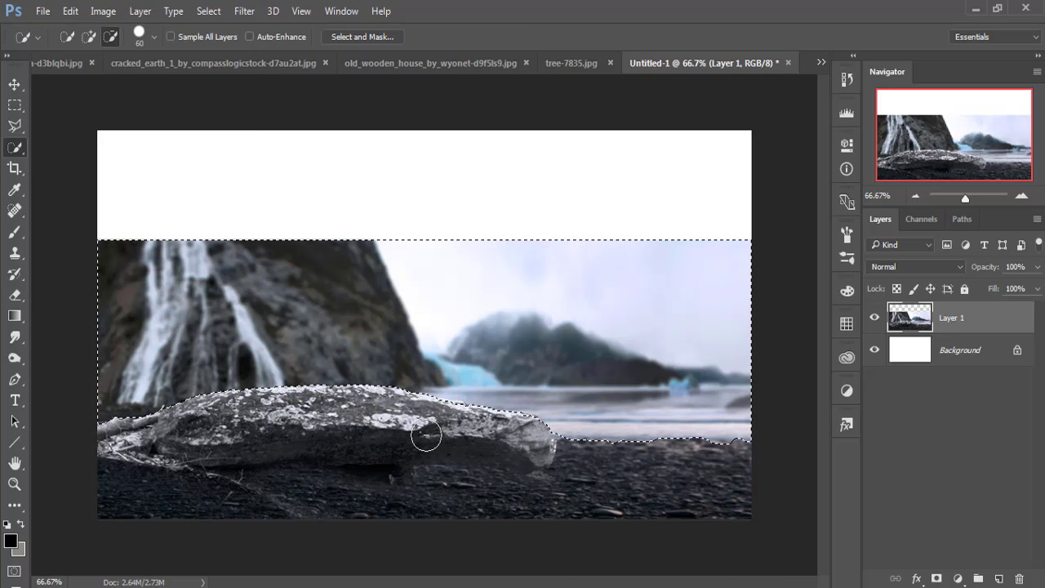
key("Delete")
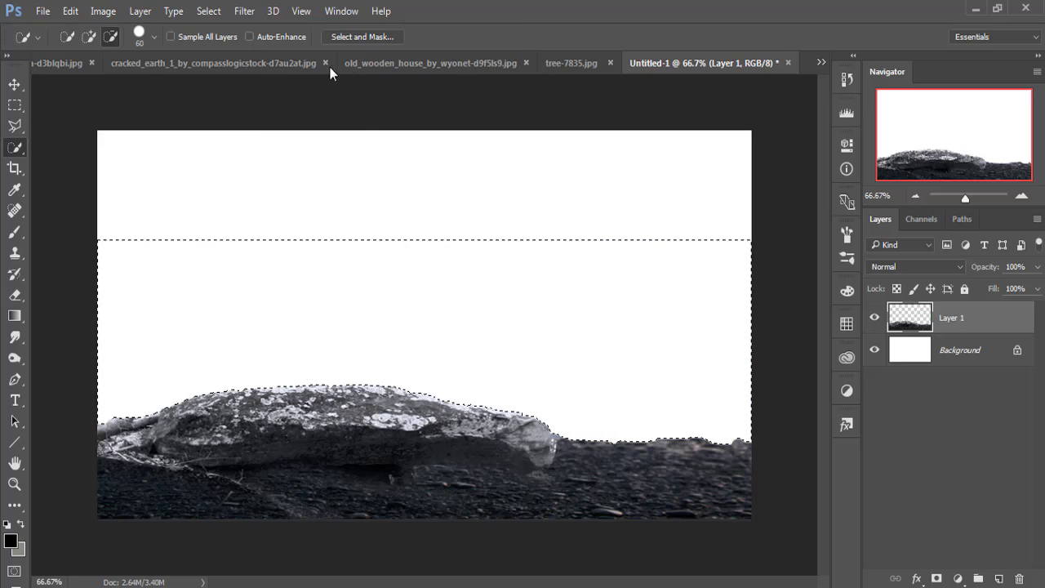
left_click(210, 11)
left_click(219, 44)
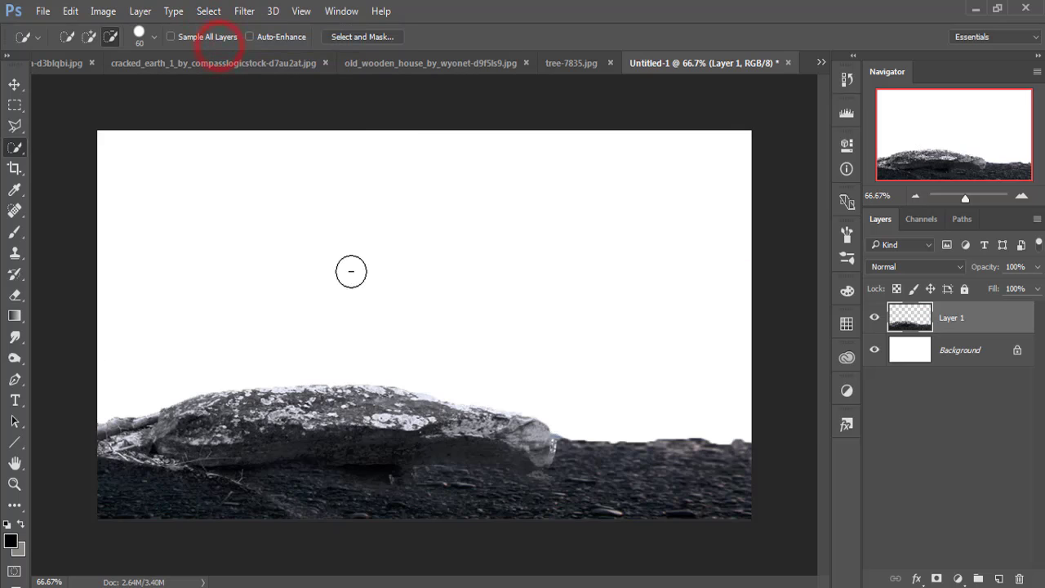
- Crop the document to its canvas edges, then list the open documents
left_click(14, 167)
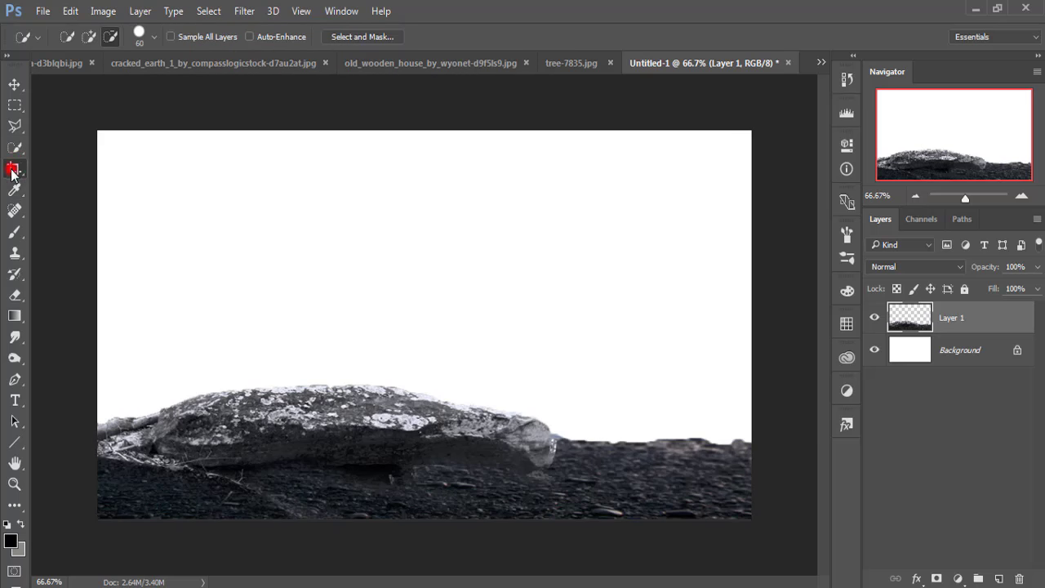
left_click(382, 341)
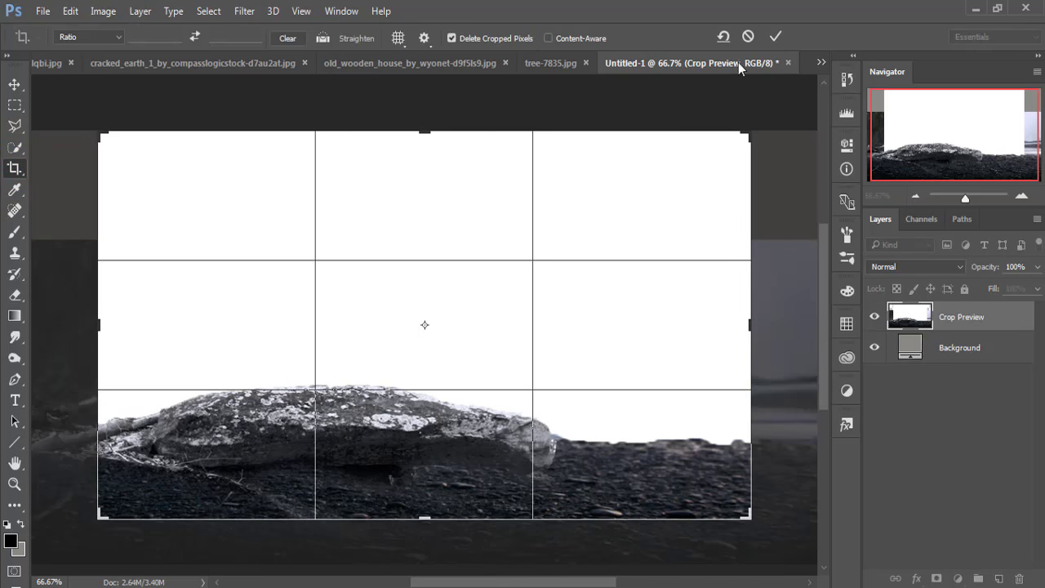
left_click(778, 37)
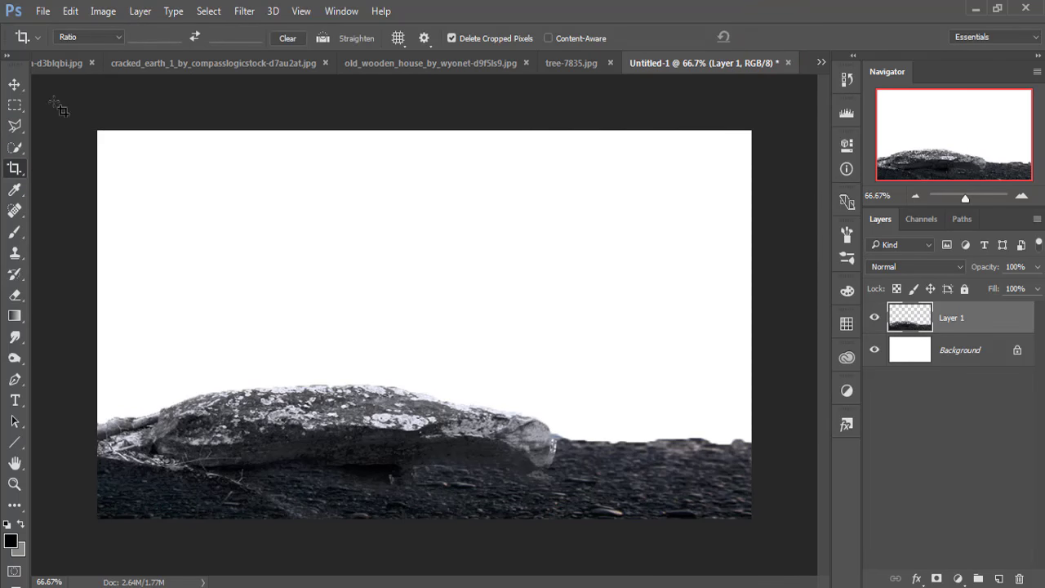
left_click(12, 85)
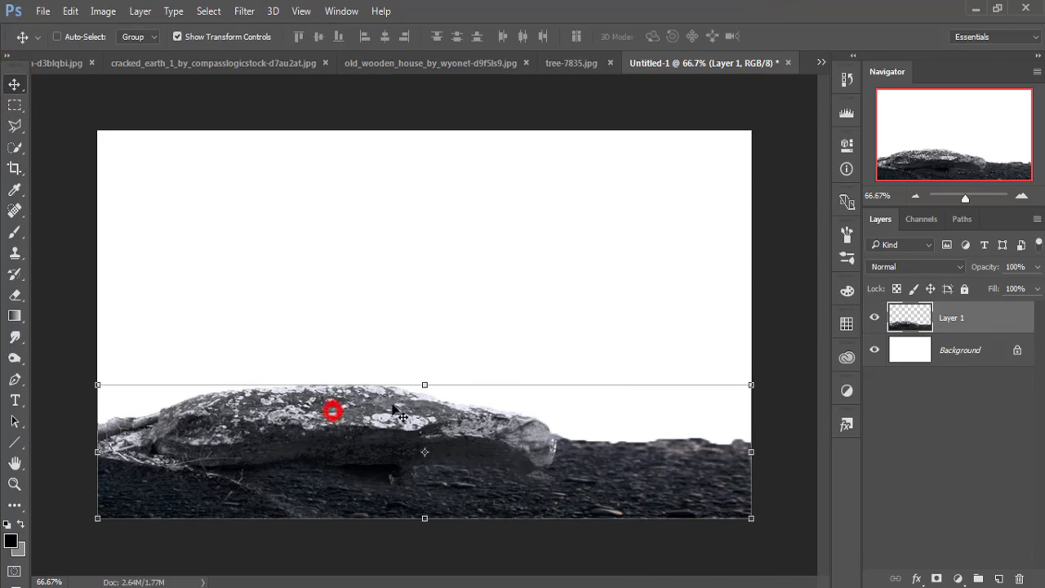
left_click(820, 62)
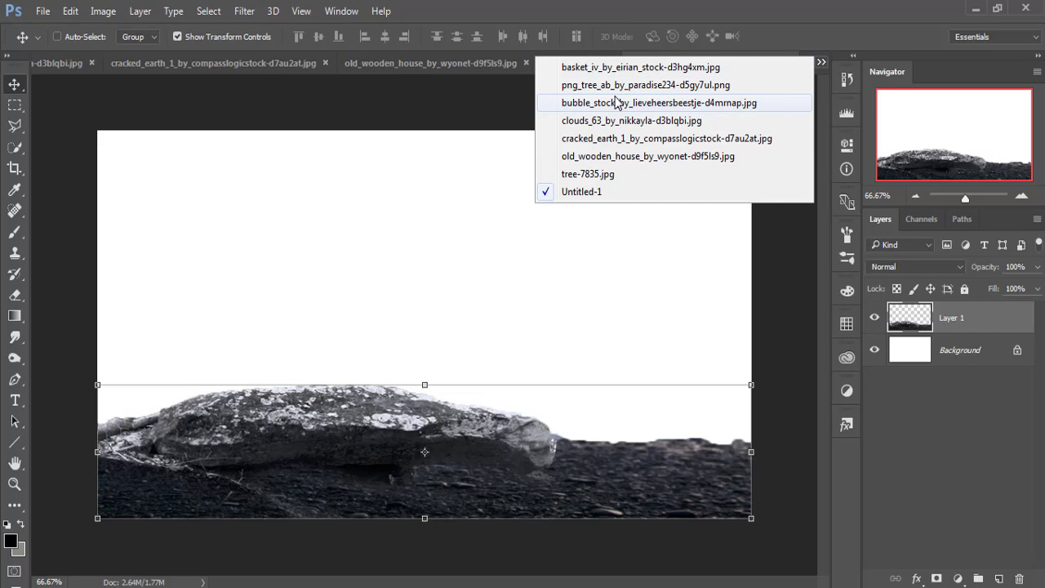
- Copy the bubble_stock glass bubble into Untitled-1 and close its source window
left_click(676, 104)
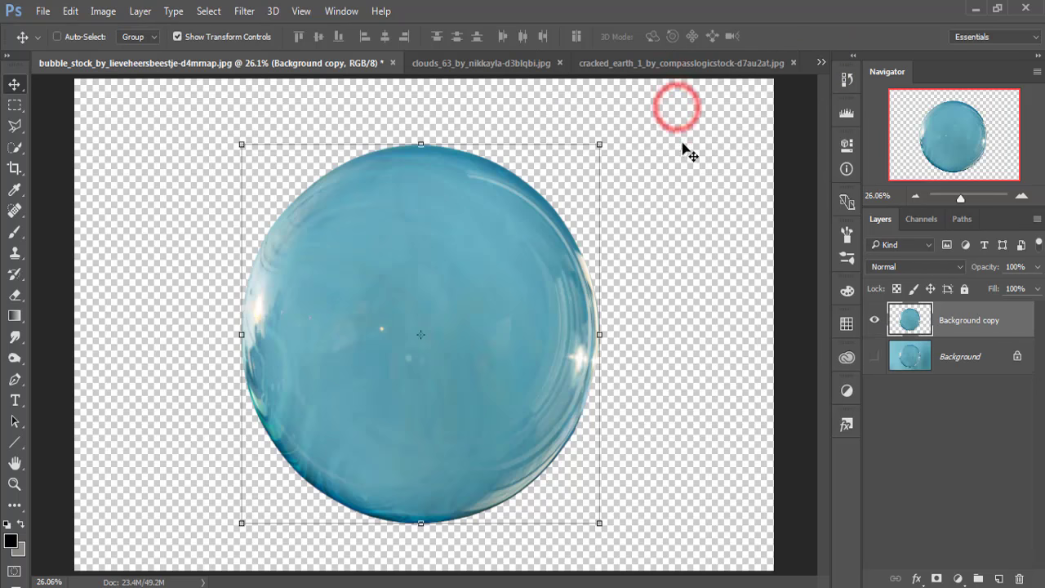
left_click_drag(365, 65, 771, 93)
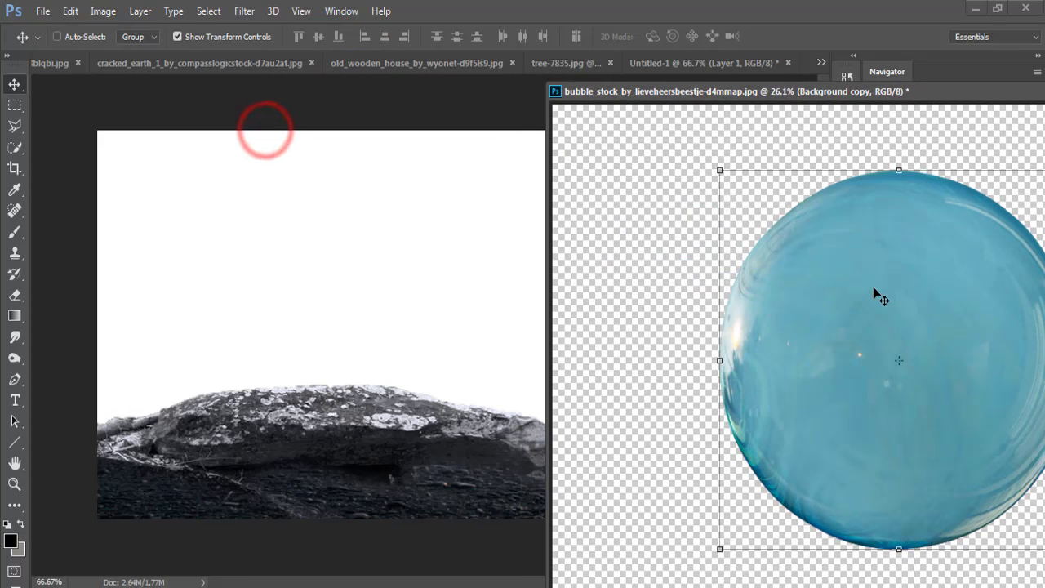
left_click_drag(874, 287, 321, 294)
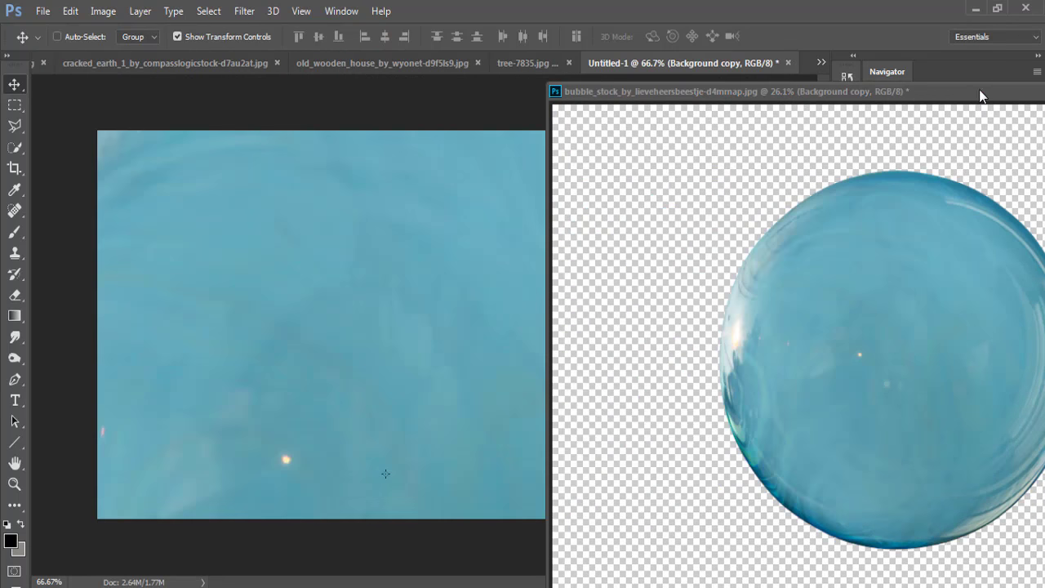
left_click_drag(979, 96, 710, 114)
left_click(951, 110)
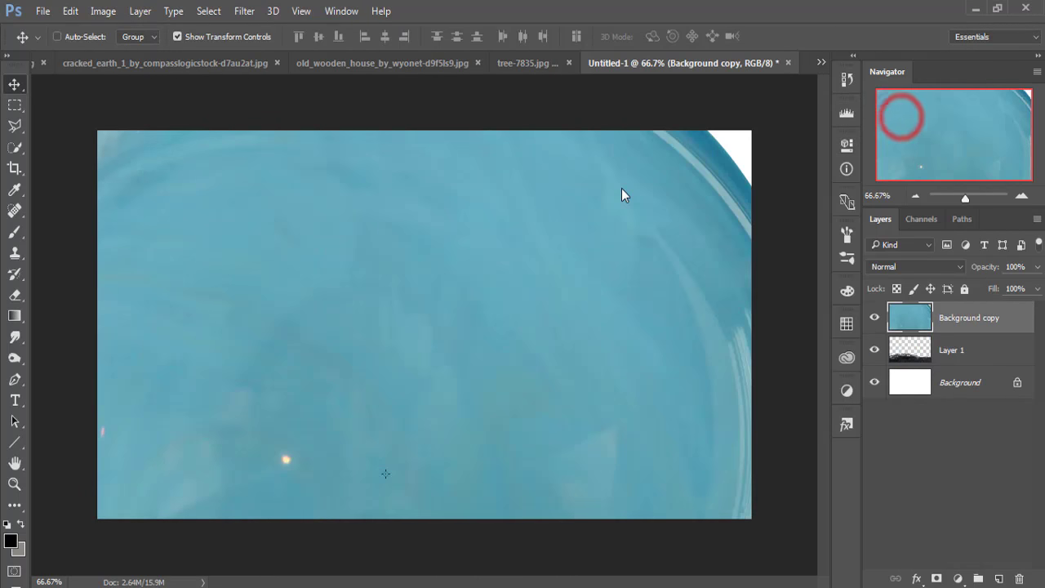
- Scale the bubble to about 24.65% and rest it on the rock left of centre
key("ctrl+t")
key("ctrl+minus")
key("ctrl+minus")
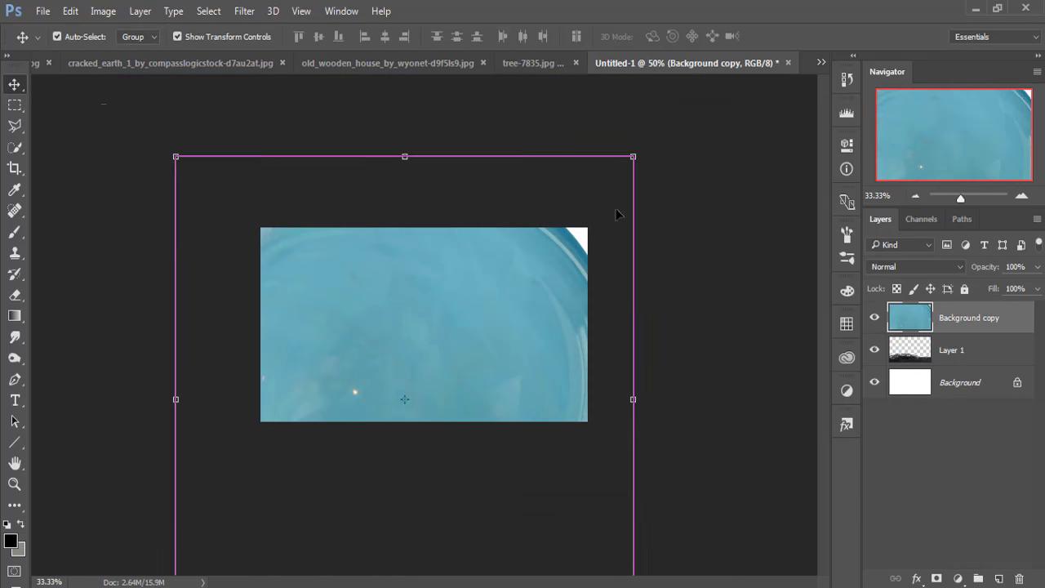
left_click_drag(633, 157, 515, 362)
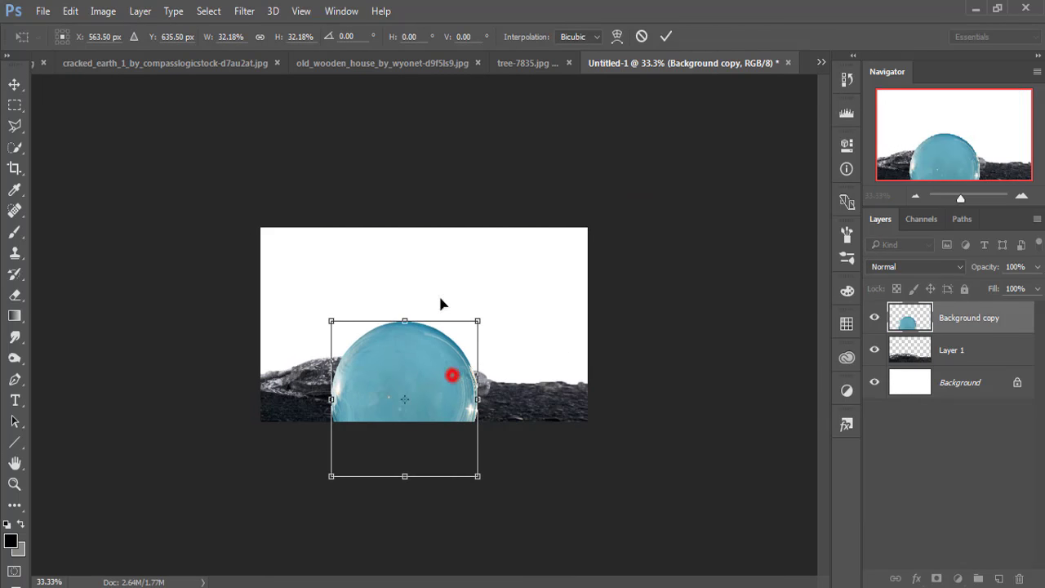
left_click_drag(452, 375, 441, 279)
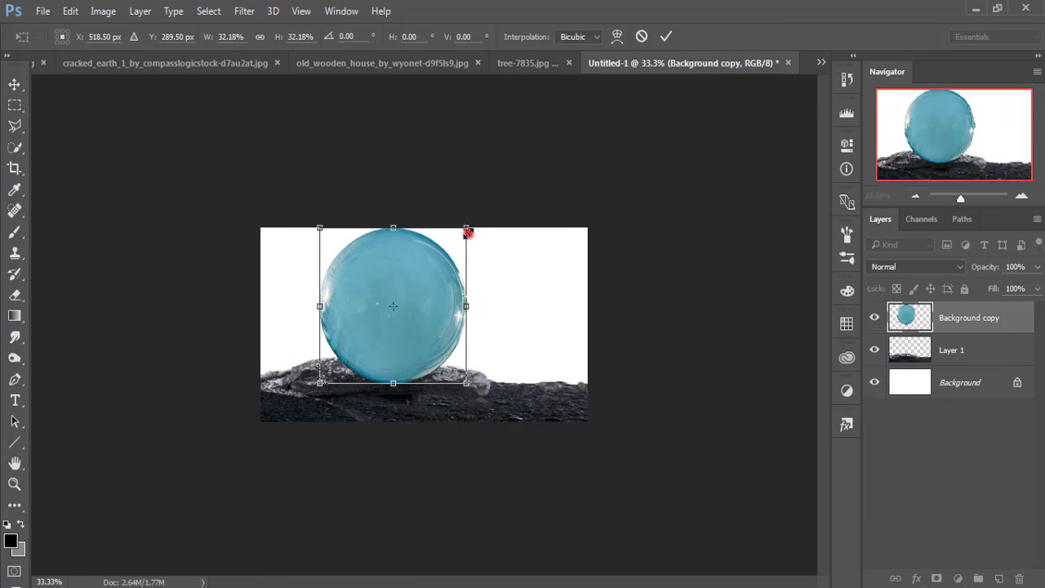
left_click_drag(467, 232, 457, 257)
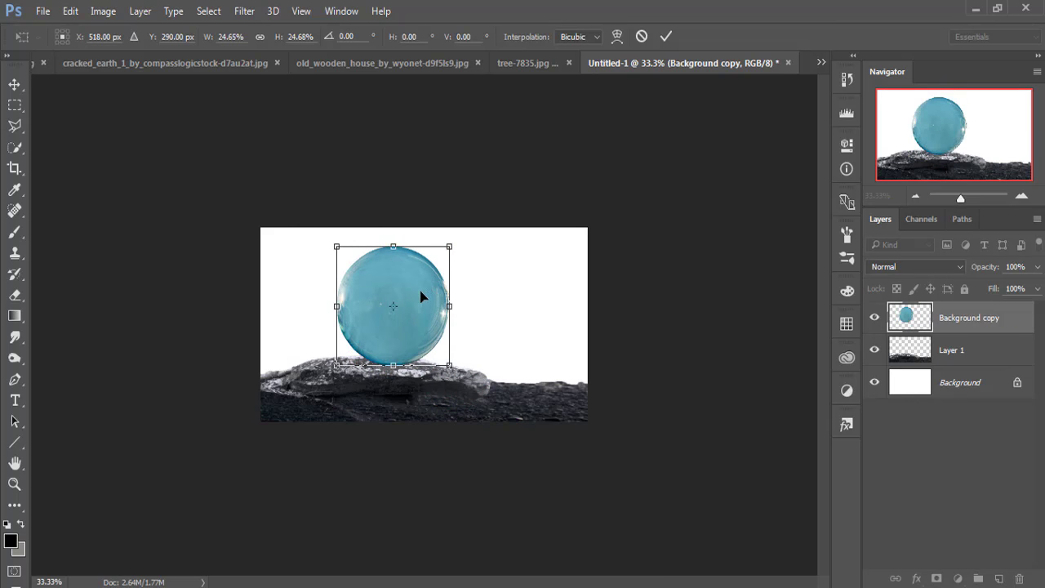
left_click_drag(414, 298, 413, 307)
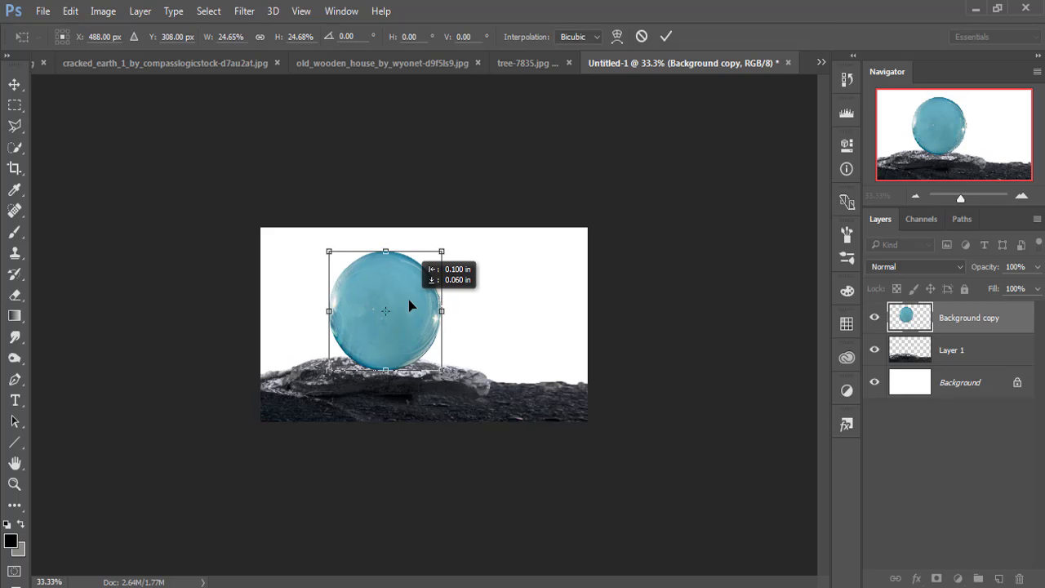
left_click(666, 36)
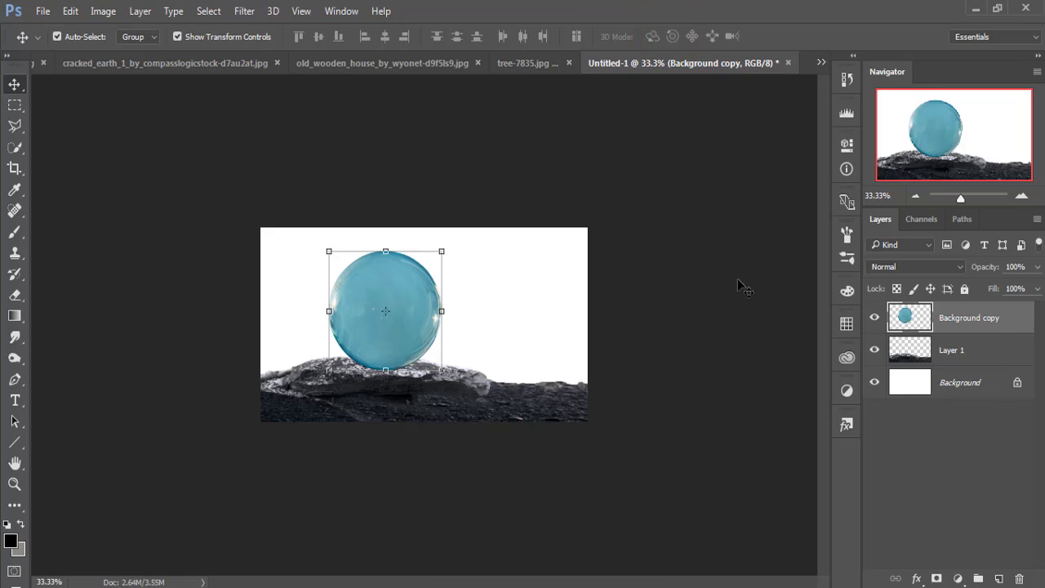
key("ctrl+plus")
key("ctrl+plus")
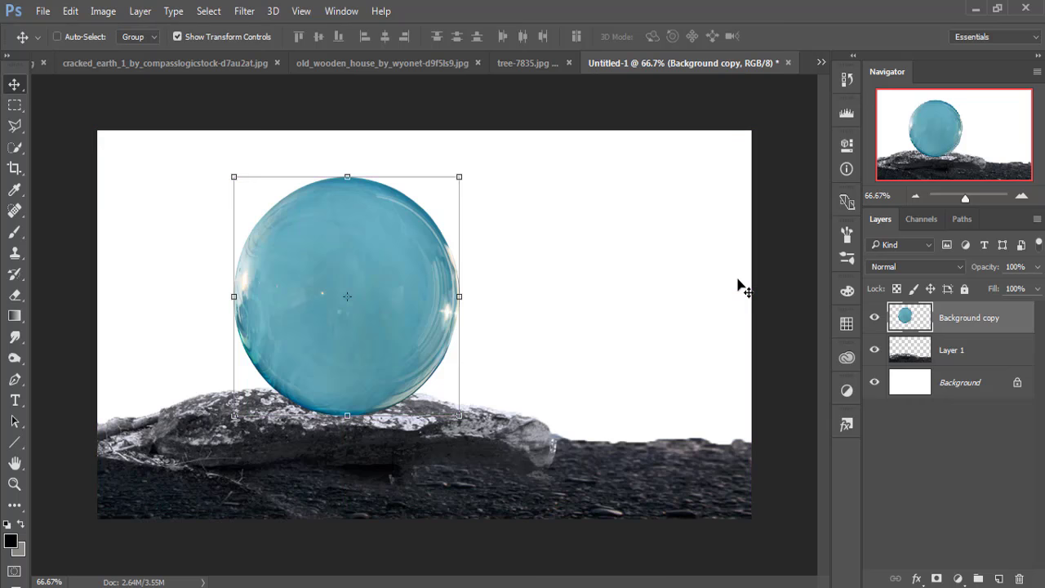
- Apply Hue/Saturation to the bubble layer with Saturation at -70
left_click(396, 288)
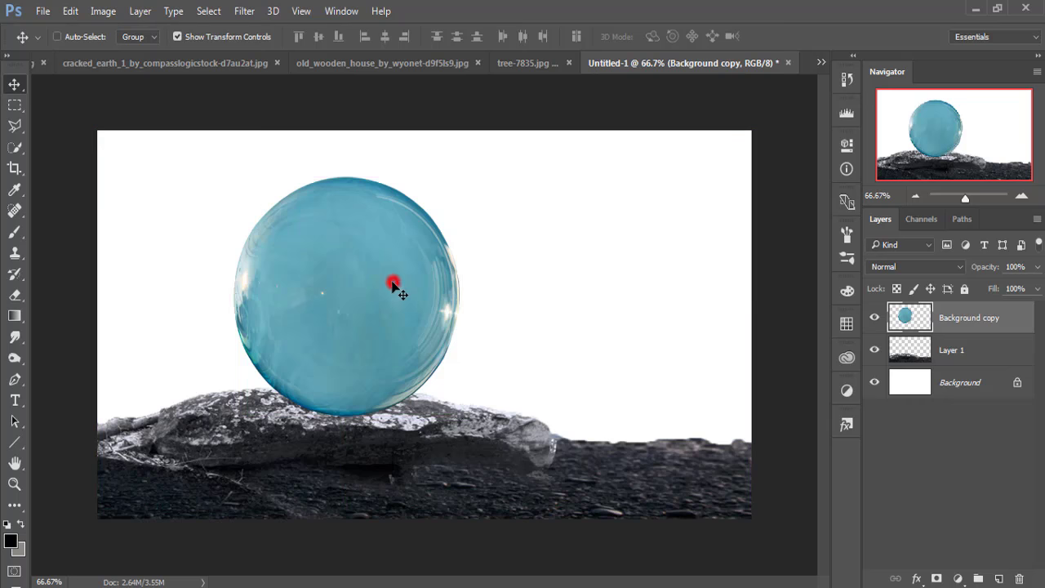
left_click(994, 318)
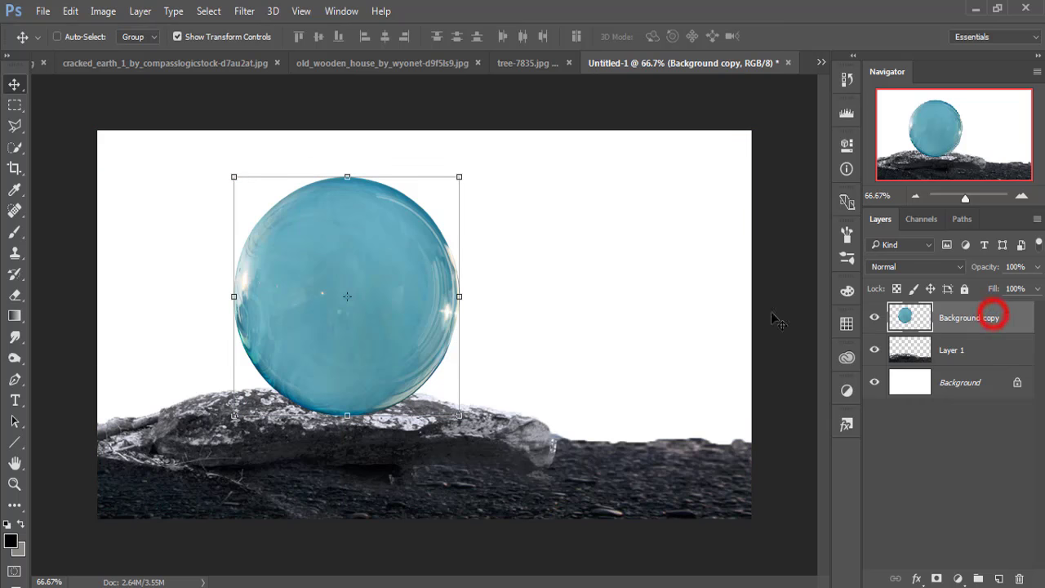
left_click(105, 10)
mouse_move(125, 52)
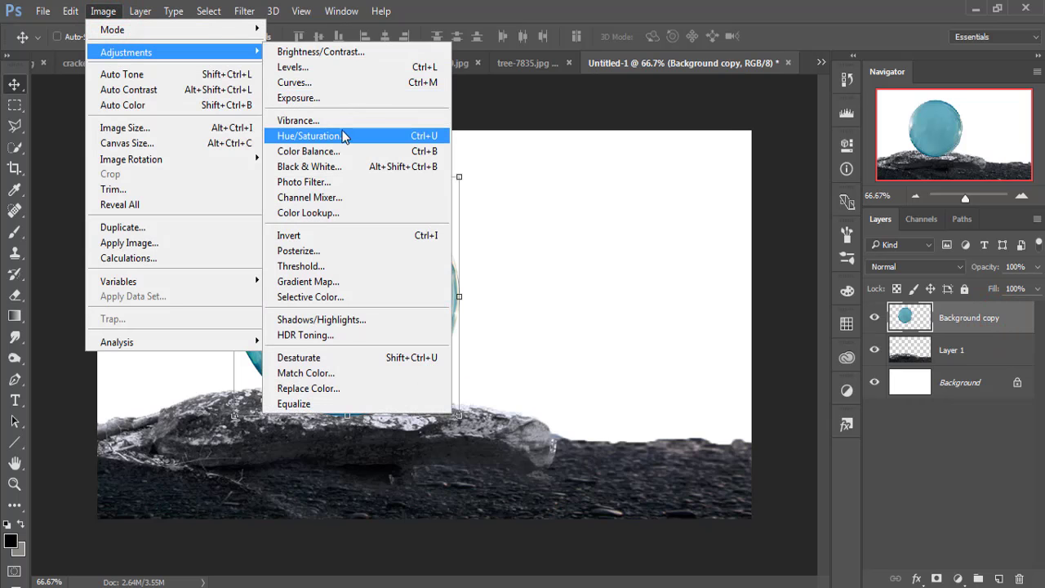
left_click(342, 135)
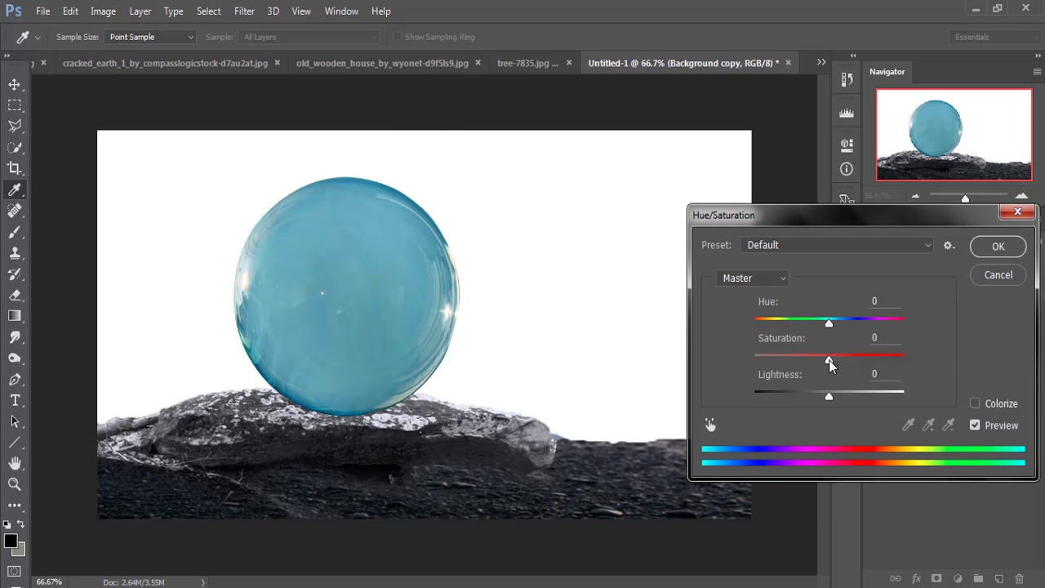
left_click_drag(828, 360, 783, 362)
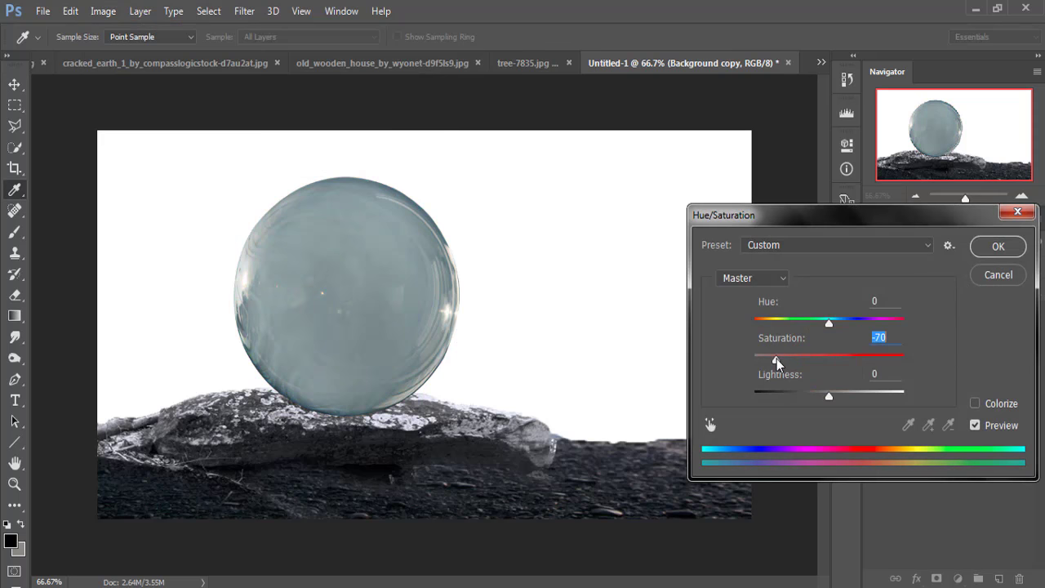
left_click(987, 247)
key("v")
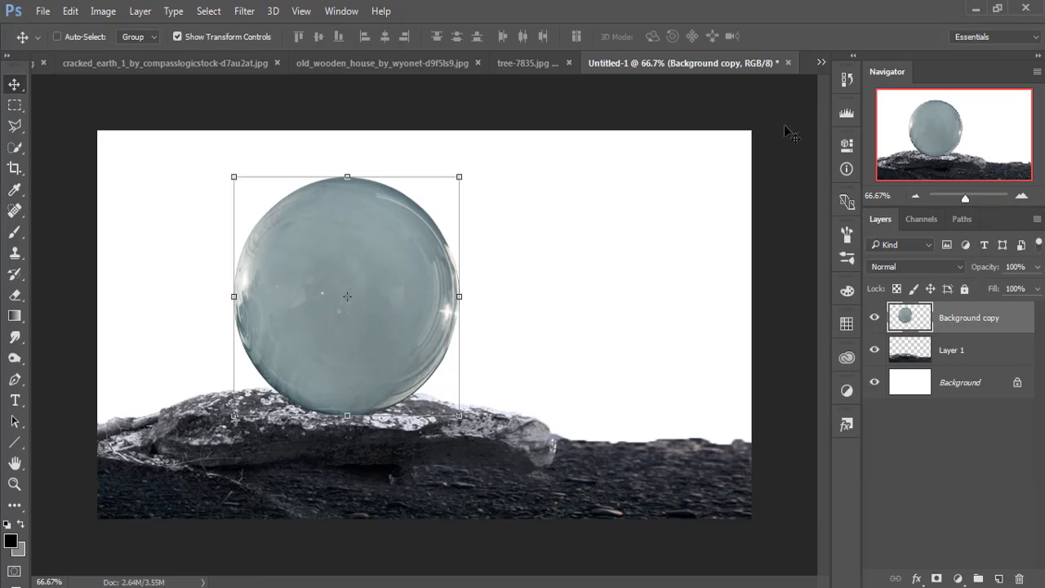
- In cracked_earth, marquee-select the lower strip of cracked ground
left_click(821, 63)
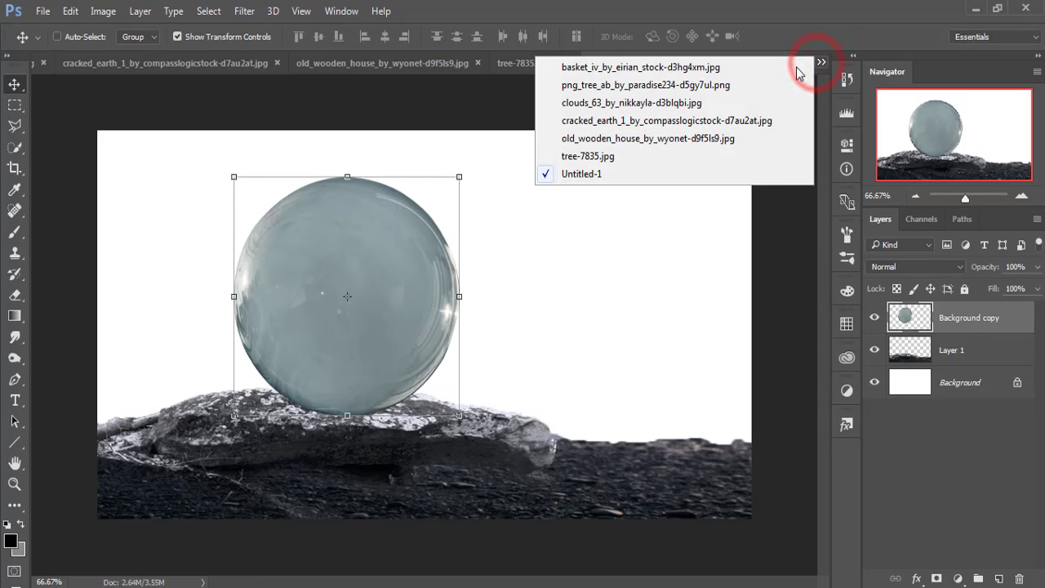
left_click(631, 120)
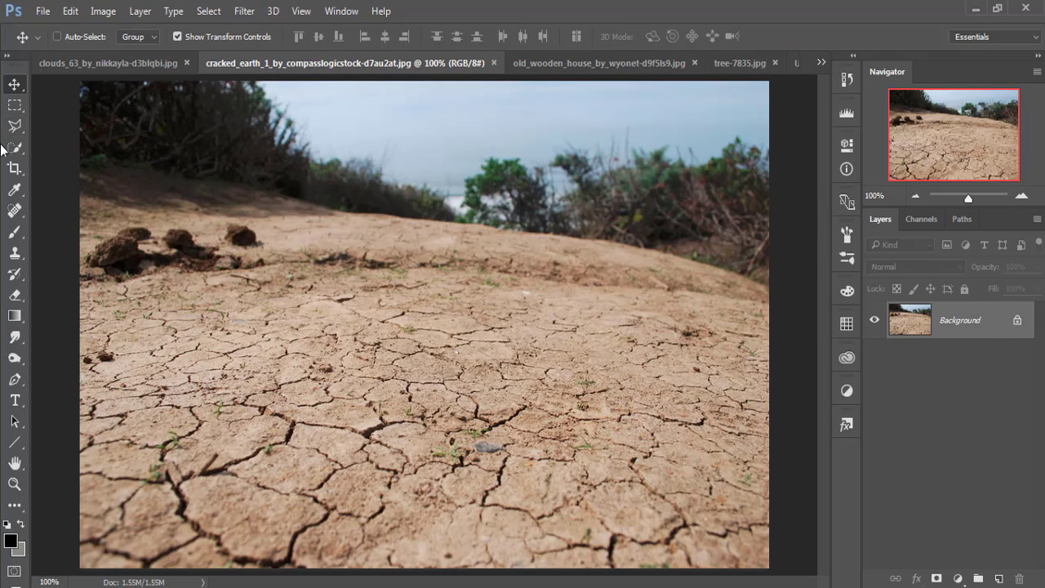
left_click(14, 148)
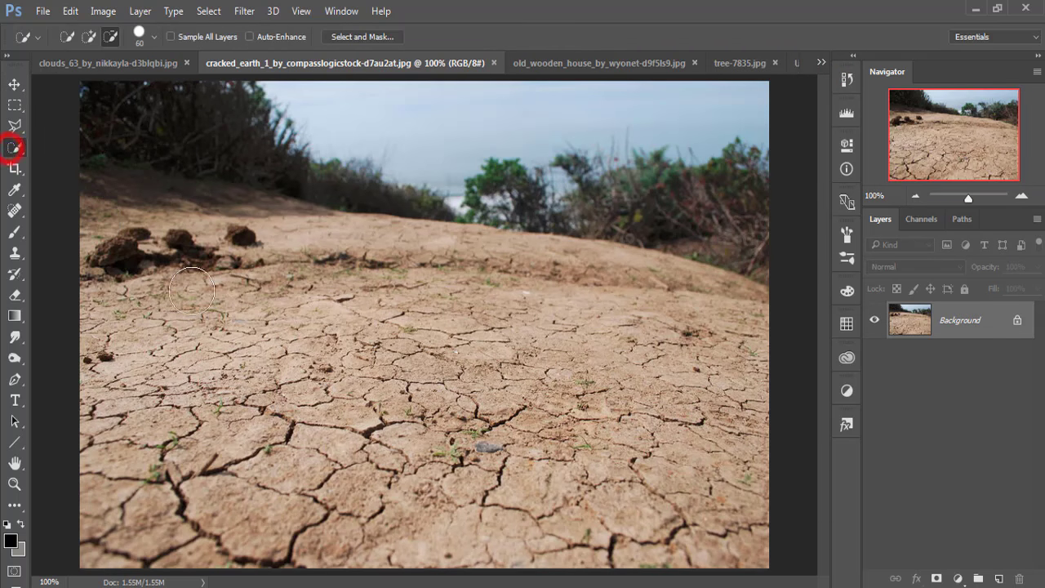
left_click(11, 104)
left_click_drag(80, 283, 829, 516)
- Drag the selected ground into Untitled-1 as Layer 2 and hide the cracked_earth window
left_click(13, 84)
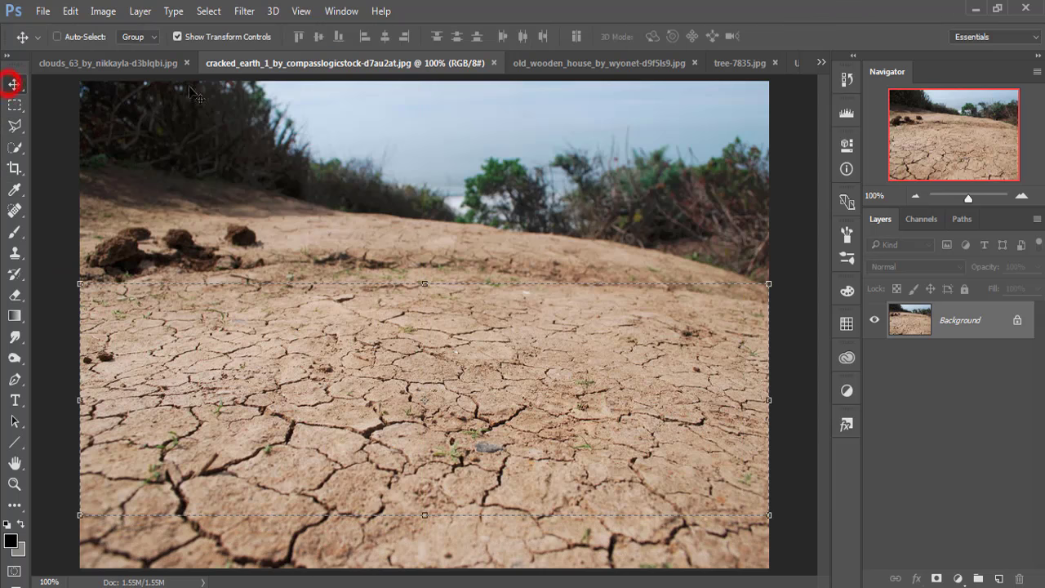
left_click(299, 81)
left_click_drag(299, 101, 614, 122)
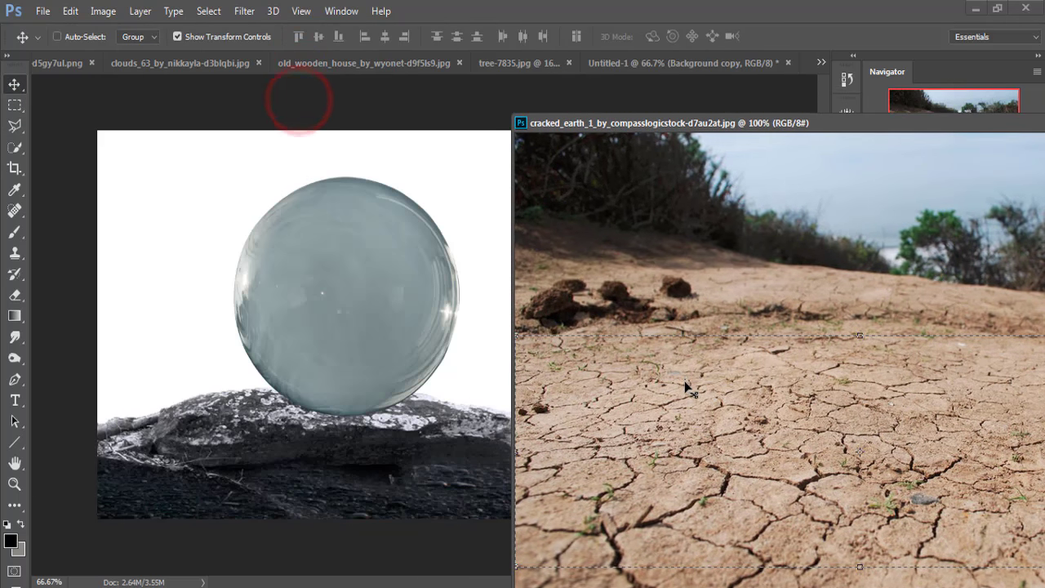
mouse_move(685, 389)
left_mouse_down()
mouse_move(365, 316)
mouse_move(413, 307)
left_mouse_up()
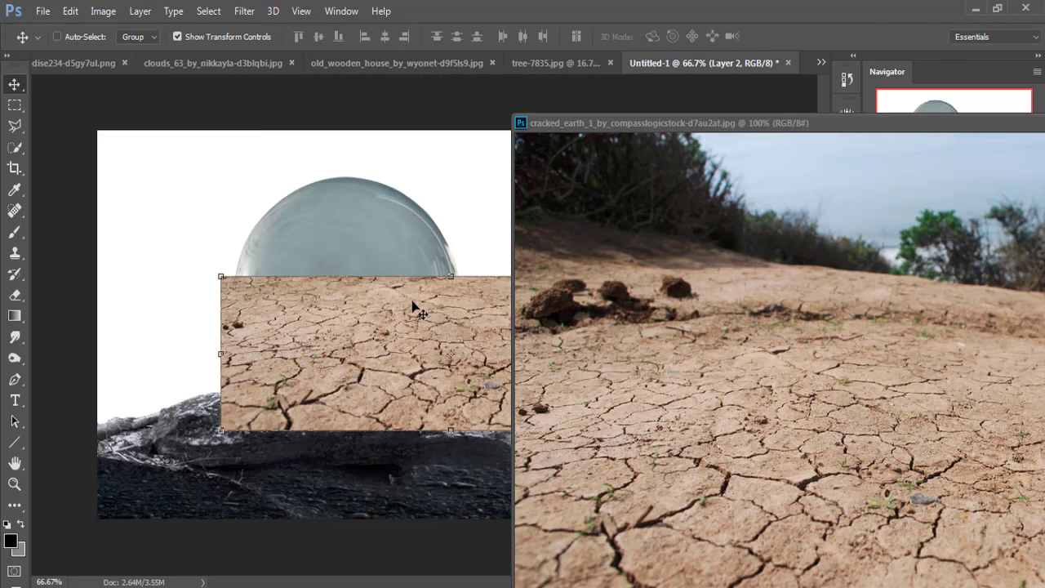
left_click_drag(886, 128, 588, 174)
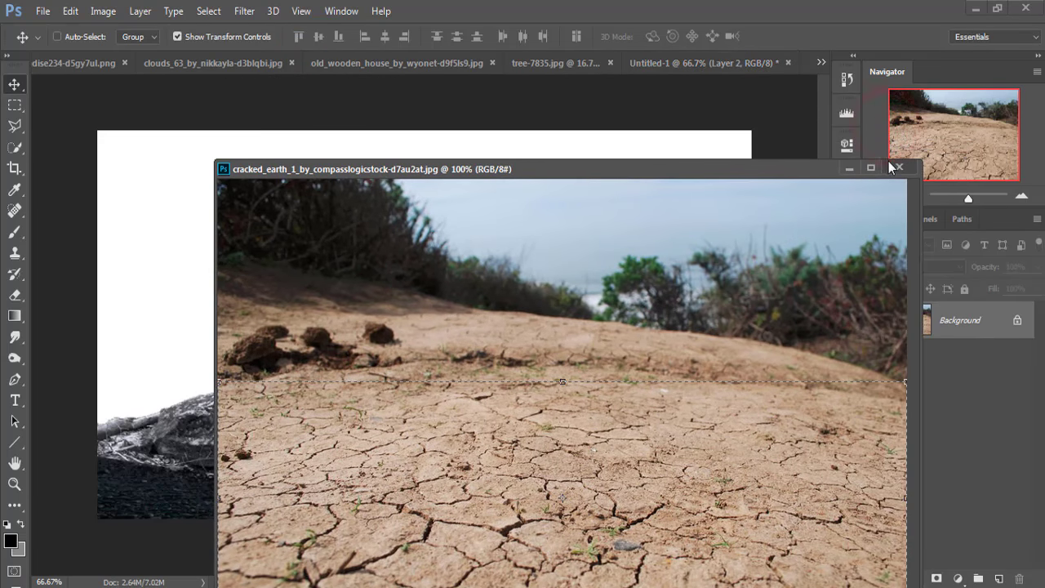
left_click(848, 167)
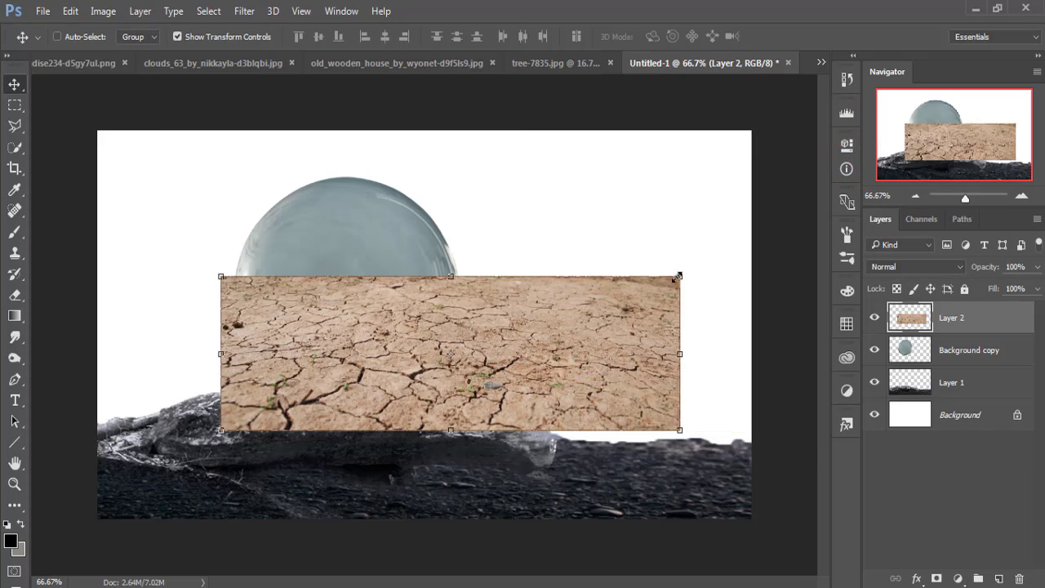
- Resize the cracked-earth patch and stretch it wider across the sphere's base
left_click_drag(680, 276, 518, 329)
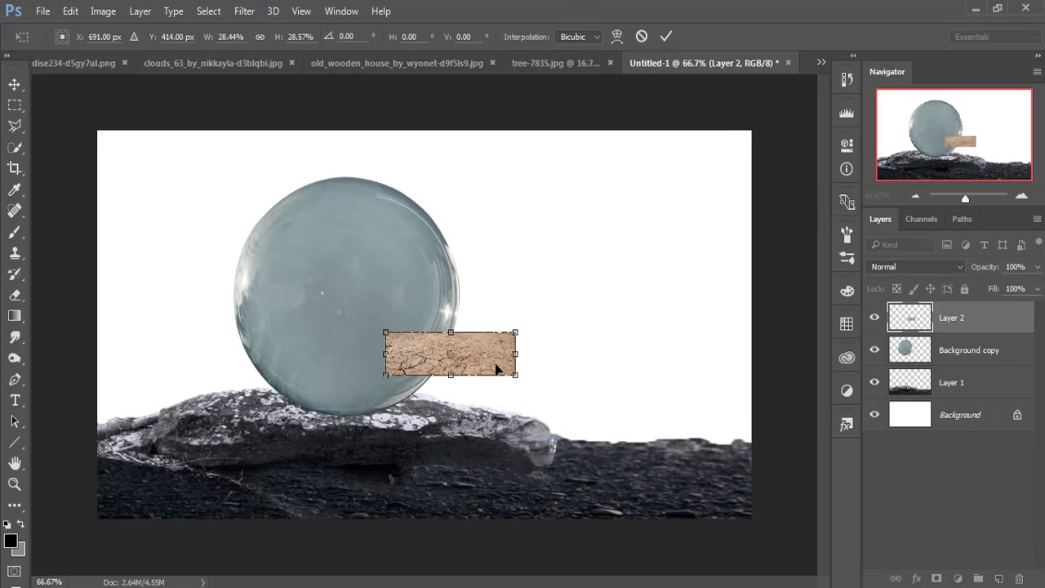
left_click_drag(495, 365, 349, 405)
left_click_drag(282, 374, 248, 352)
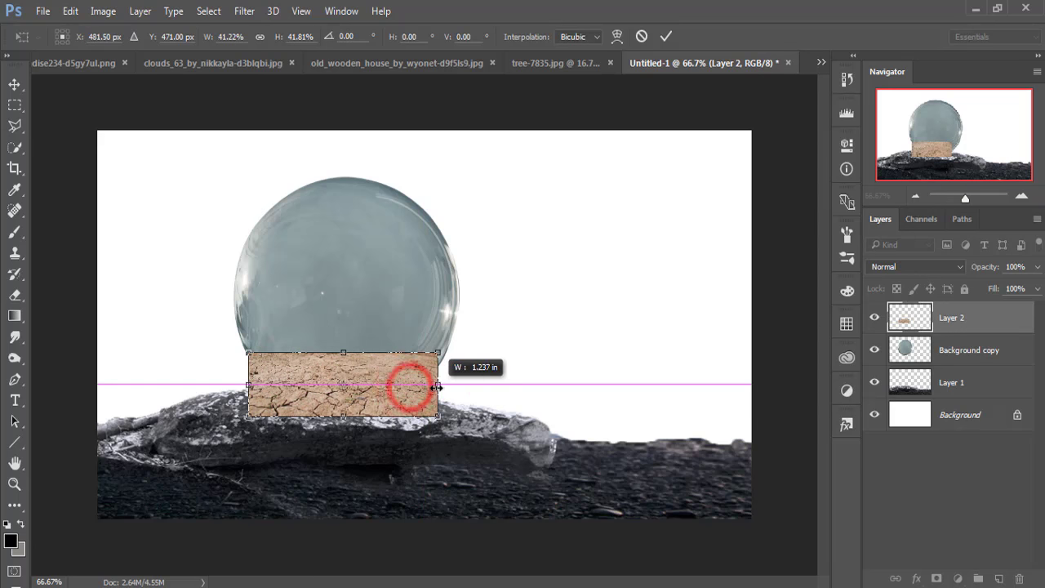
left_click_drag(410, 387, 446, 383)
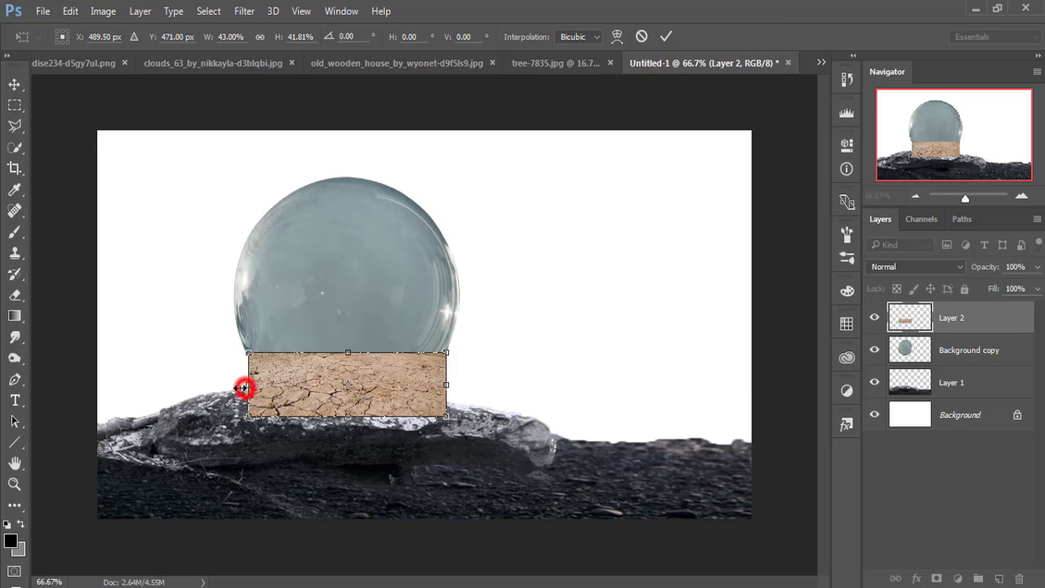
left_click_drag(244, 388, 234, 385)
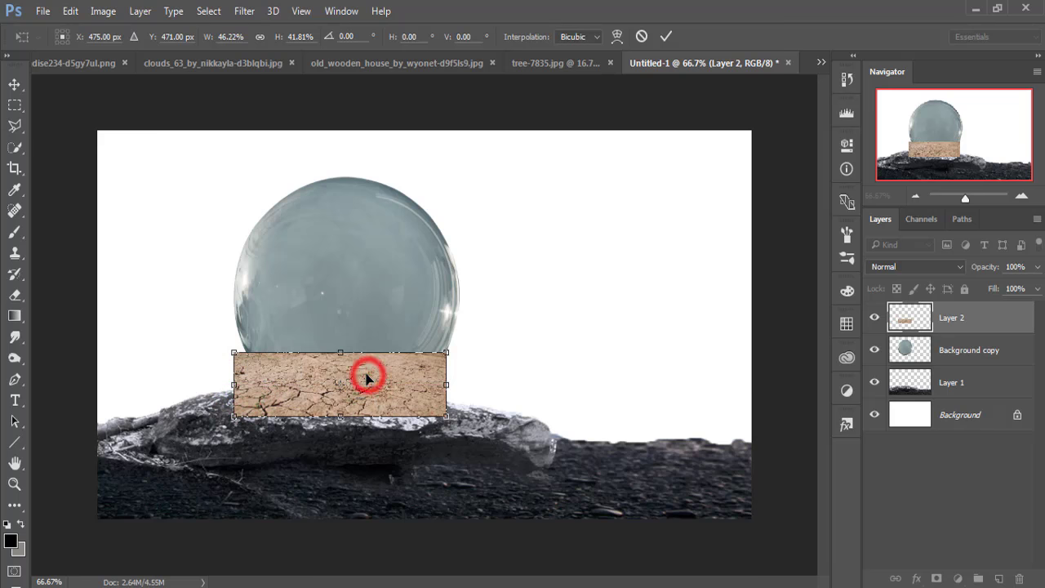
left_click(666, 37)
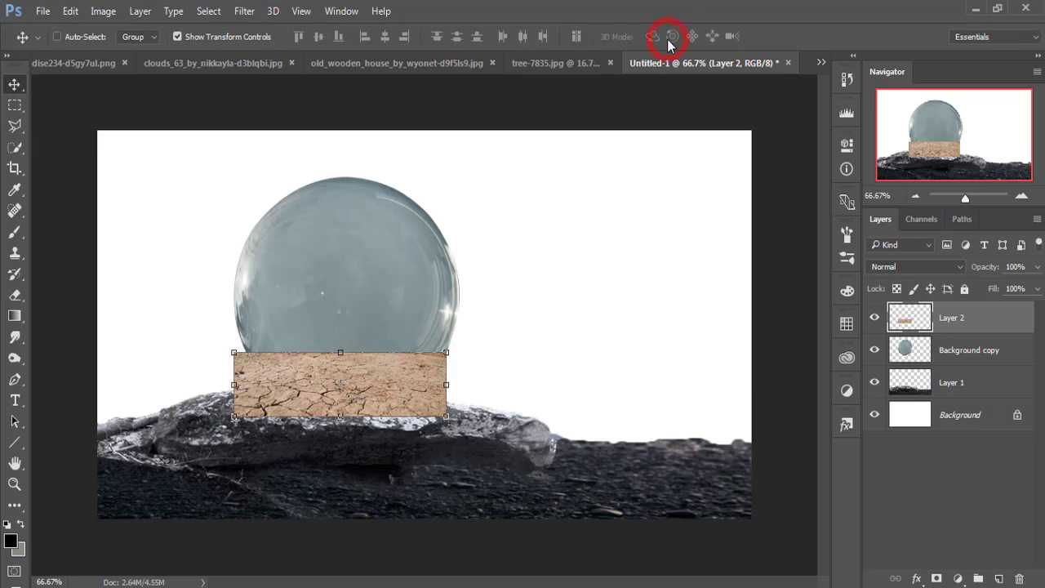
- Set Layer 2 opacity to 64% and add a layer mask
left_click(403, 361)
left_click(1037, 267)
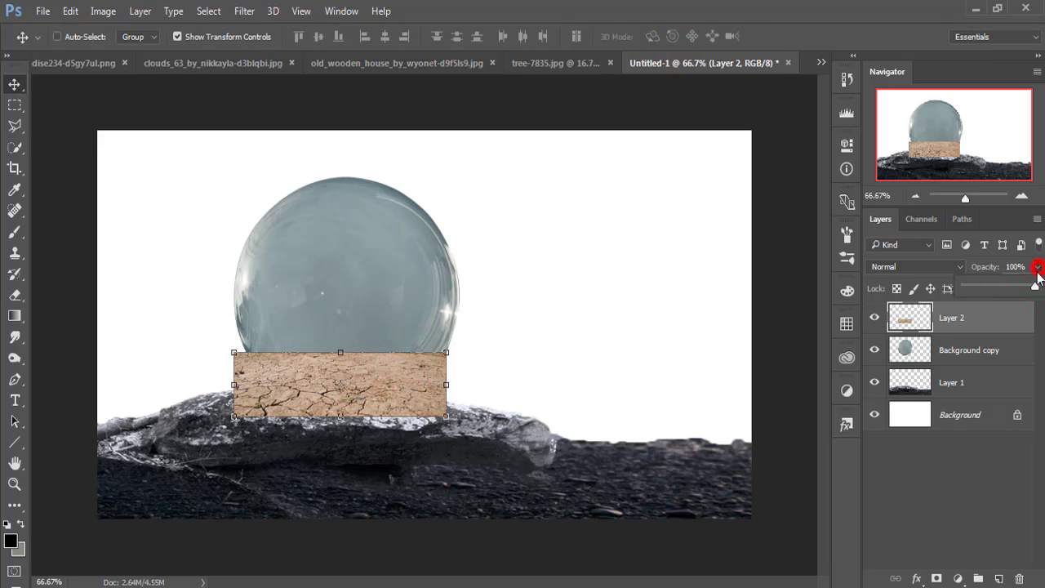
left_click_drag(1020, 287, 1015, 286)
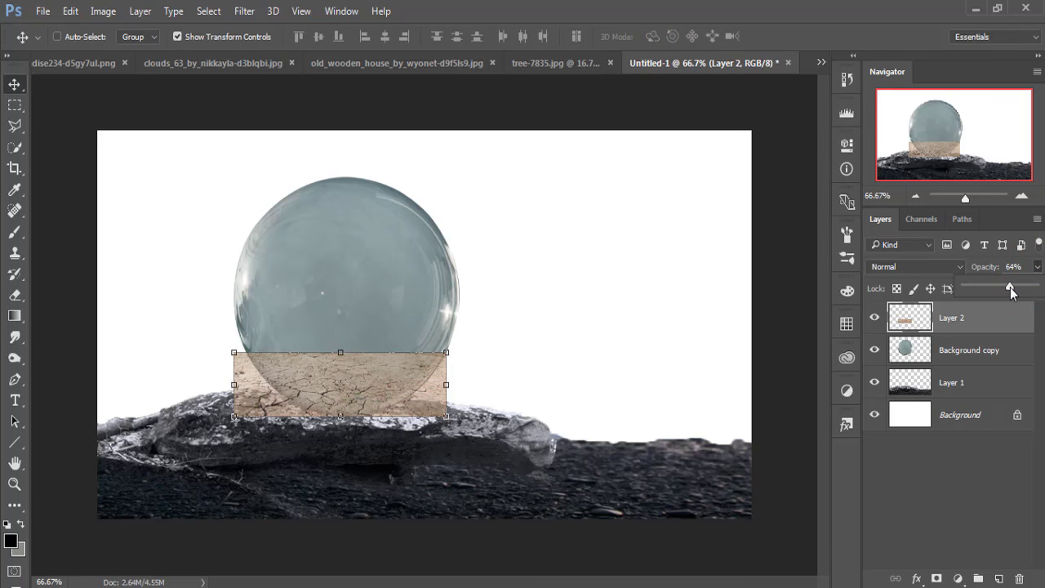
left_click(934, 579)
left_click(13, 232)
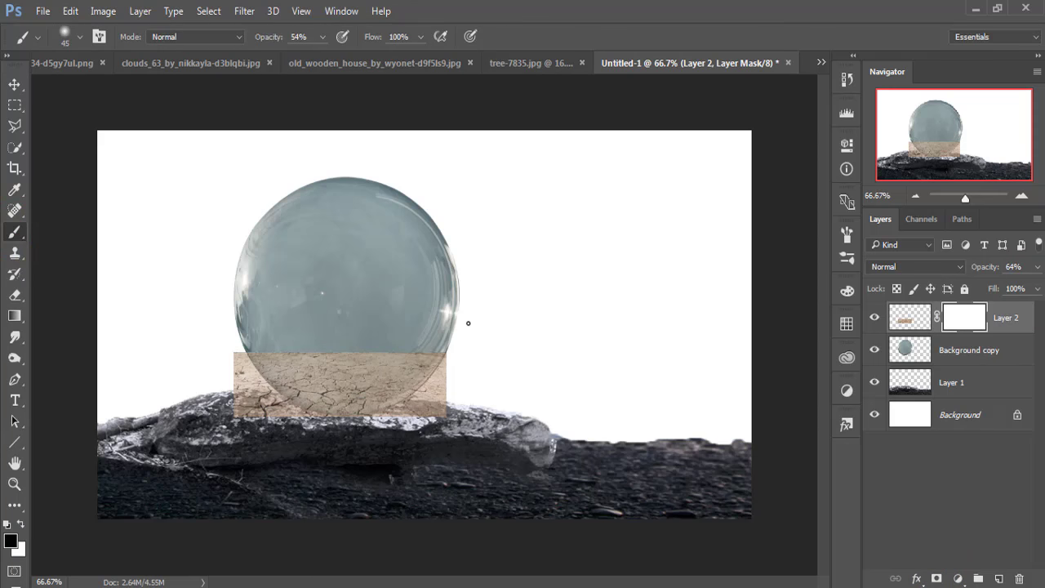
- Zoom in and paint the mask black to hide the earth outside the sphere
scroll(468, 323, "up", 1)
scroll(468, 323, "up", 1)
left_click_drag(467, 430, 592, 164)
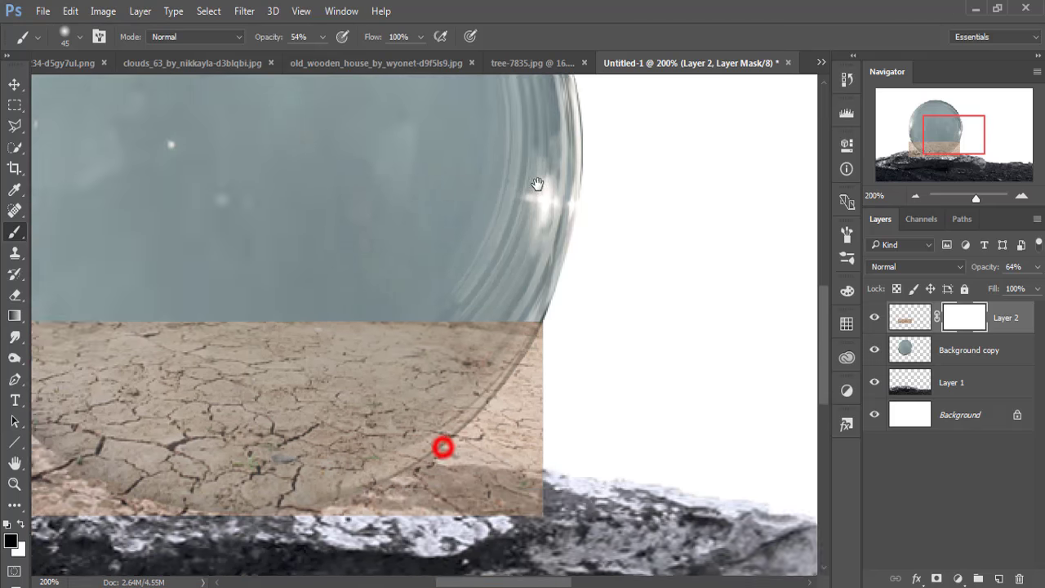
left_click(593, 156)
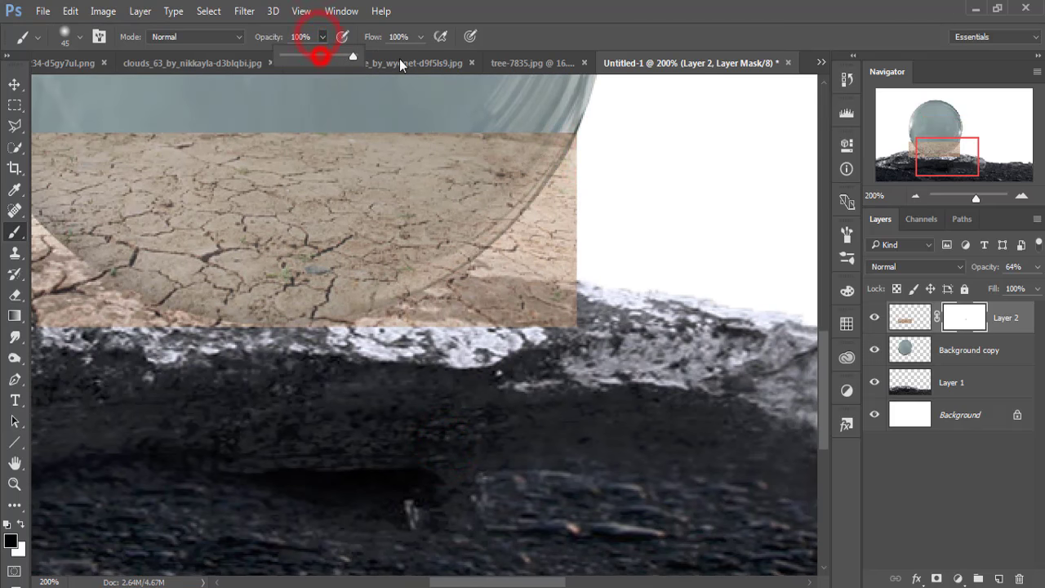
mouse_move(601, 145)
left_mouse_down()
mouse_move(462, 296)
mouse_move(420, 308)
mouse_move(466, 285)
mouse_move(379, 330)
mouse_move(314, 343)
mouse_move(571, 264)
mouse_move(567, 299)
left_mouse_up()
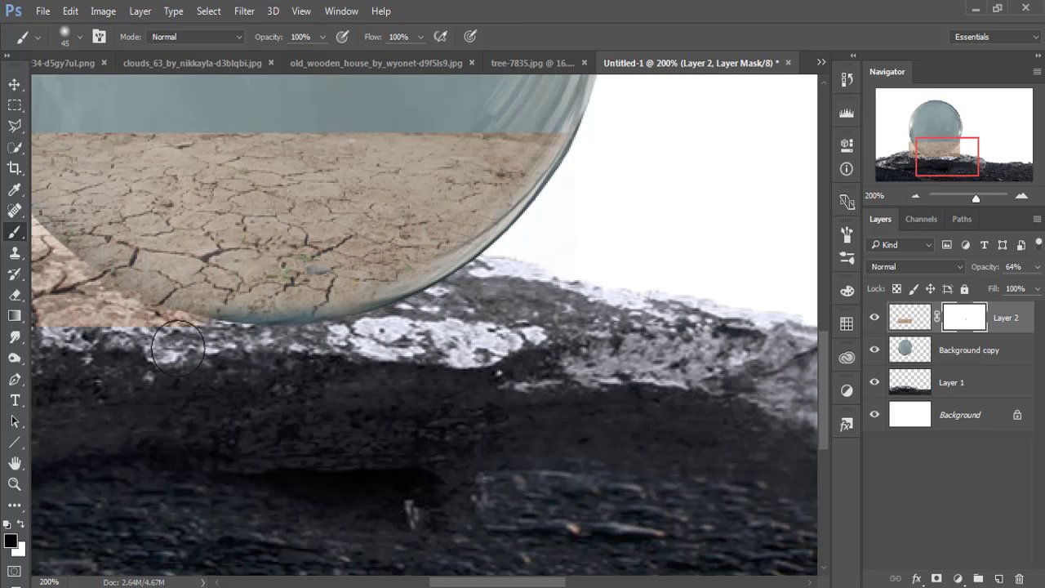
mouse_move(178, 347)
left_mouse_down()
mouse_move(98, 318)
mouse_move(159, 335)
mouse_move(100, 294)
mouse_move(276, 355)
left_mouse_up()
mouse_move(291, 292)
left_mouse_down()
mouse_move(204, 233)
mouse_move(163, 158)
mouse_move(175, 168)
left_mouse_up()
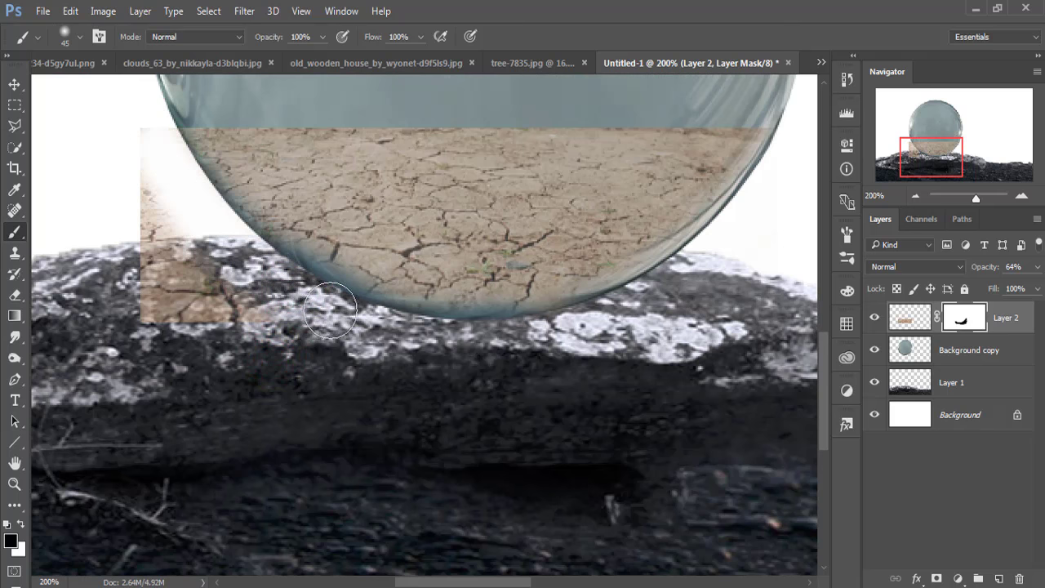
left_click(136, 168)
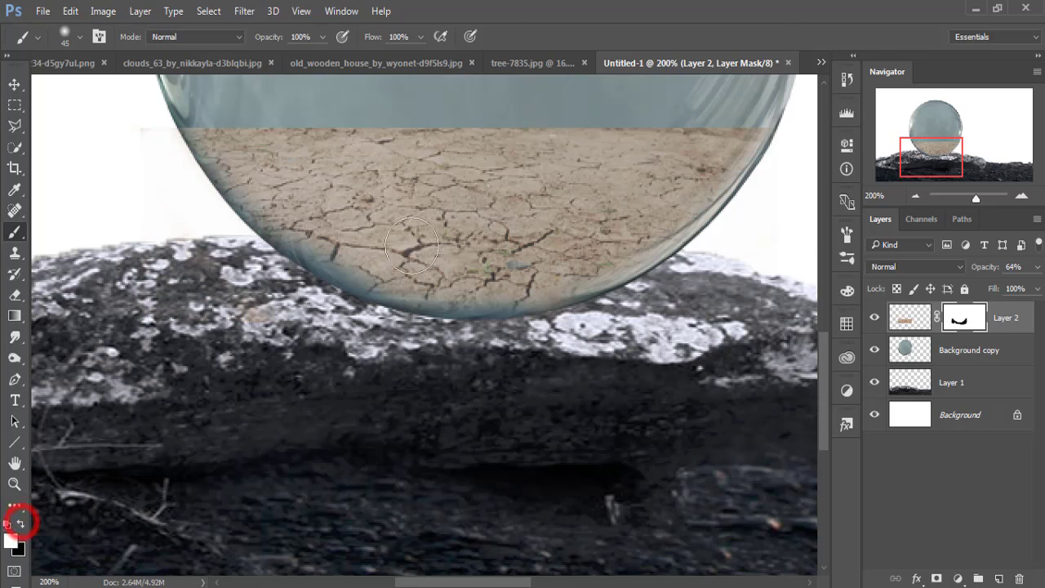
- Paint white on the mask to restore earth along the sphere's bottom and right edge
left_click(299, 207)
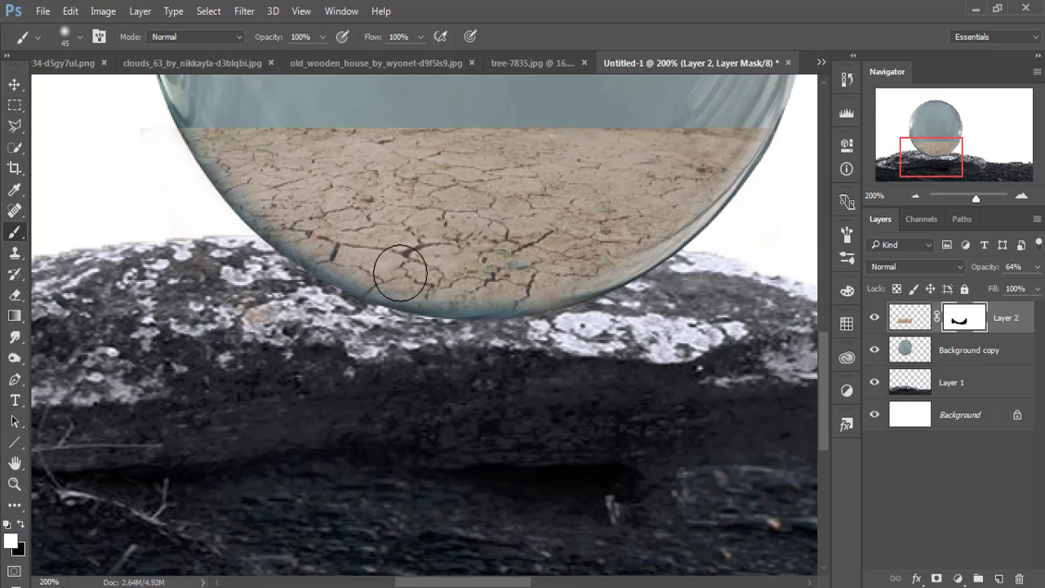
mouse_move(400, 273)
left_mouse_down()
mouse_move(522, 275)
mouse_move(604, 250)
mouse_move(656, 216)
left_mouse_up()
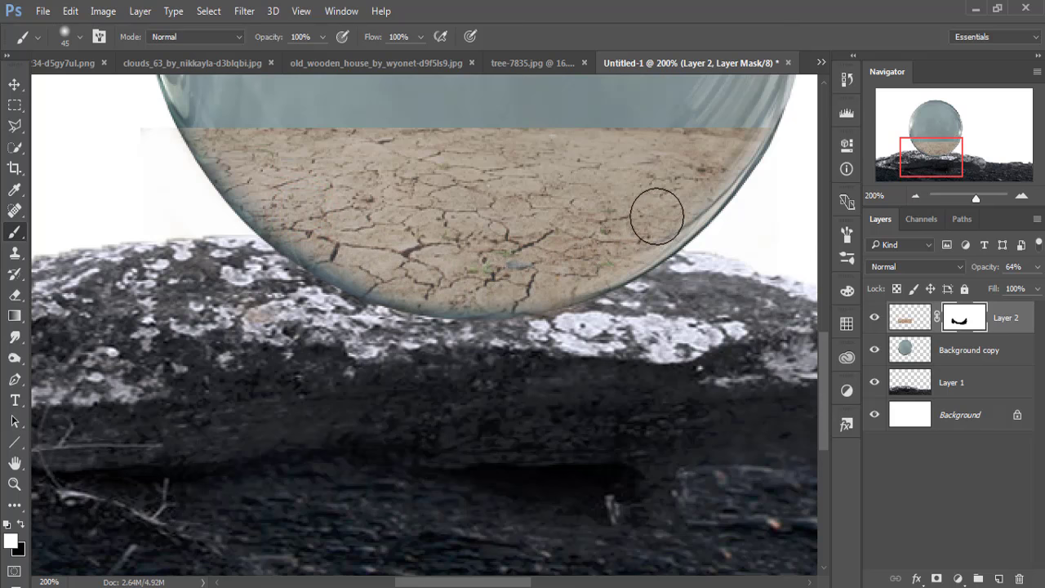
left_click(302, 227)
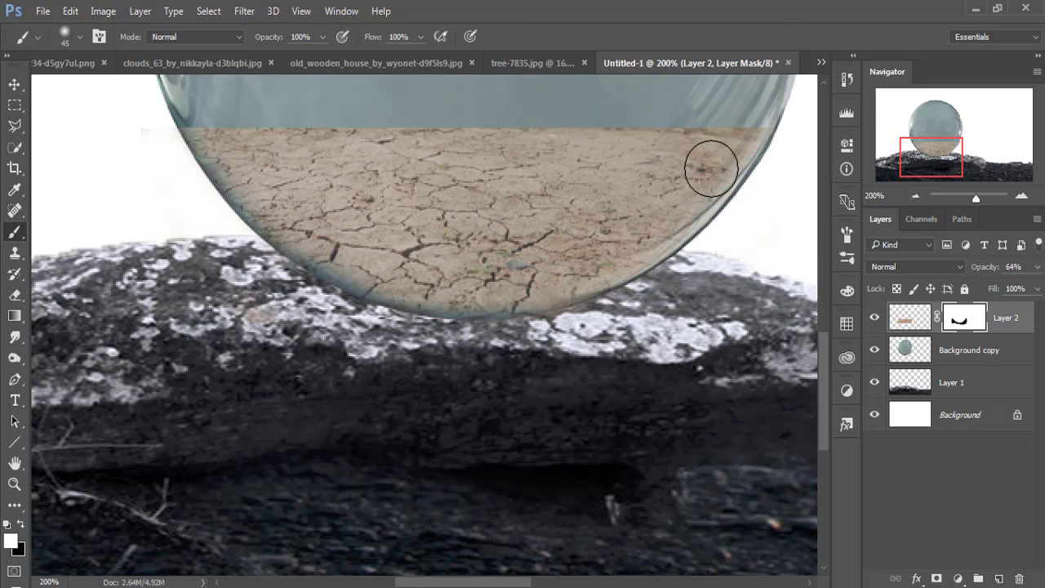
left_click_drag(709, 169, 733, 156)
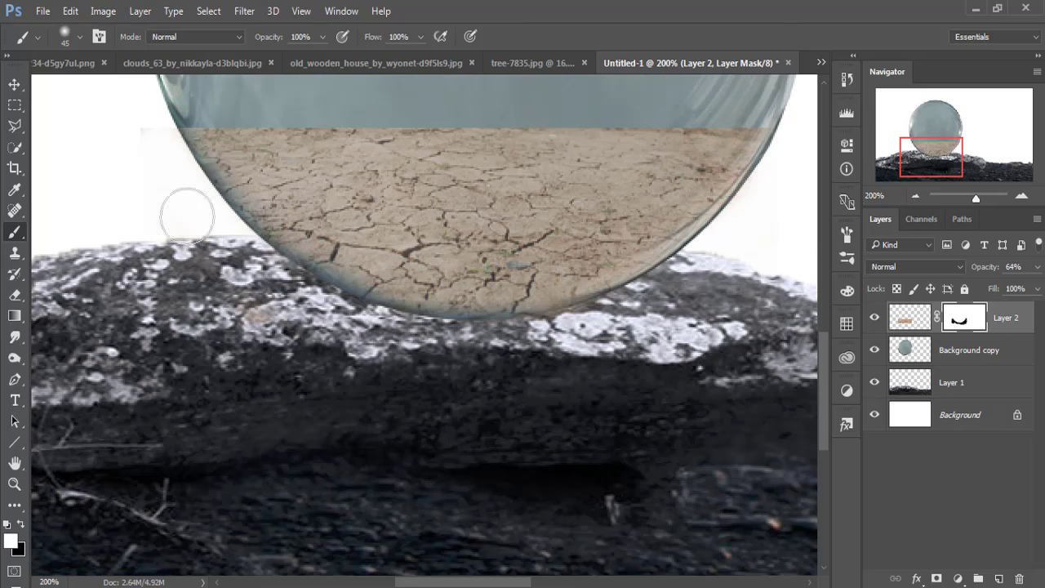
left_click(15, 85)
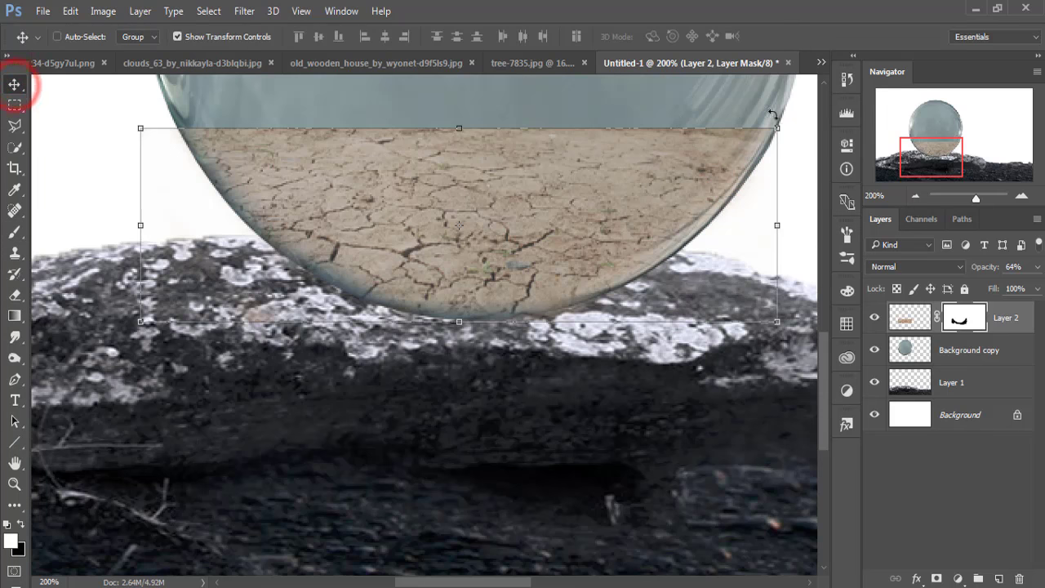
- Copy the old wooden house layer from its own document into Untitled-1
left_click(824, 61)
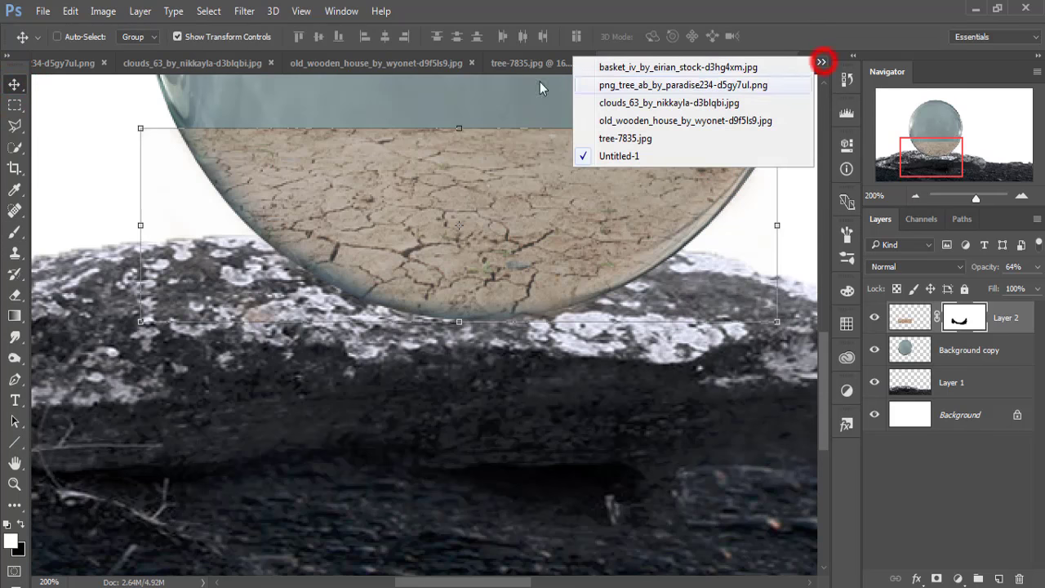
left_click(356, 61)
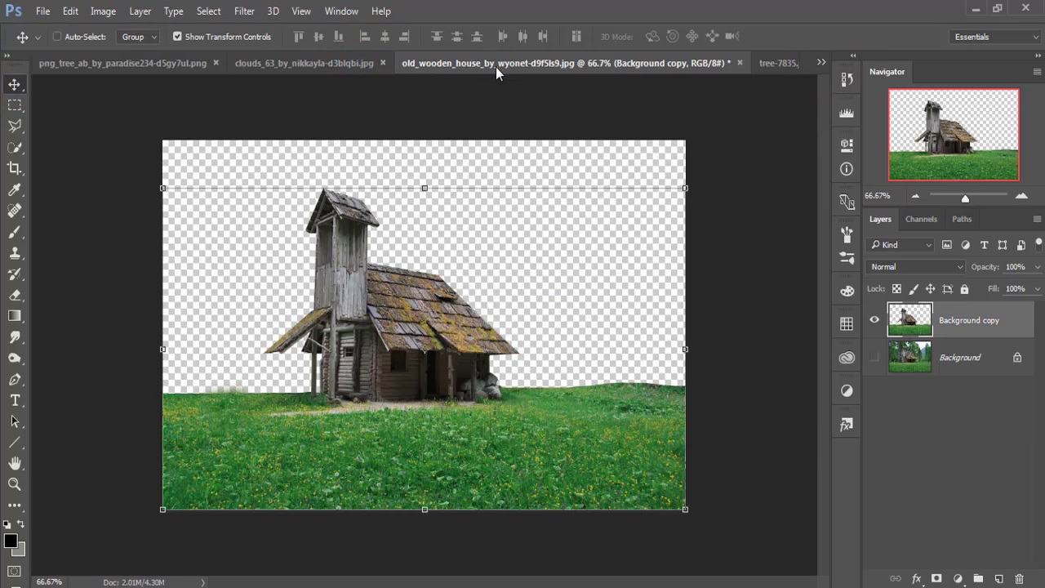
left_click_drag(495, 67, 497, 116)
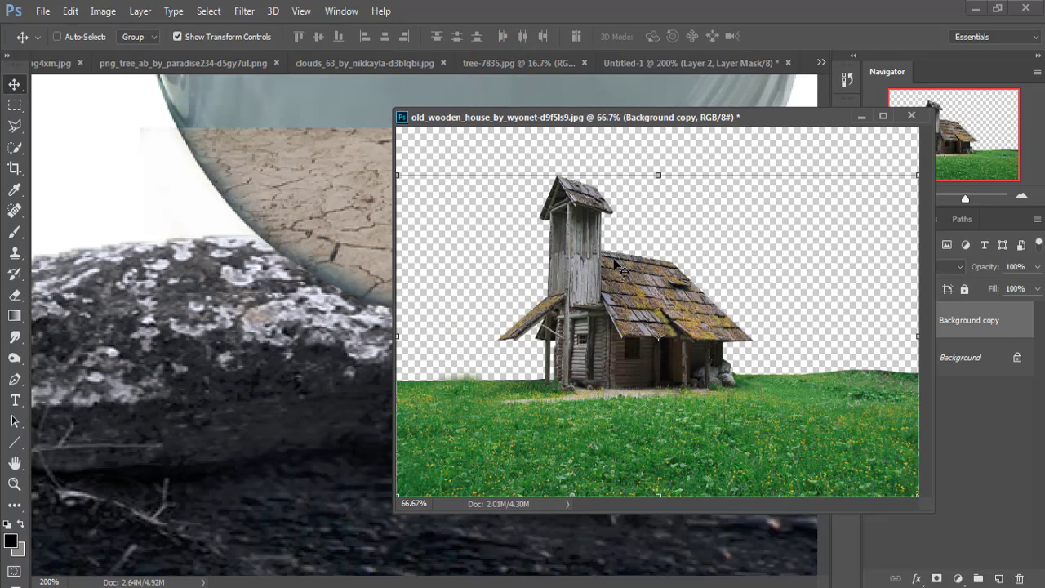
left_click_drag(614, 266, 307, 231)
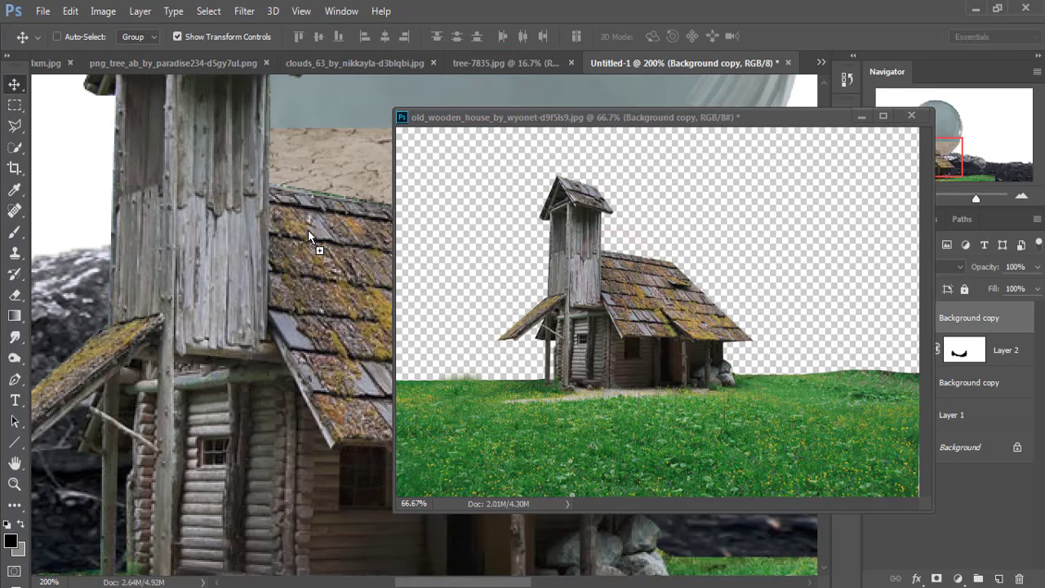
left_click(861, 116)
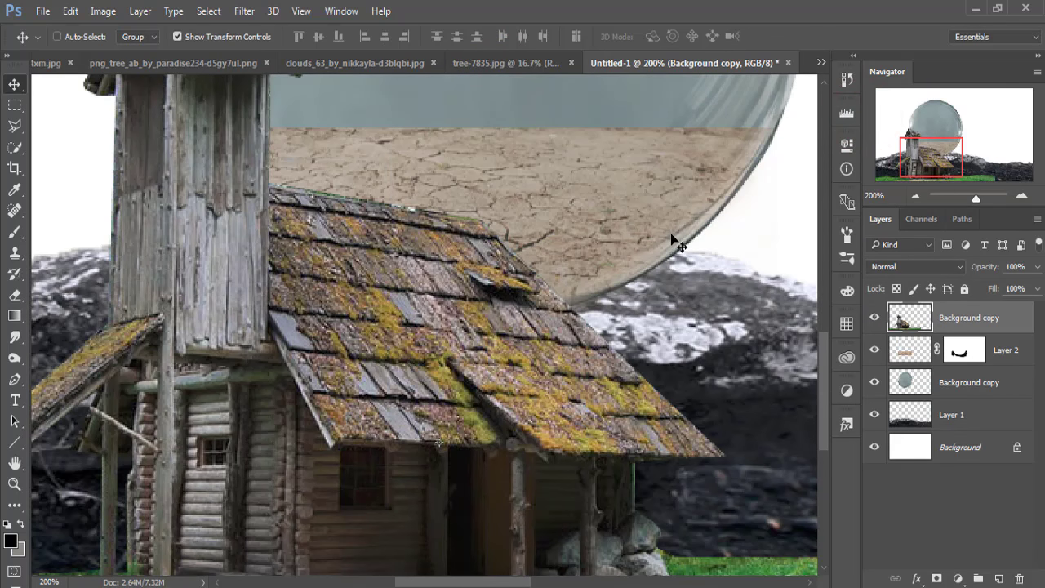
- Scale the house to about 56.25% and move it up into the glass sphere
key("ctrl+minus")
key("ctrl+minus")
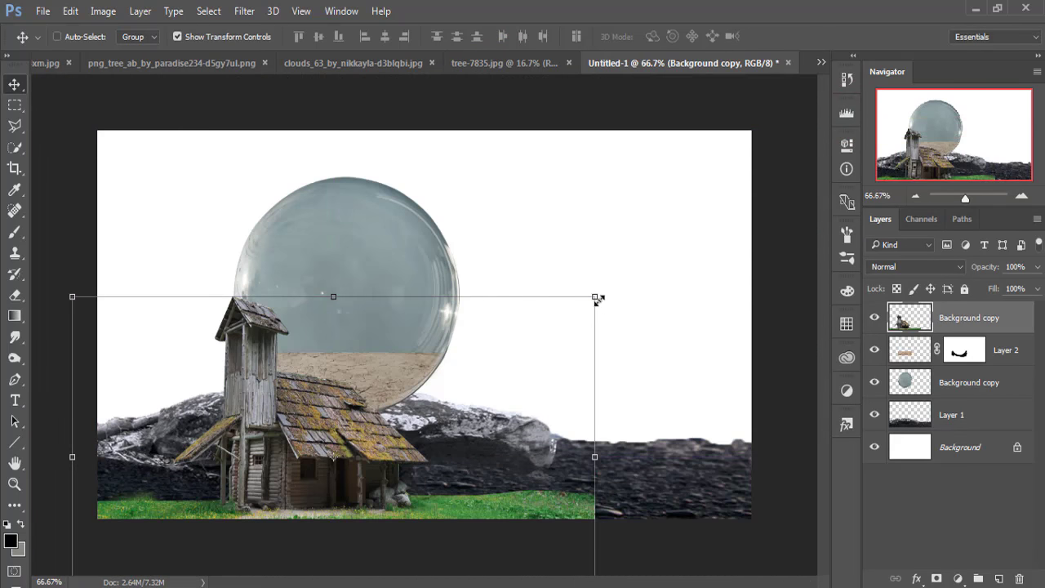
left_click_drag(597, 299, 474, 462)
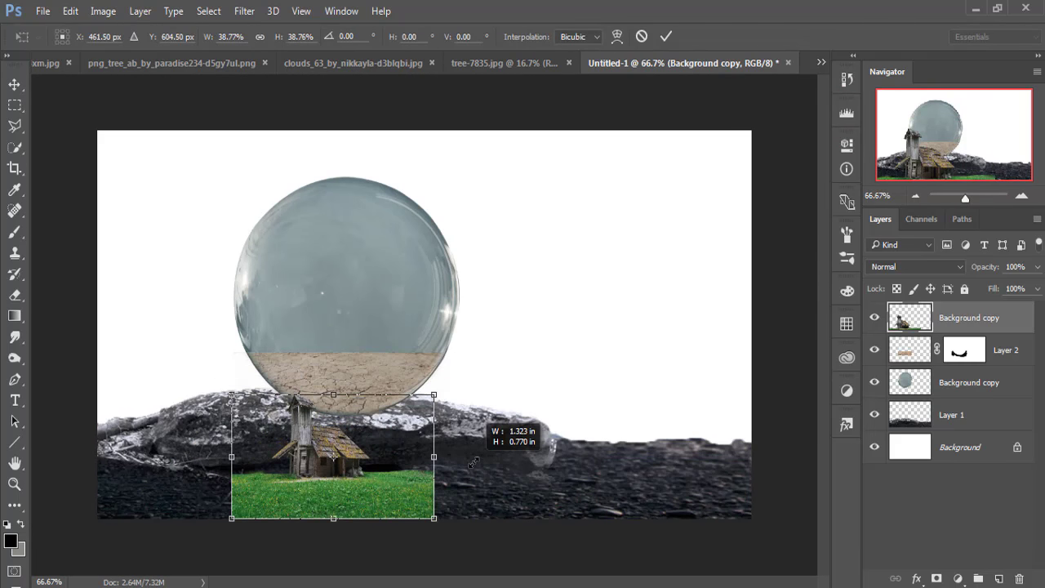
left_click_drag(473, 462, 550, 425)
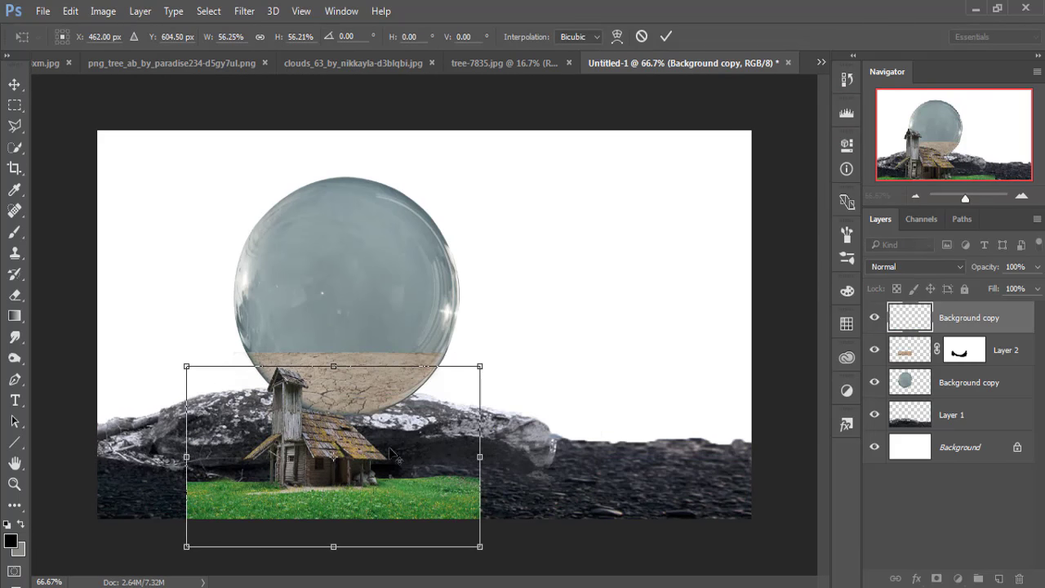
mouse_move(349, 454)
left_mouse_down()
mouse_move(363, 307)
mouse_move(346, 312)
left_mouse_up()
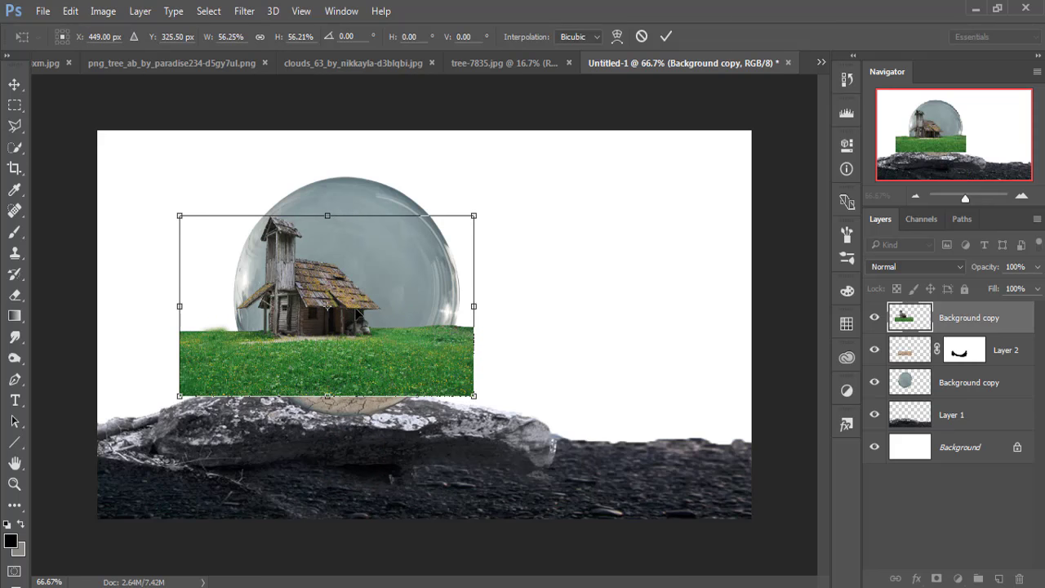
- Commit the house placement and add a layer mask to the house layer
left_click(665, 37)
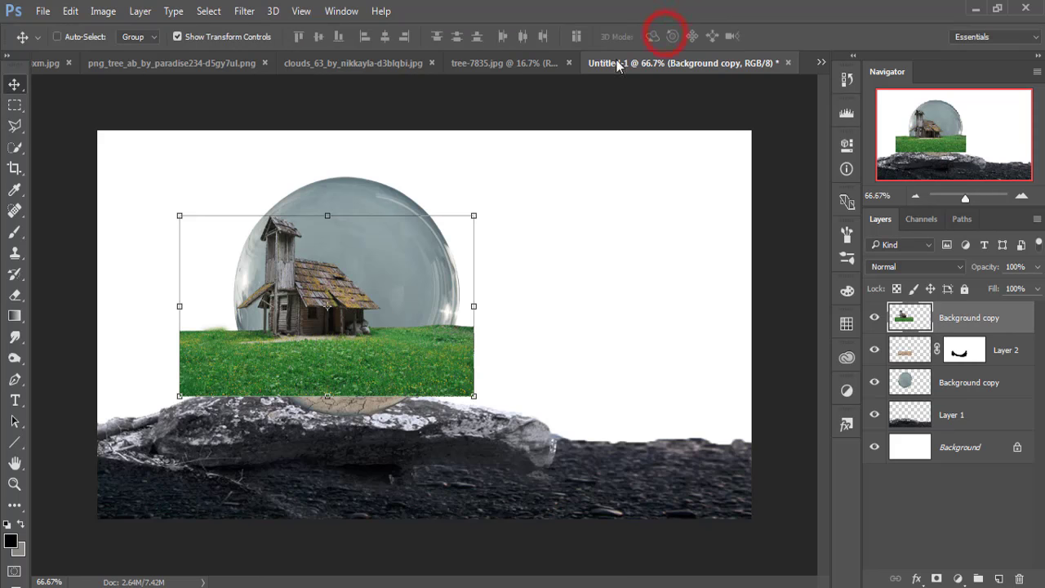
left_click(412, 259)
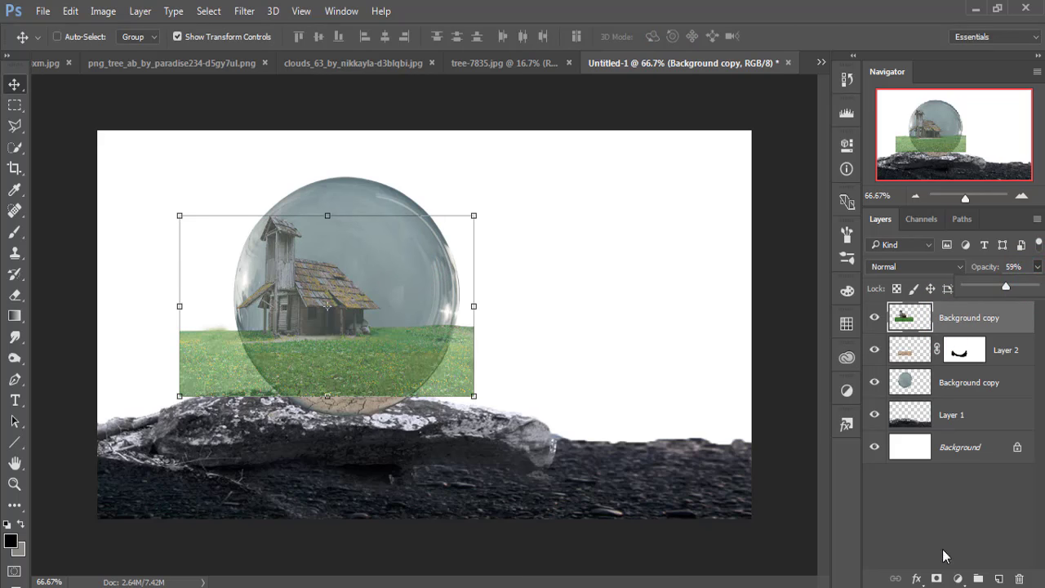
left_click(937, 578)
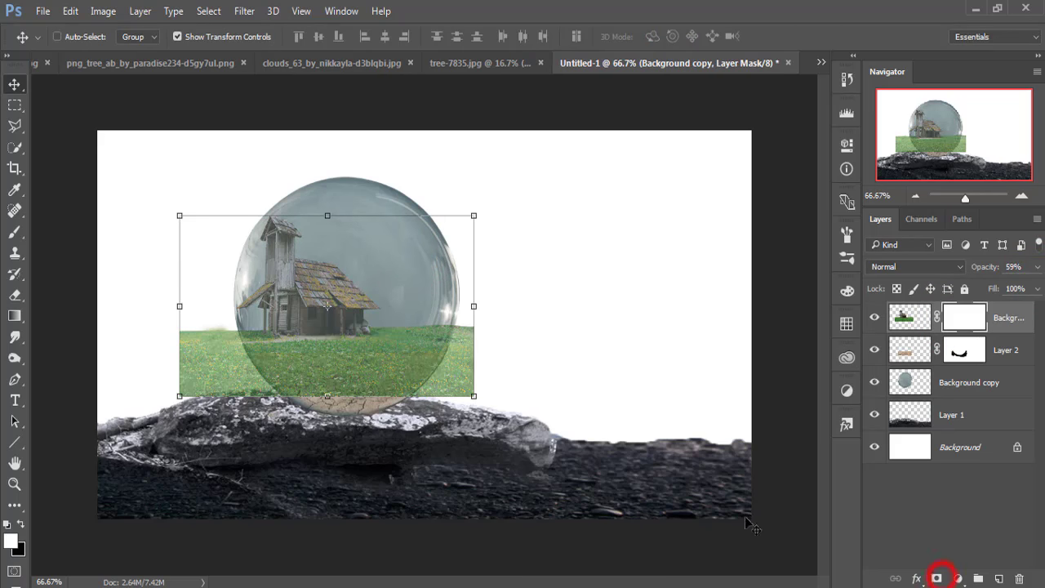
left_click(15, 232)
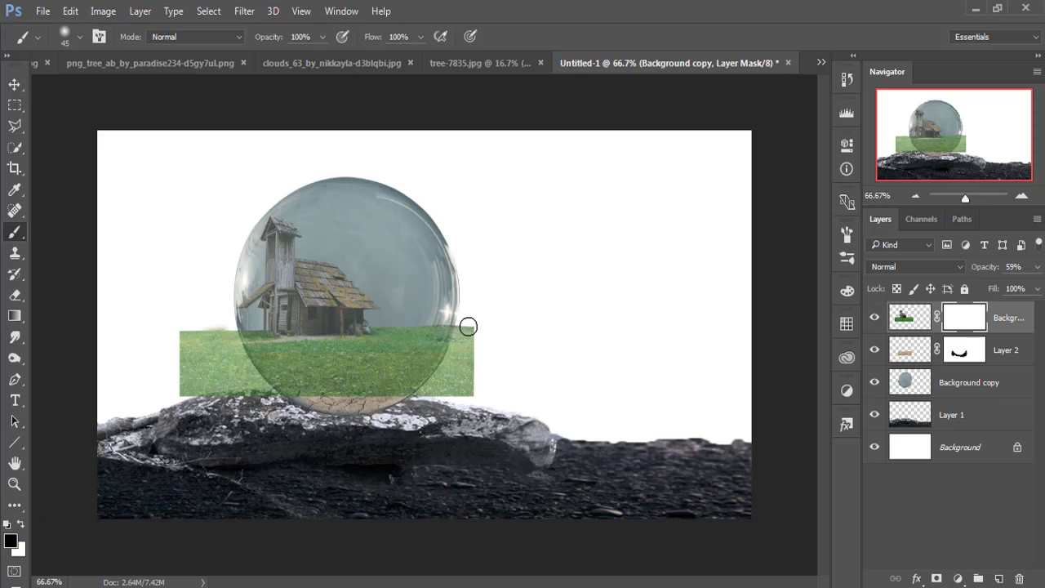
scroll(468, 326, "up", 1)
scroll(468, 326, "up", 1)
left_click_drag(493, 393, 521, 321)
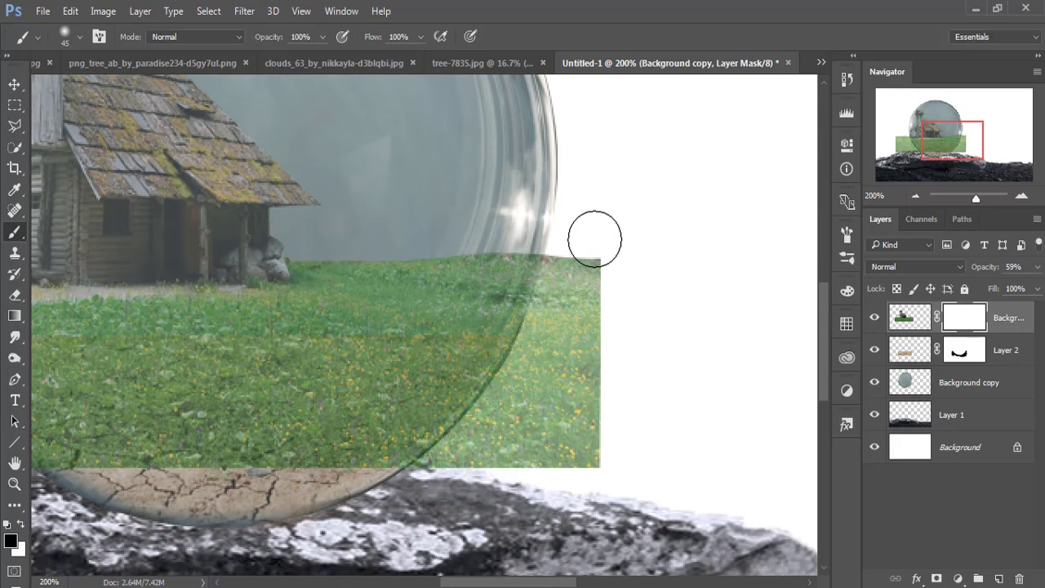
- Mask away the grass spilling past the bubble's right, lower-left and top edges
mouse_move(594, 238)
left_mouse_down()
mouse_move(552, 325)
mouse_move(575, 259)
mouse_move(590, 294)
mouse_move(604, 457)
mouse_move(515, 497)
mouse_move(506, 457)
mouse_move(550, 368)
mouse_move(471, 460)
mouse_move(527, 376)
mouse_move(466, 450)
mouse_move(418, 487)
mouse_move(337, 499)
mouse_move(327, 479)
mouse_move(392, 443)
mouse_move(377, 452)
mouse_move(432, 438)
mouse_move(213, 439)
mouse_move(269, 453)
mouse_move(70, 443)
mouse_move(65, 455)
mouse_move(208, 467)
mouse_move(457, 412)
left_mouse_up()
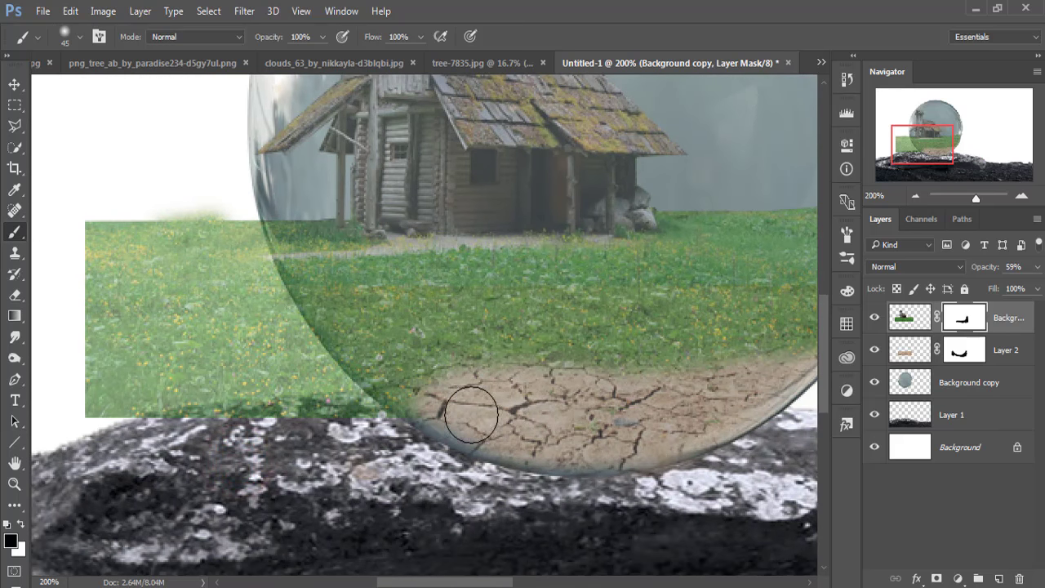
mouse_move(316, 397)
left_mouse_down()
mouse_move(245, 296)
mouse_move(211, 196)
mouse_move(283, 334)
mouse_move(334, 400)
mouse_move(256, 291)
mouse_move(226, 198)
mouse_move(249, 280)
mouse_move(240, 222)
left_mouse_up()
mouse_move(180, 213)
left_mouse_down()
mouse_move(147, 200)
mouse_move(195, 300)
mouse_move(264, 381)
mouse_move(149, 373)
mouse_move(77, 327)
mouse_move(87, 238)
mouse_move(240, 431)
mouse_move(258, 393)
left_mouse_up()
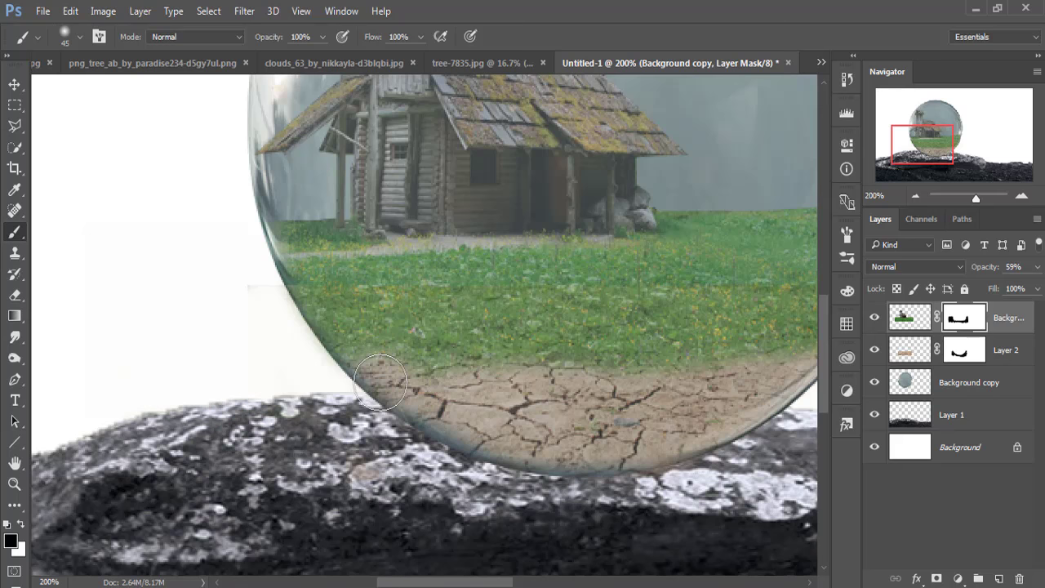
scroll(372, 374, "up", 1)
scroll(368, 363, "up", 1)
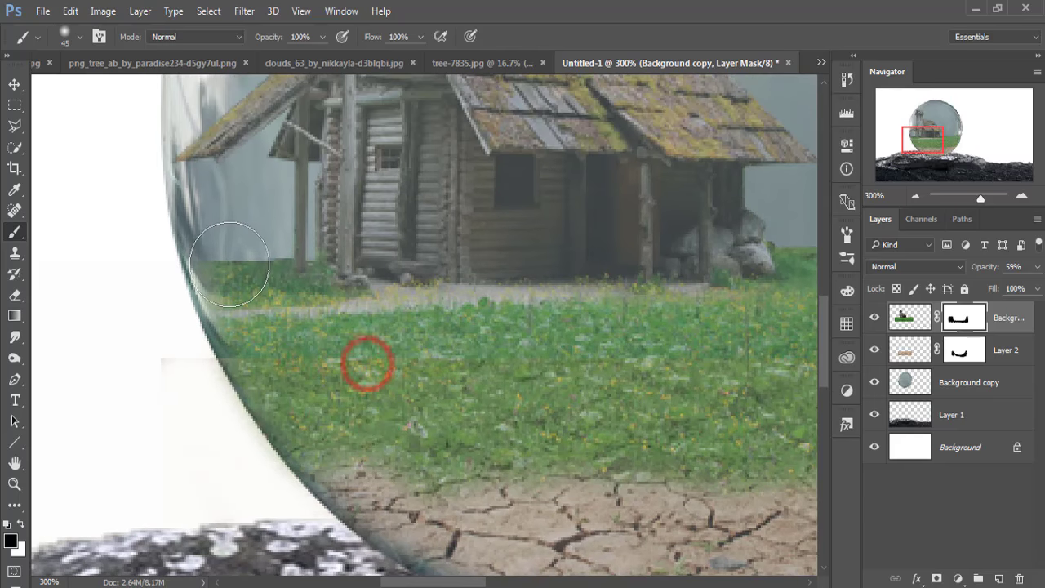
key("bracketleft")
key("bracketleft")
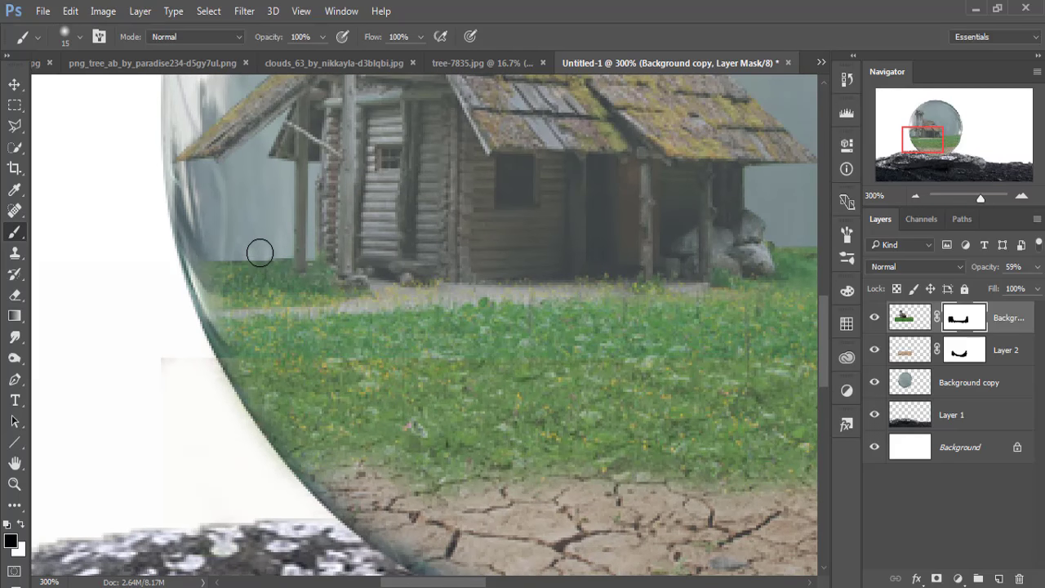
left_click(260, 253)
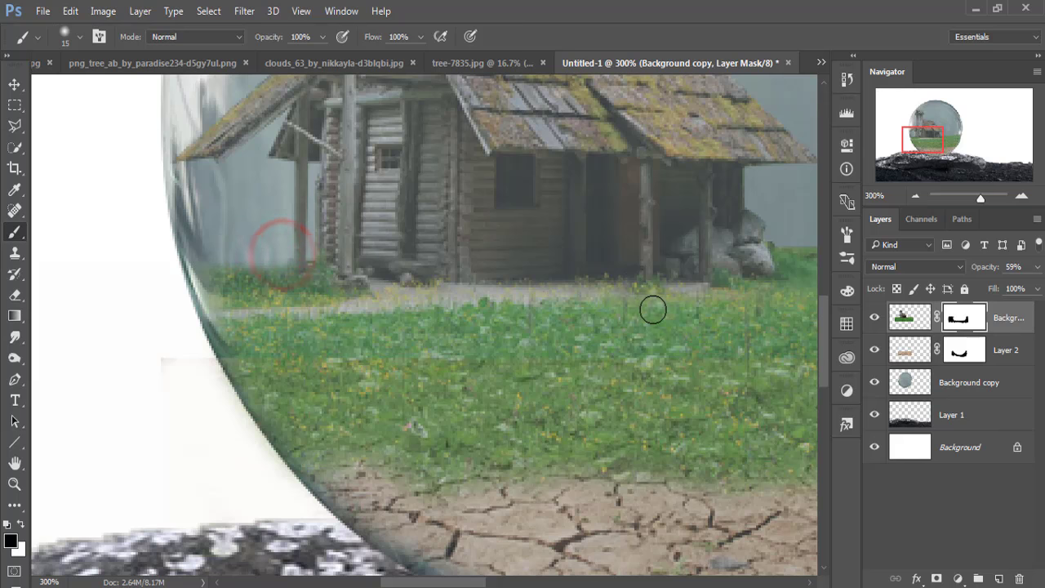
mouse_move(659, 308)
left_mouse_down()
mouse_move(371, 267)
mouse_move(736, 234)
left_mouse_up()
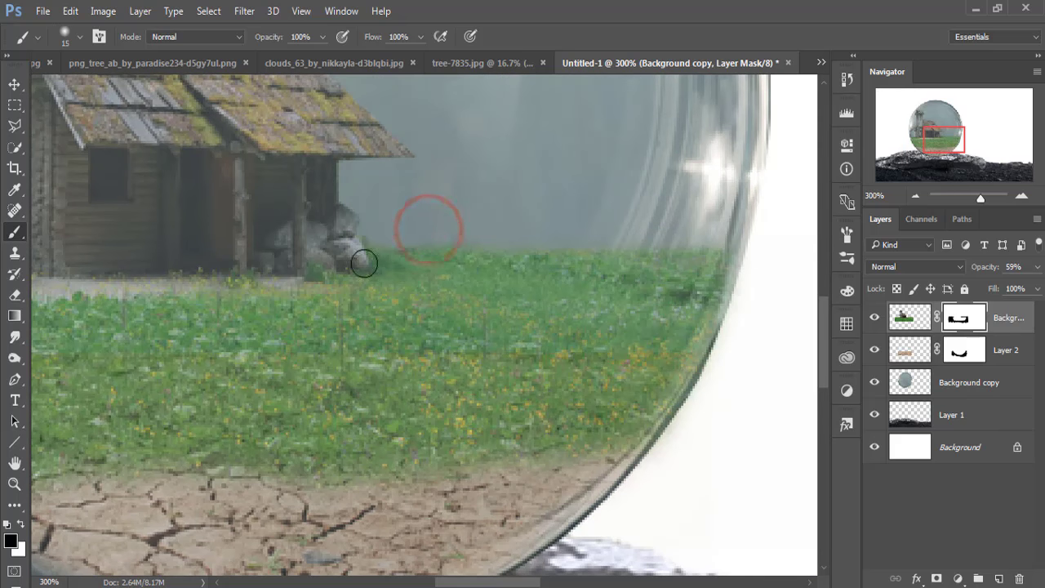
left_click(15, 84)
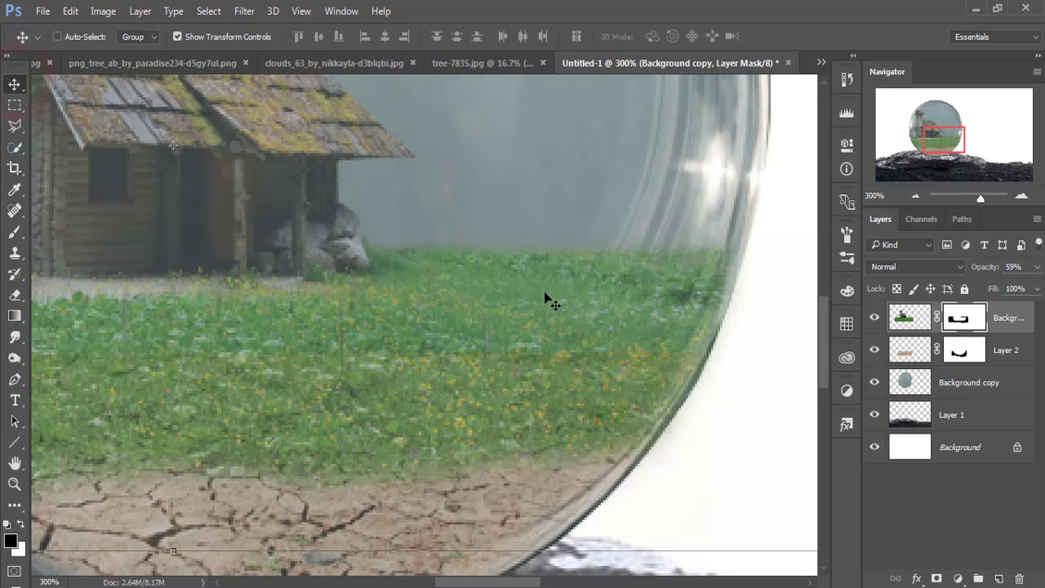
key("ctrl+minus")
key("ctrl+minus")
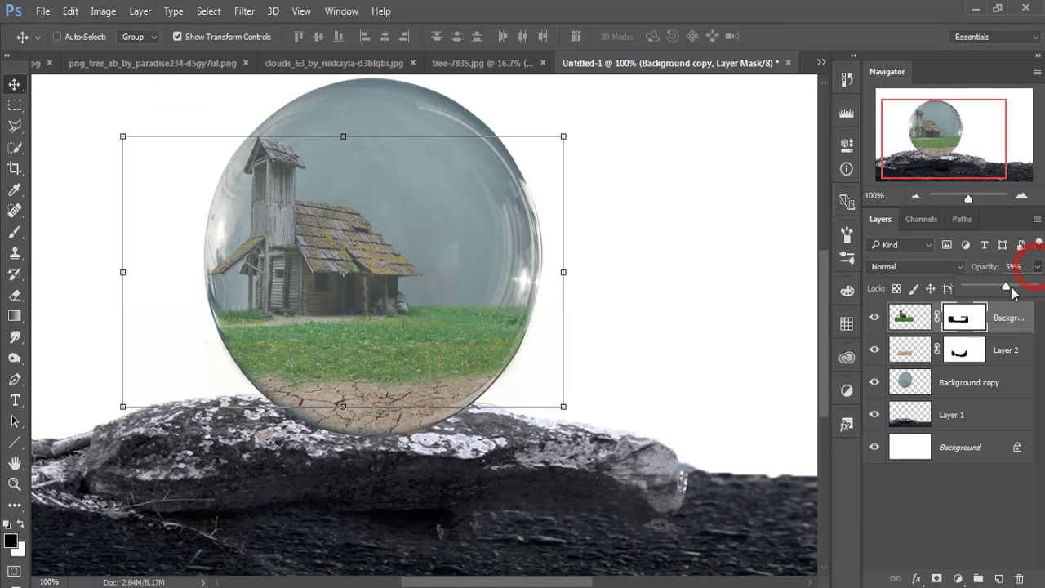
- Set the house layer to 100% opacity and duplicate the bubble layer
left_click_drag(1029, 292, 1036, 286)
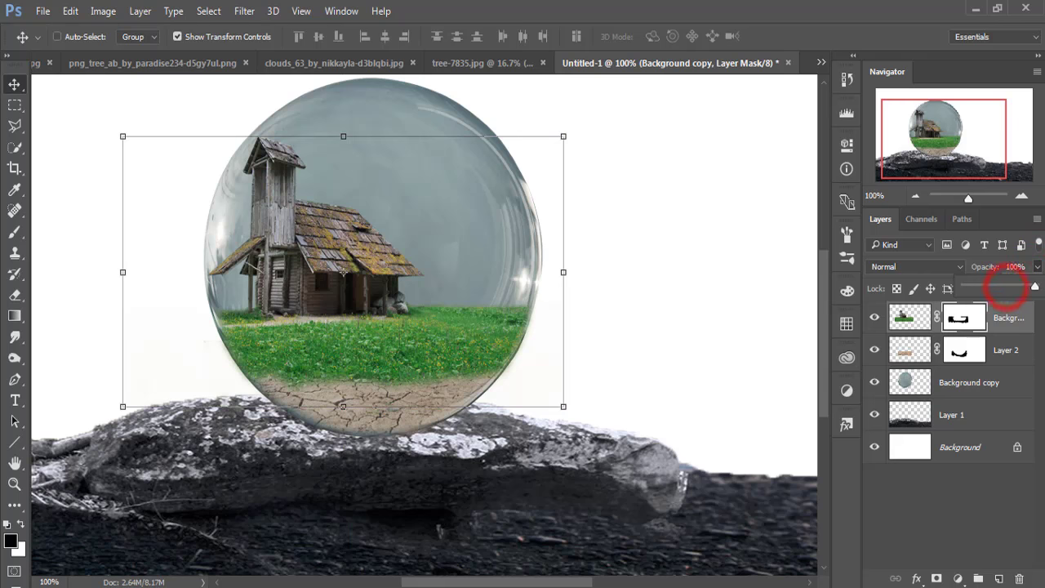
left_click(980, 382)
right_click(1000, 384)
left_click(741, 160)
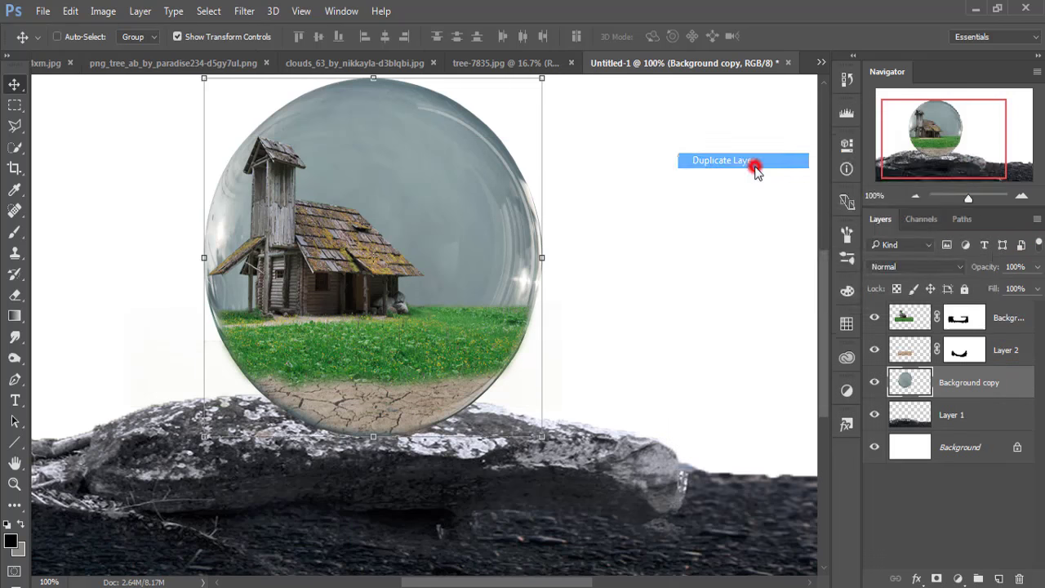
left_click(968, 190)
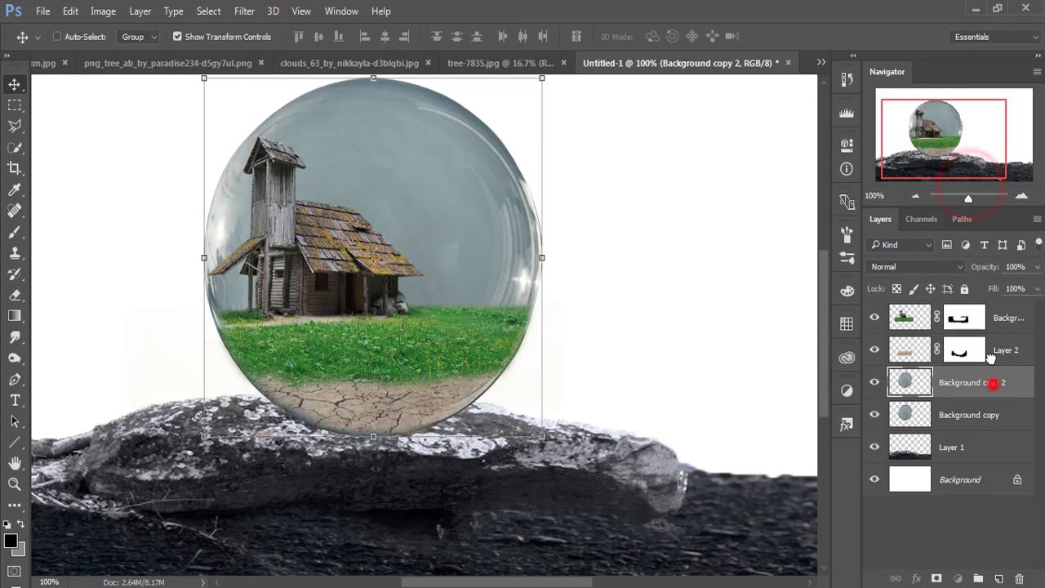
- Move the bubble copy to the top of the stack in Soft Light blend mode
left_click_drag(990, 357, 994, 311)
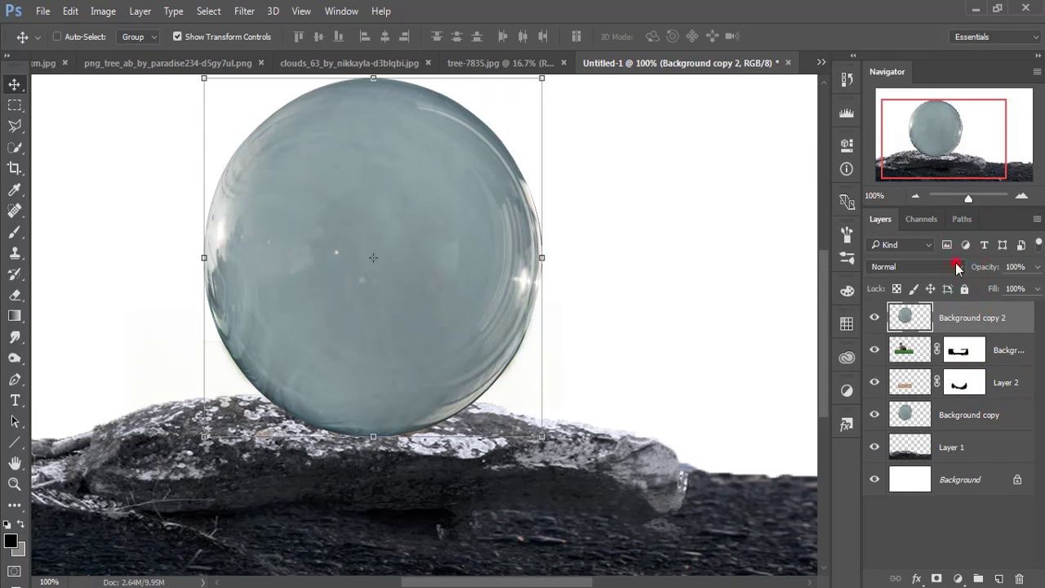
left_click(958, 267)
left_click(890, 436)
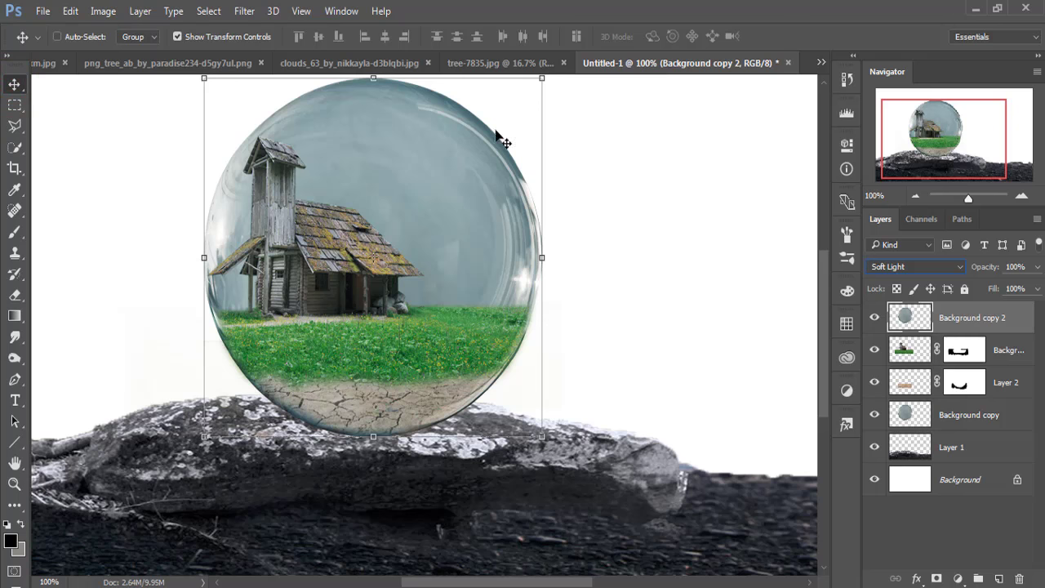
left_click(820, 63)
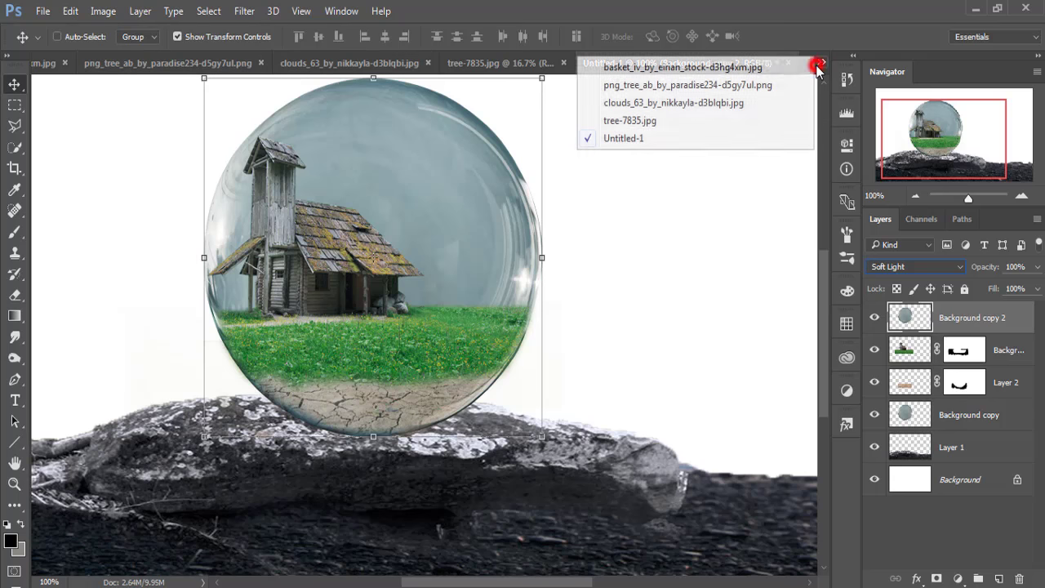
- Copy the girl with the basket from her photo into the bubble composition
left_click(686, 67)
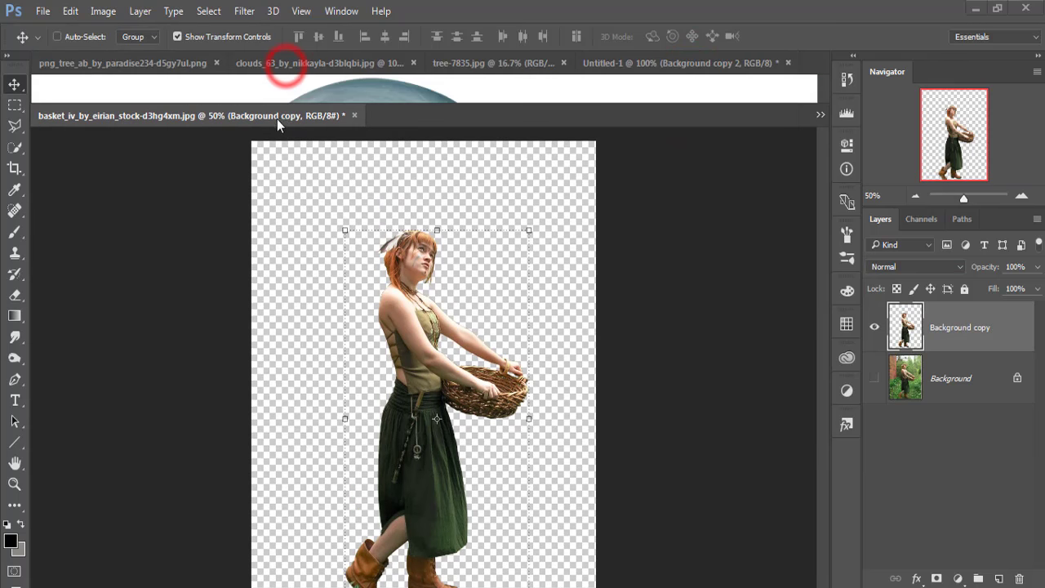
mouse_move(286, 75)
left_mouse_down()
mouse_move(162, 119)
mouse_move(753, 139)
left_mouse_up()
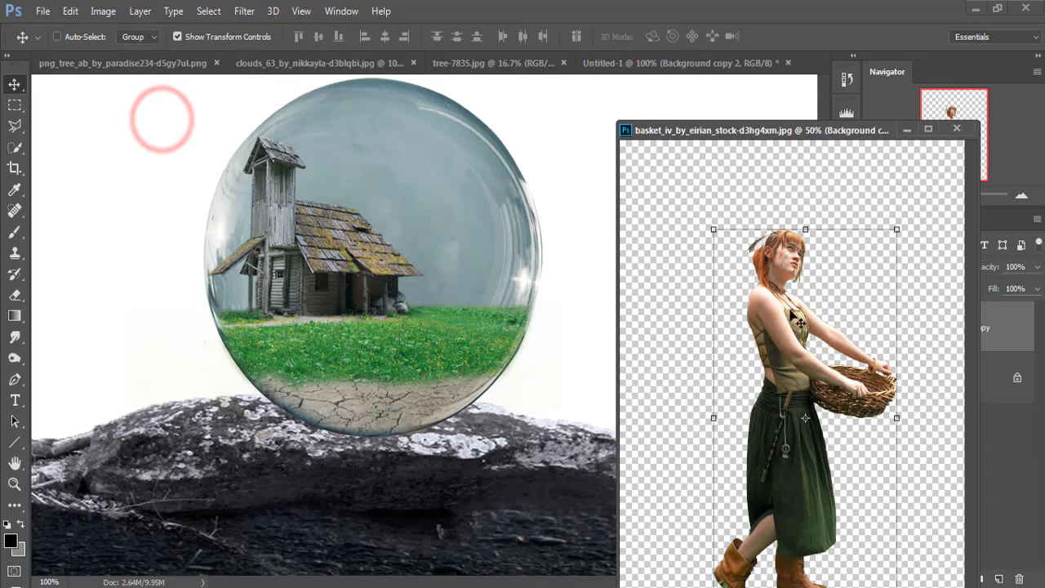
left_click_drag(791, 310, 449, 262)
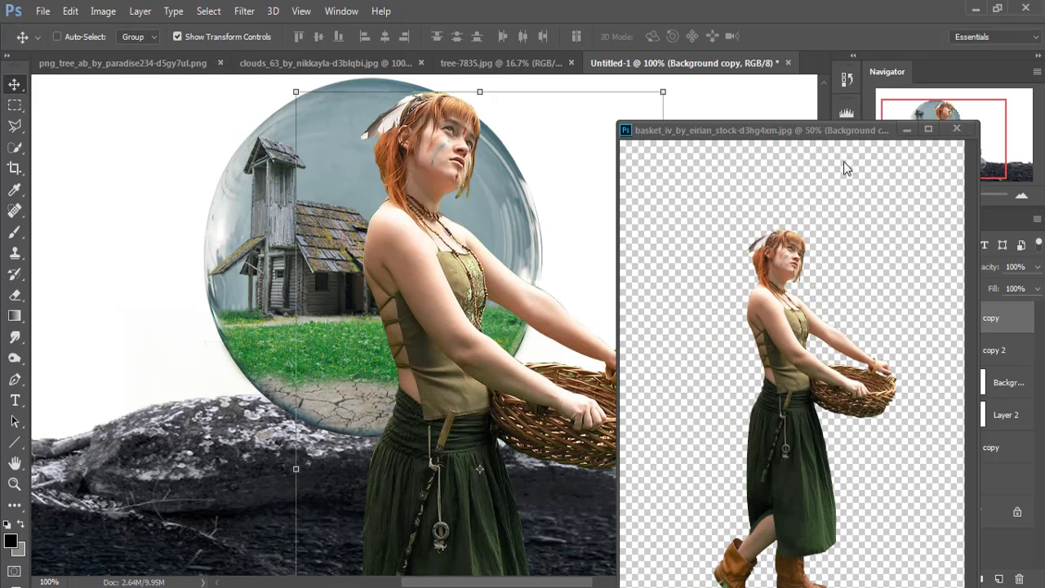
left_click(908, 132)
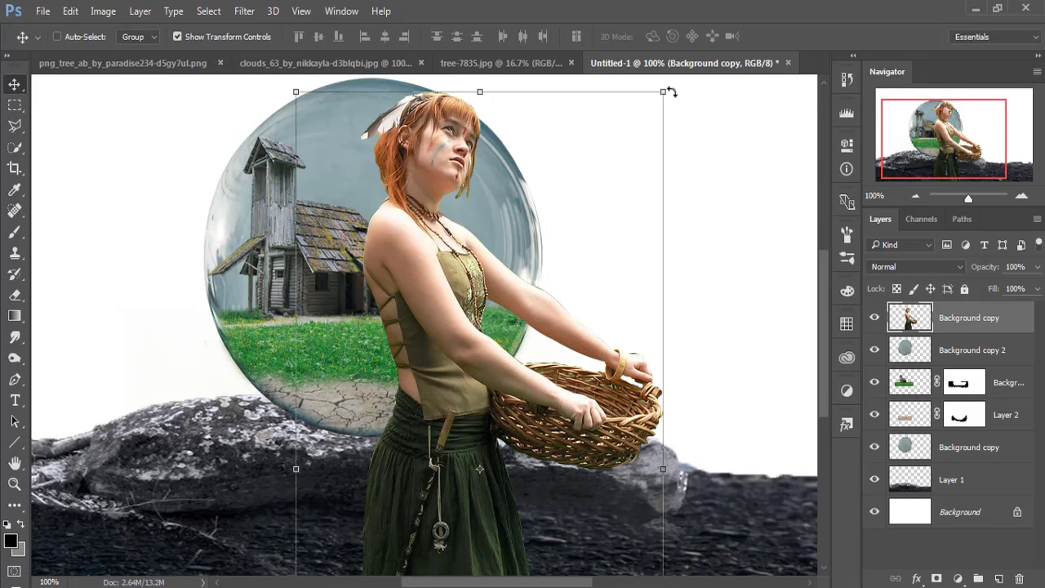
- Shrink the girl onto the grass inside the bubble, below the Soft Light bubble layer
left_click_drag(668, 92, 570, 400)
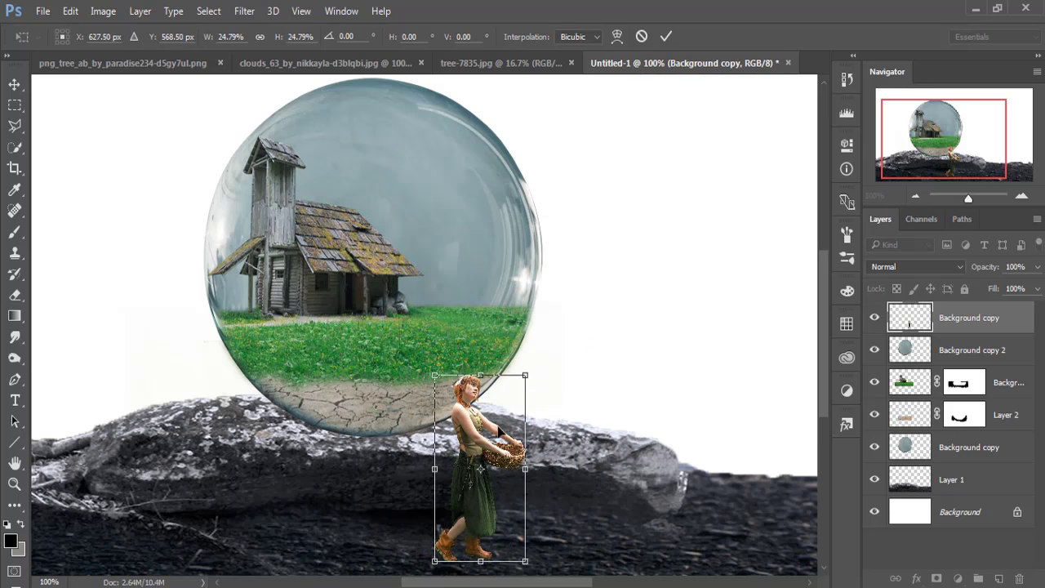
left_click_drag(470, 452, 459, 246)
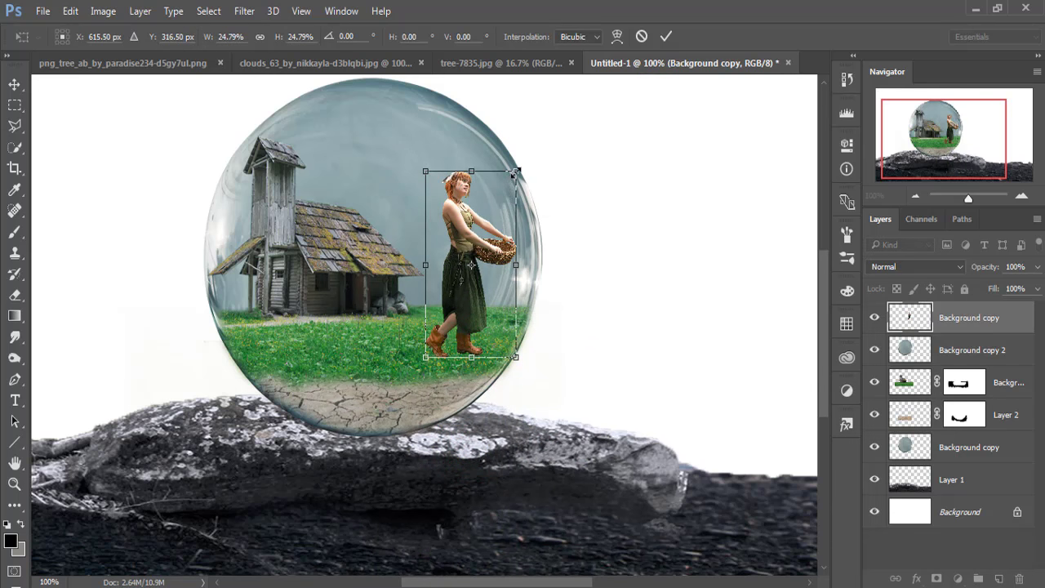
left_click_drag(515, 173, 508, 187)
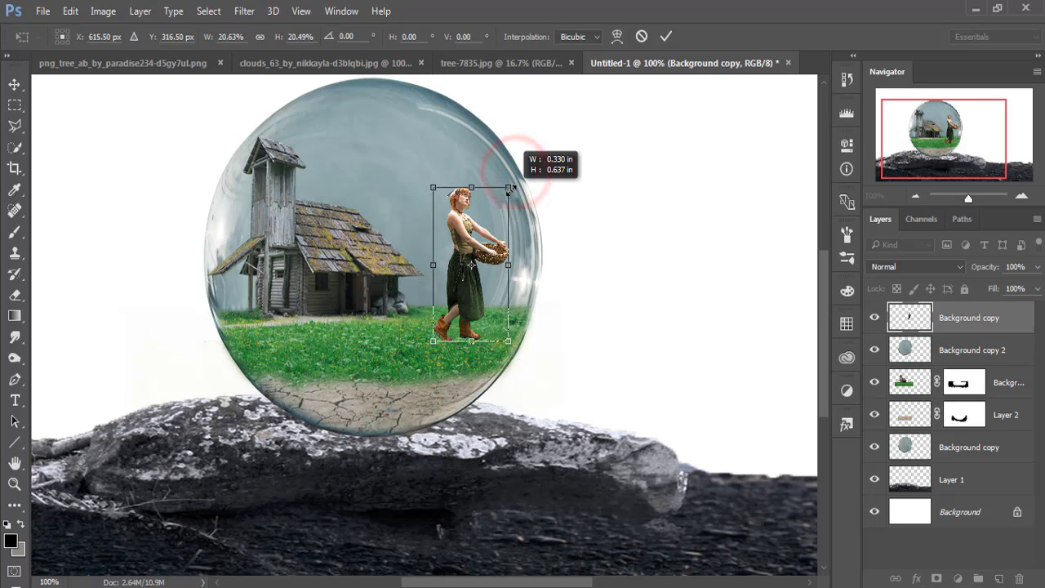
left_click_drag(471, 264, 486, 271)
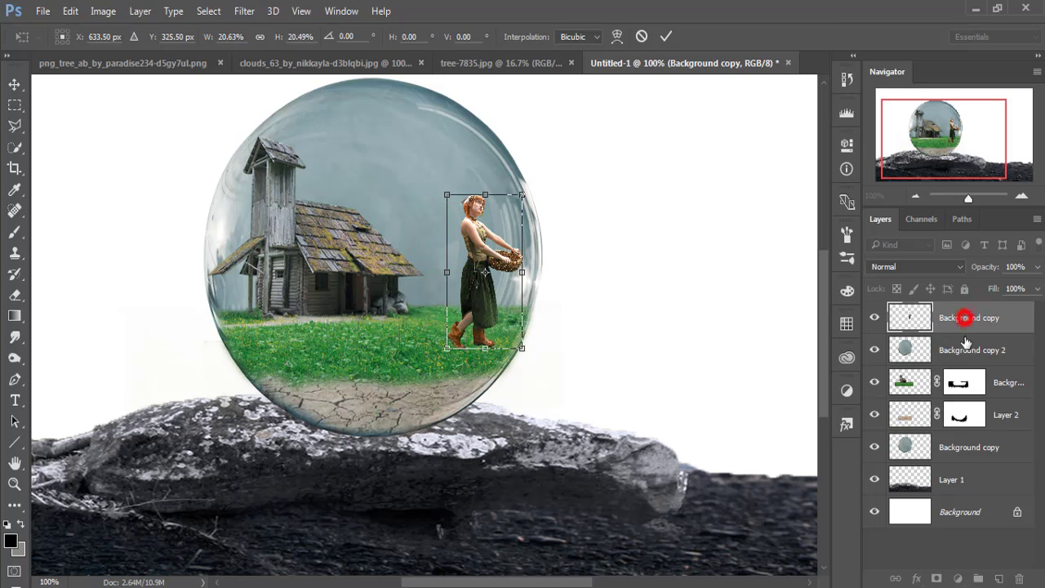
left_click(664, 37)
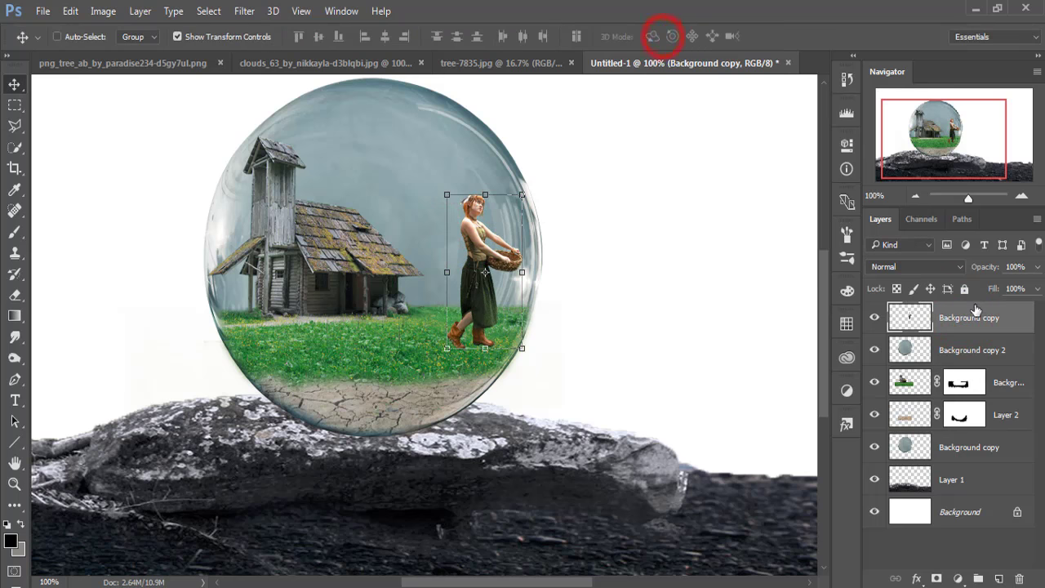
left_click_drag(969, 318, 977, 355)
- Nudge the girl layer slightly left into her final spot right of the house
left_click(499, 262)
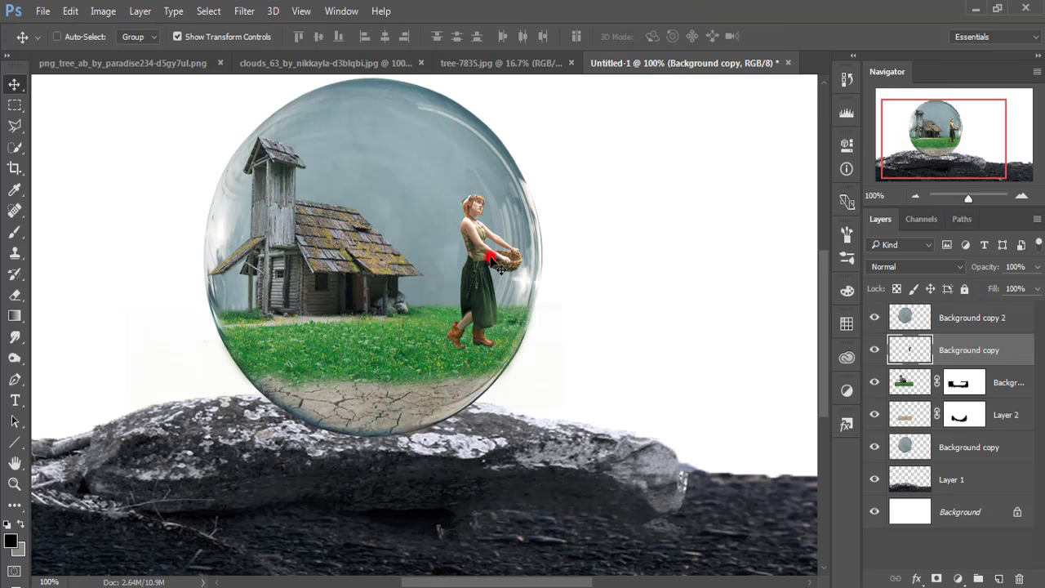
left_click(943, 447)
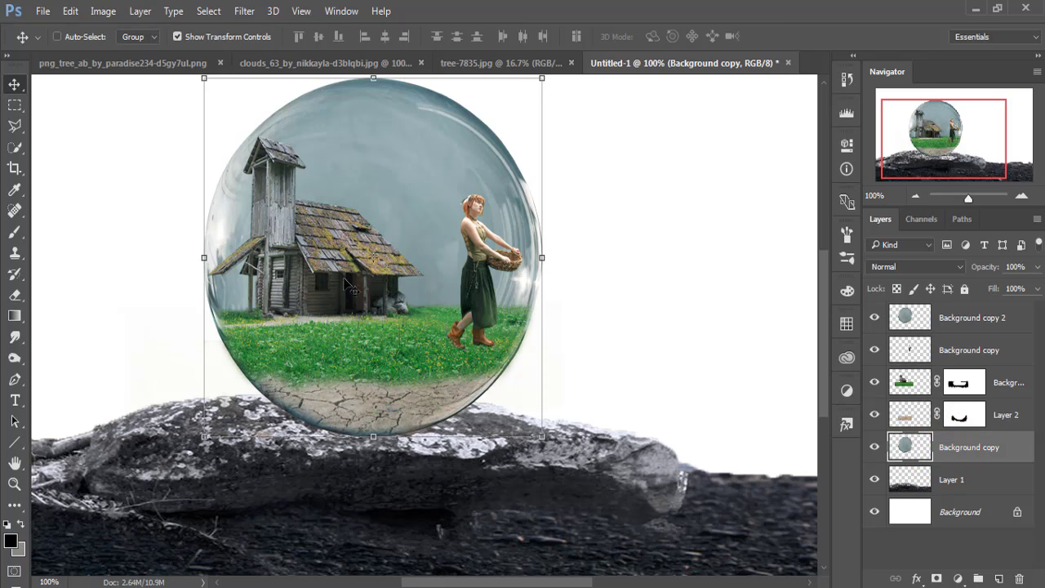
left_click(943, 350)
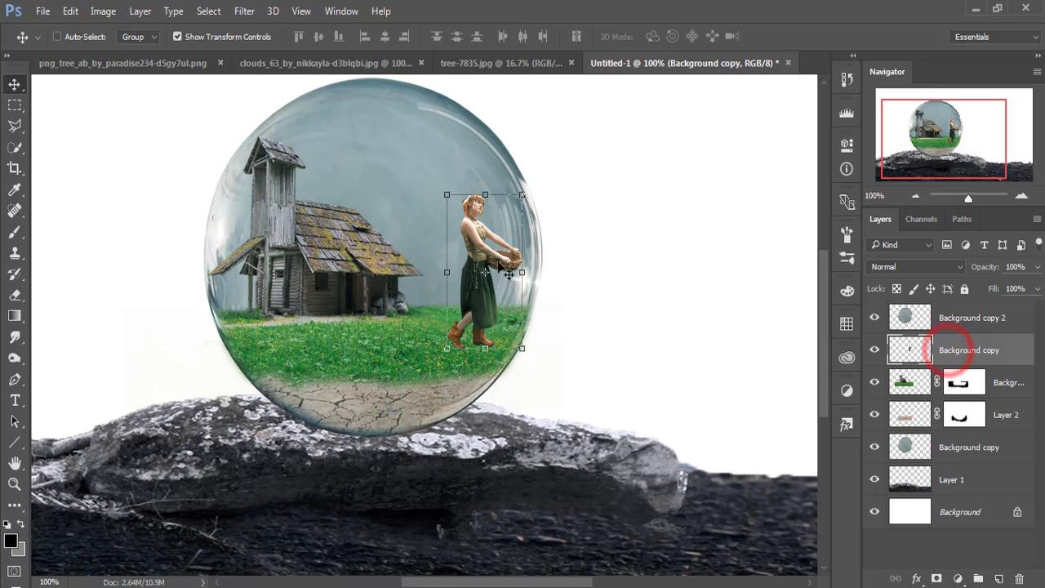
left_click_drag(491, 253, 480, 254)
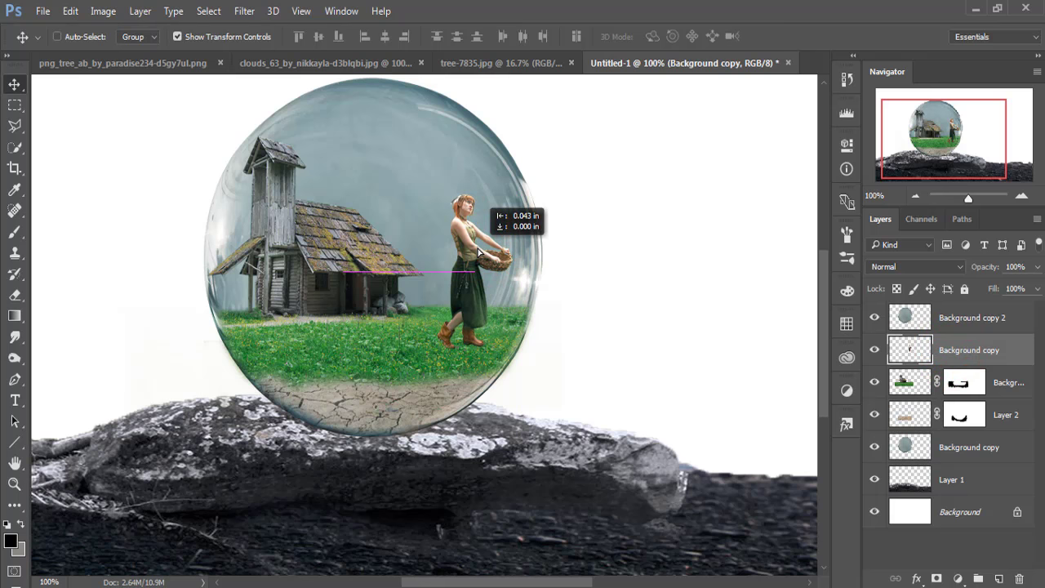
left_click_drag(480, 252, 480, 253)
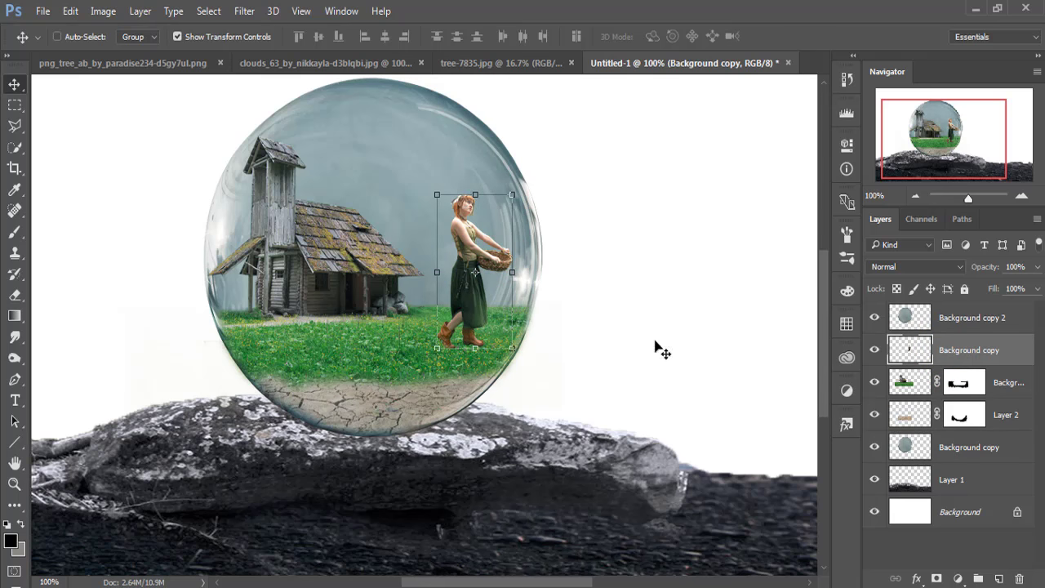
left_click(971, 353)
key("ctrl+minus")
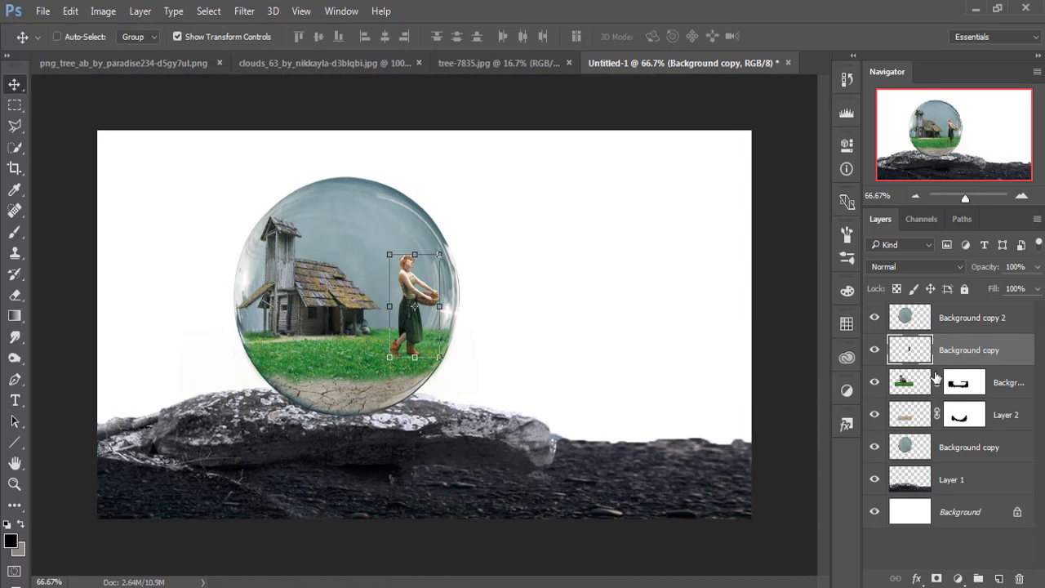
- Zoom in on the woman's boots, mask her layer, and choose the grass-blade brush
key("ctrl+plus")
key("ctrl+plus")
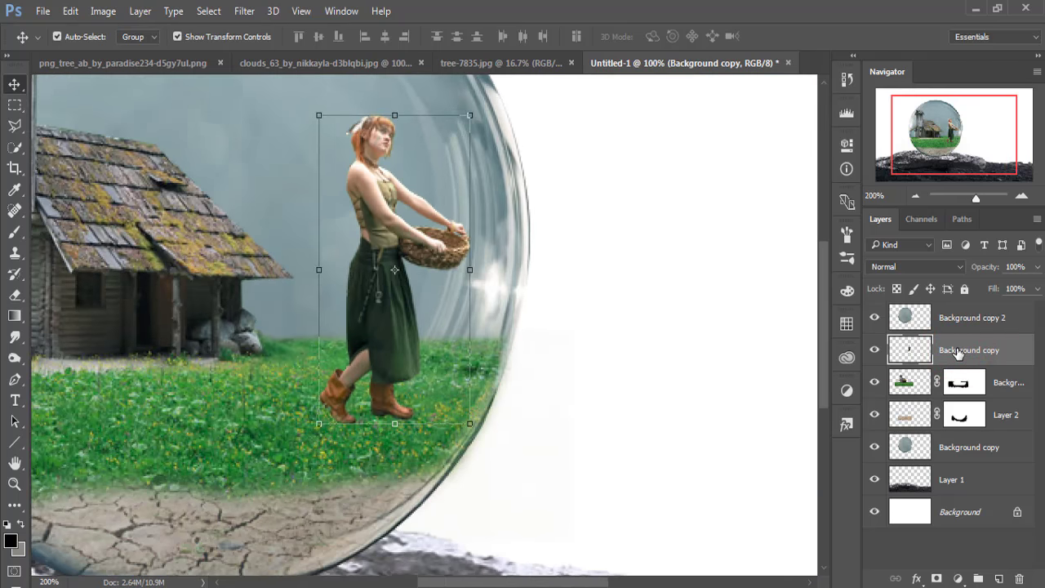
key("ctrl+plus")
left_click_drag(532, 433, 584, 310)
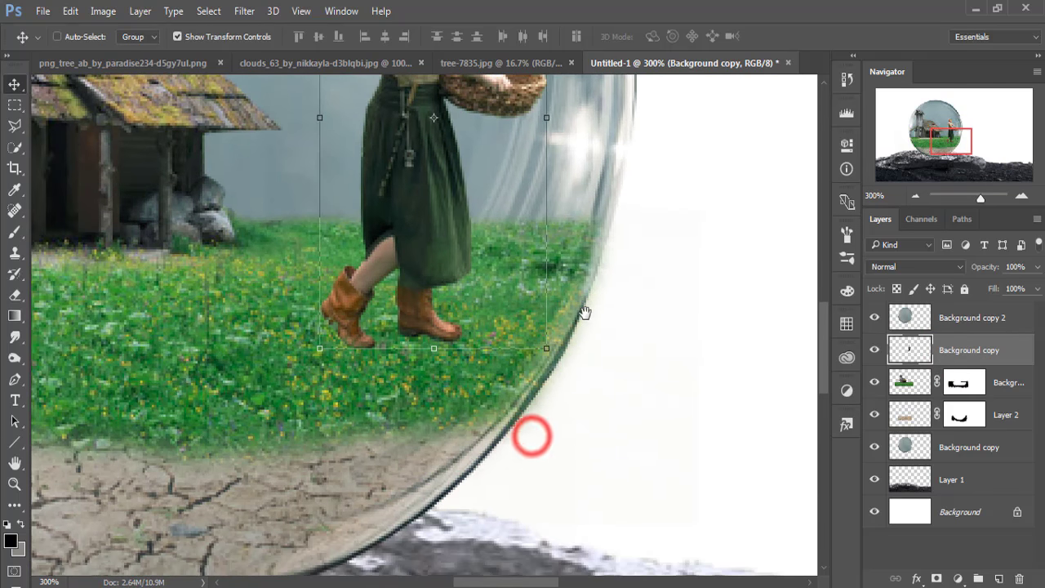
left_click(937, 578)
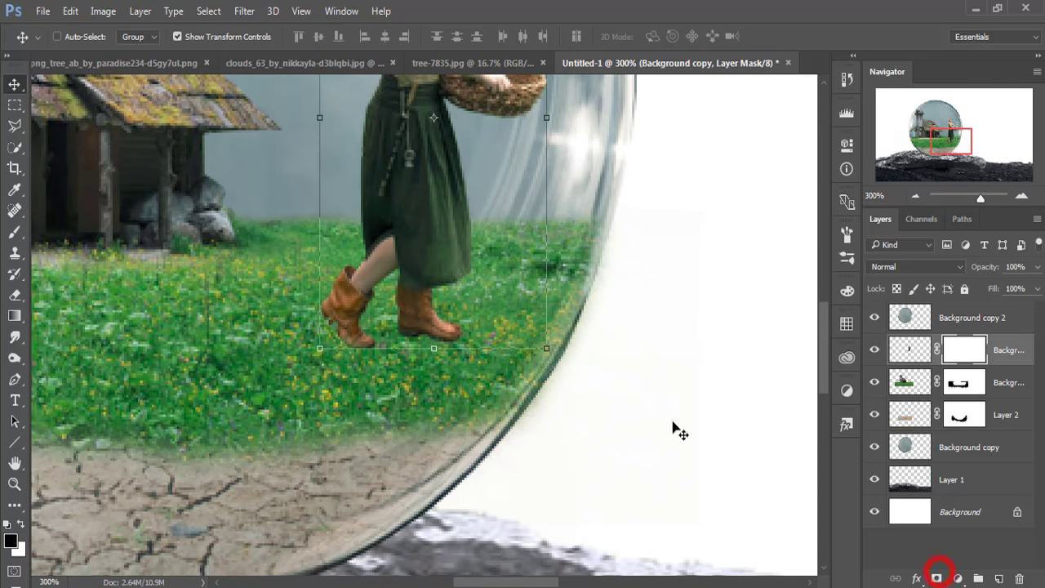
left_click(15, 232)
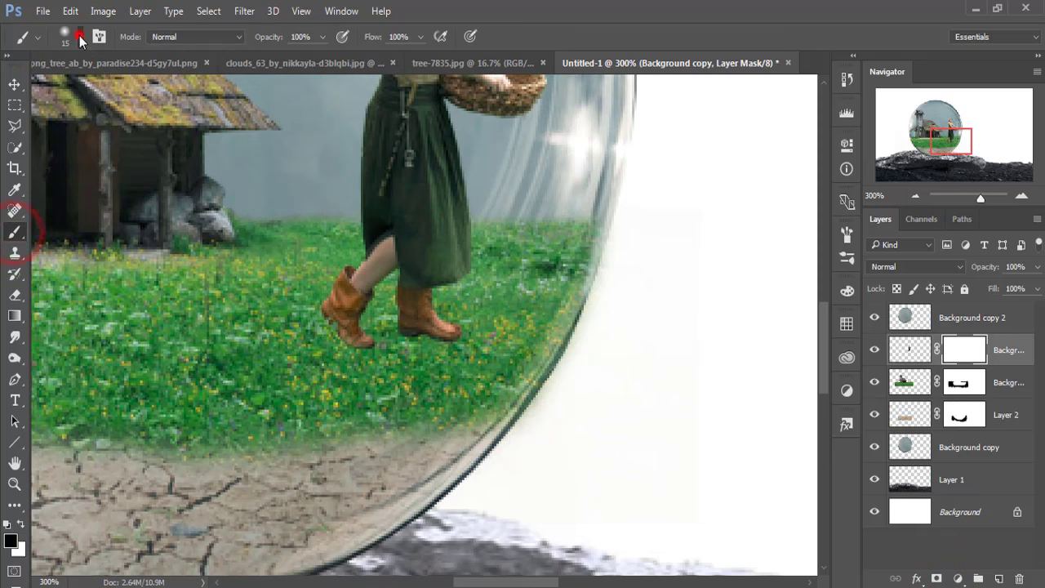
left_click(79, 35)
left_click(204, 269)
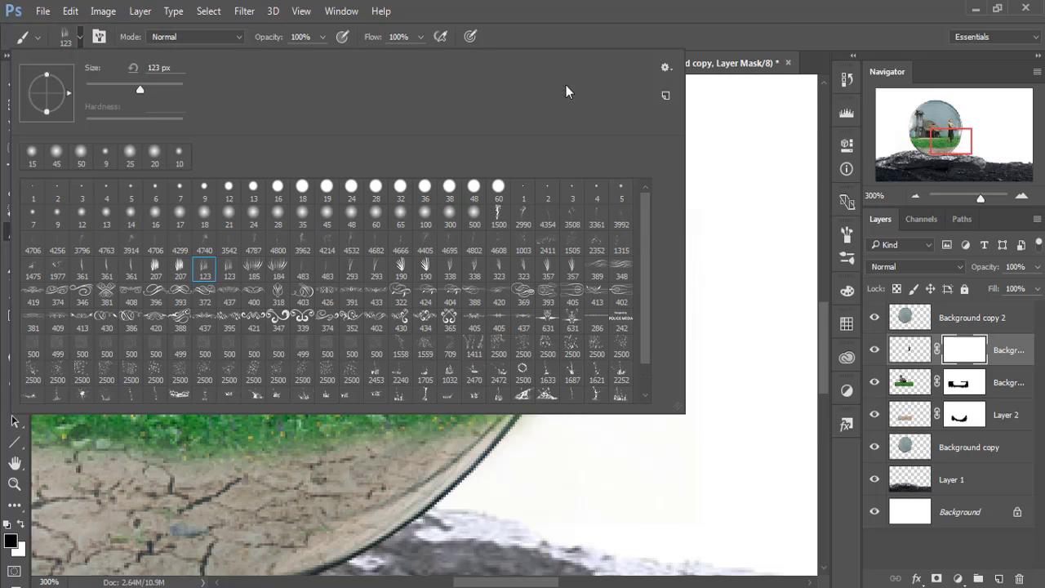
- Paint grass blades over the boots on the mask with a size 9 brush
left_click(654, 8)
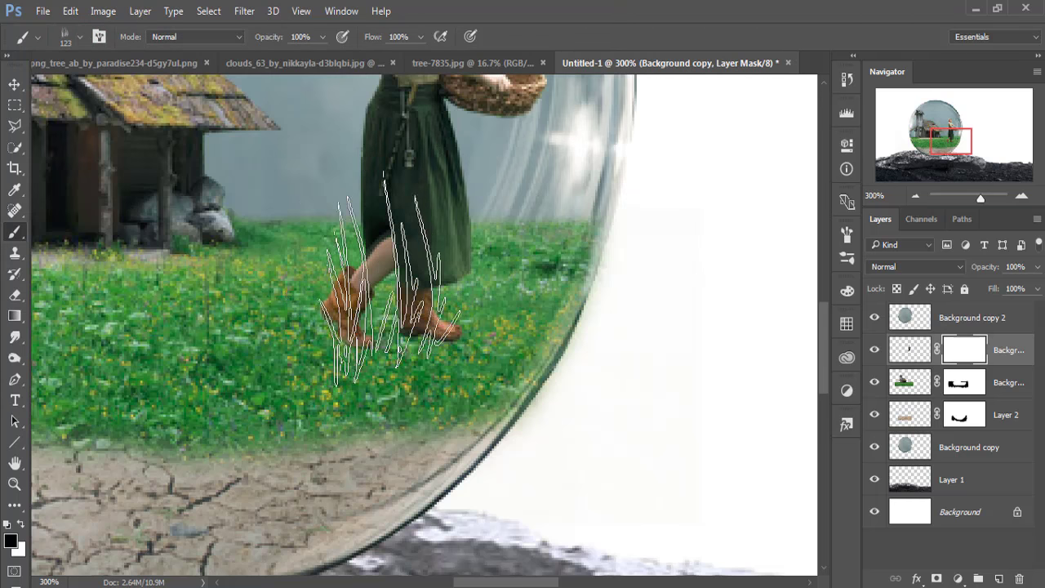
key("bracketleft")
key("bracketleft")
key("bracketleft")
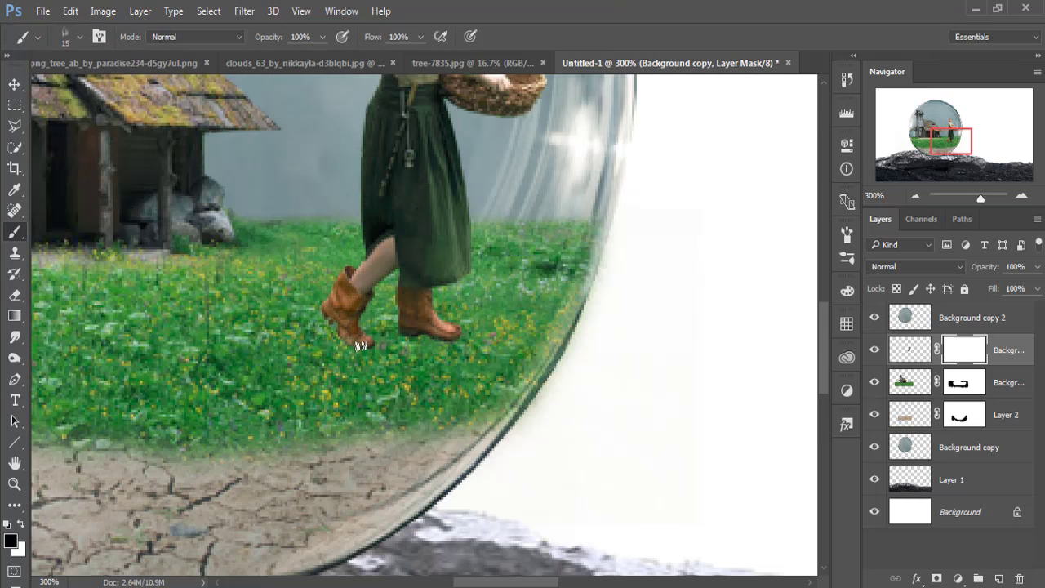
mouse_move(360, 349)
left_mouse_down()
mouse_move(357, 338)
mouse_move(350, 345)
mouse_move(361, 349)
mouse_move(437, 326)
mouse_move(415, 334)
mouse_move(415, 317)
mouse_move(412, 335)
left_mouse_up()
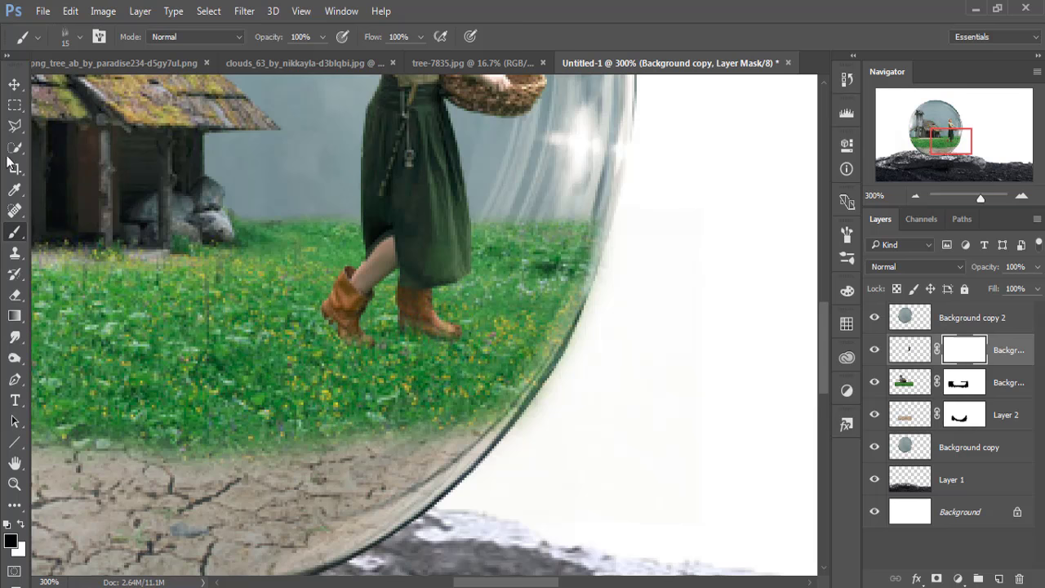
left_click(14, 85)
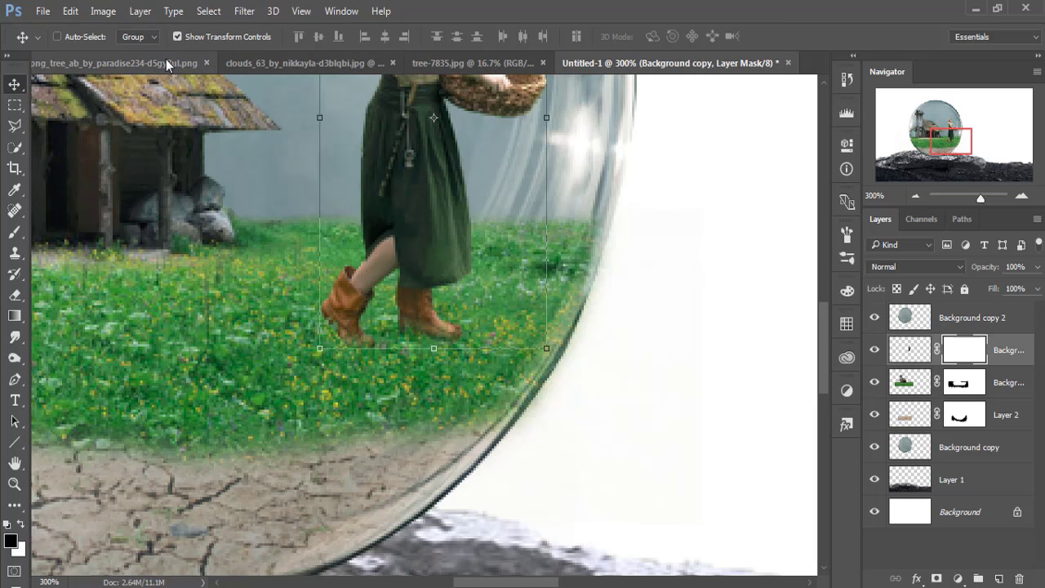
key("ctrl+minus")
key("ctrl+minus")
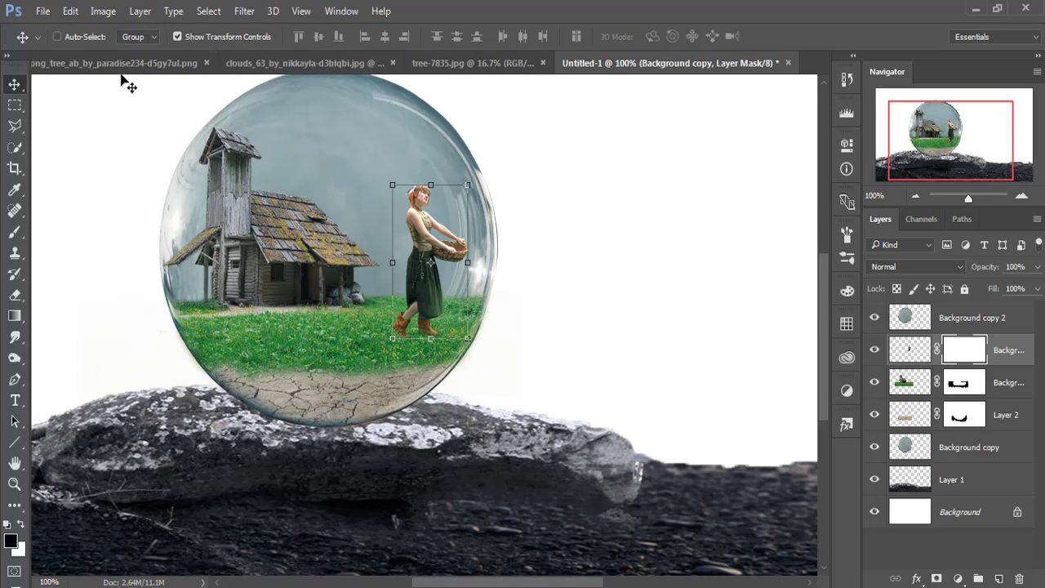
- Copy the tree from png_tree into the bubble composition
left_click(120, 66)
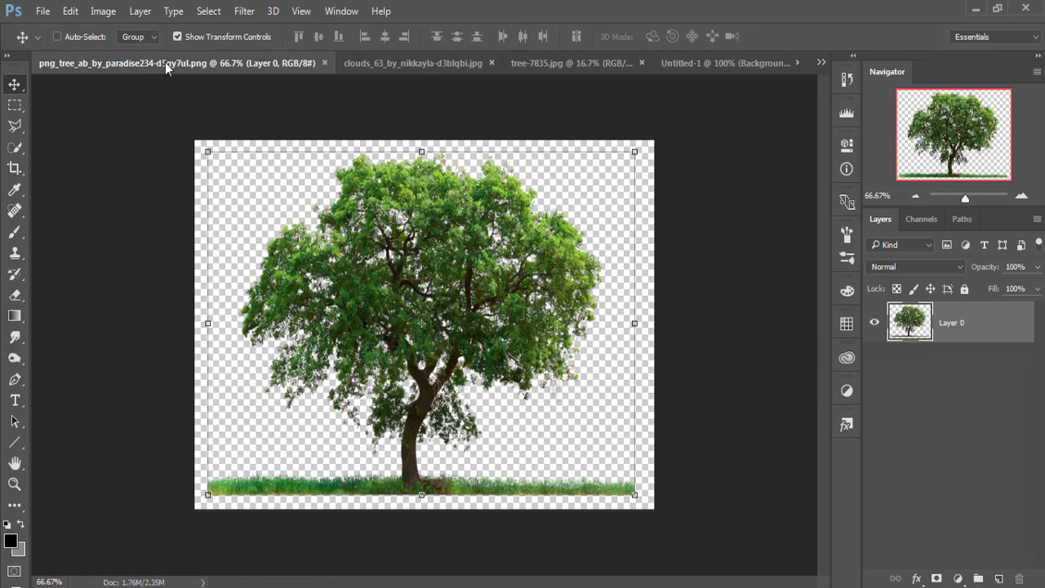
left_click_drag(163, 63, 169, 145)
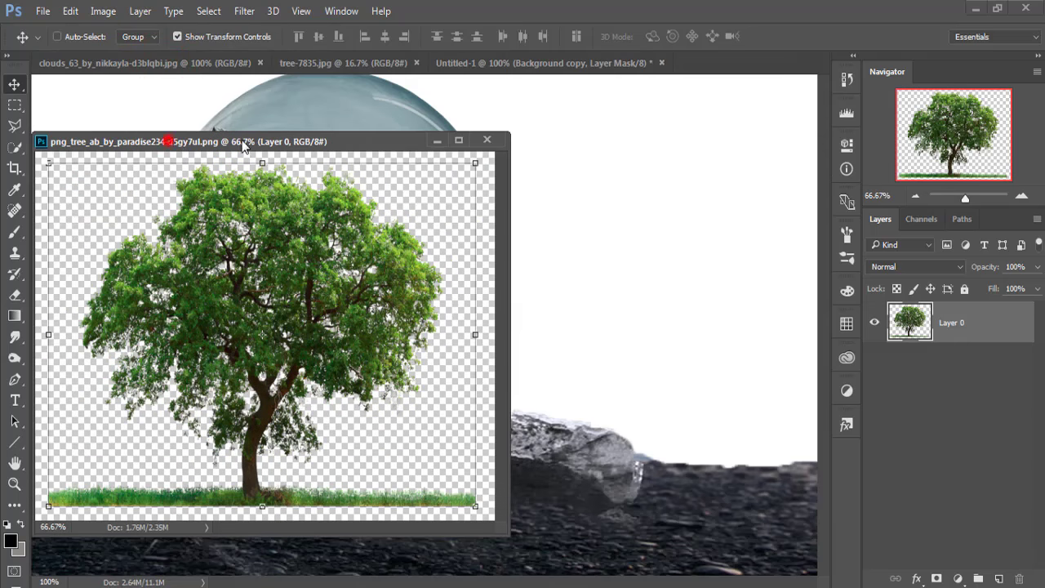
left_click_drag(242, 145, 733, 131)
left_click_drag(805, 256, 366, 222)
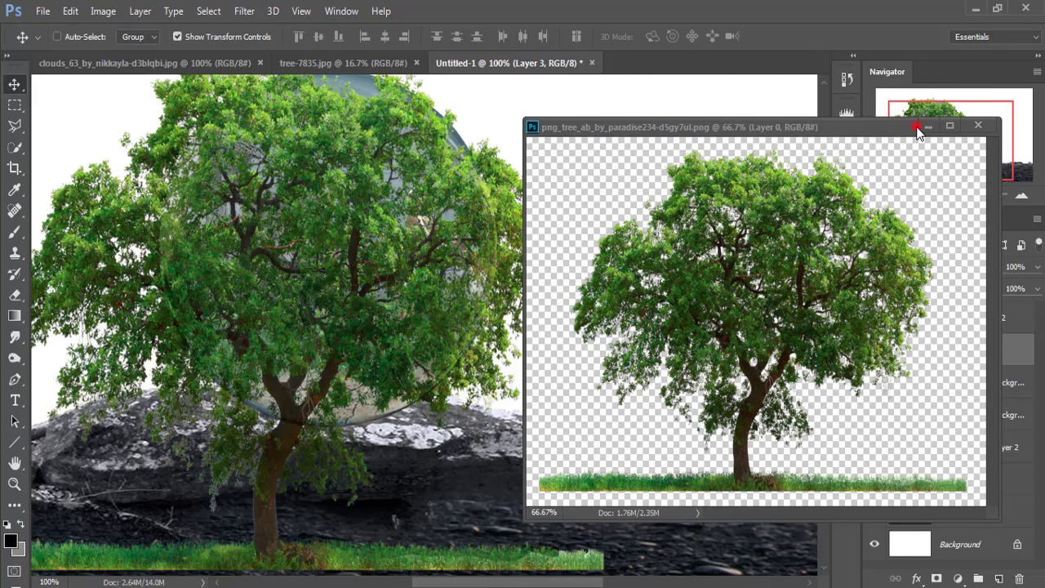
left_click(915, 130)
left_click(929, 127)
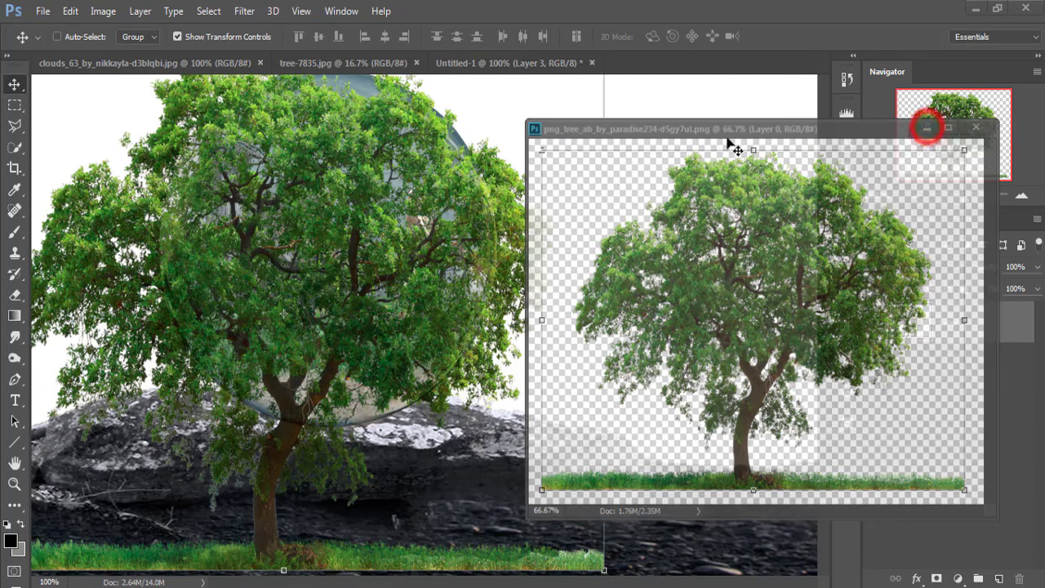
- Shrink the tree to about 29% and place it inside the bubble
left_click_drag(416, 144, 431, 255)
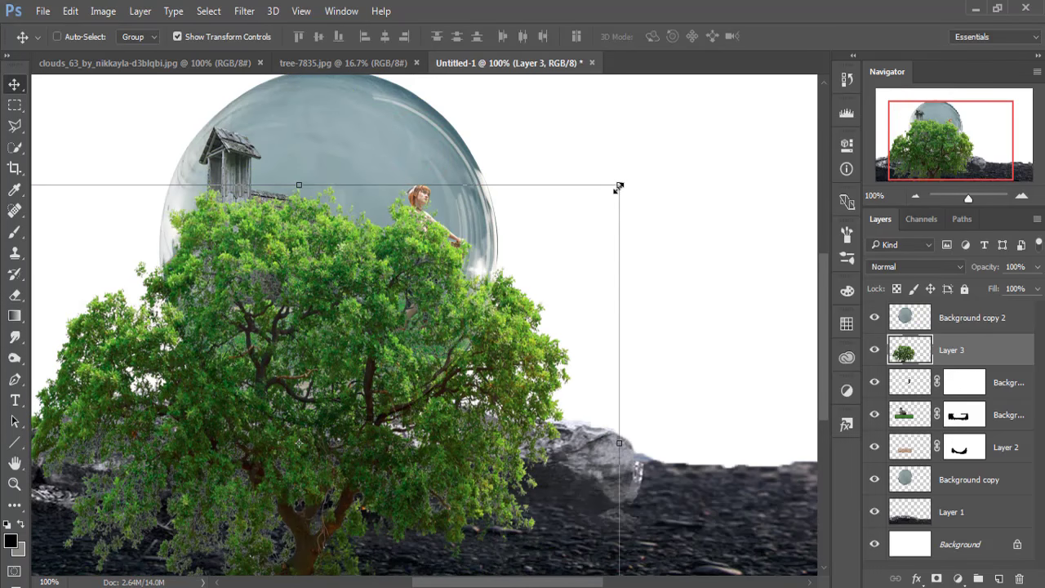
left_click_drag(618, 188, 380, 351)
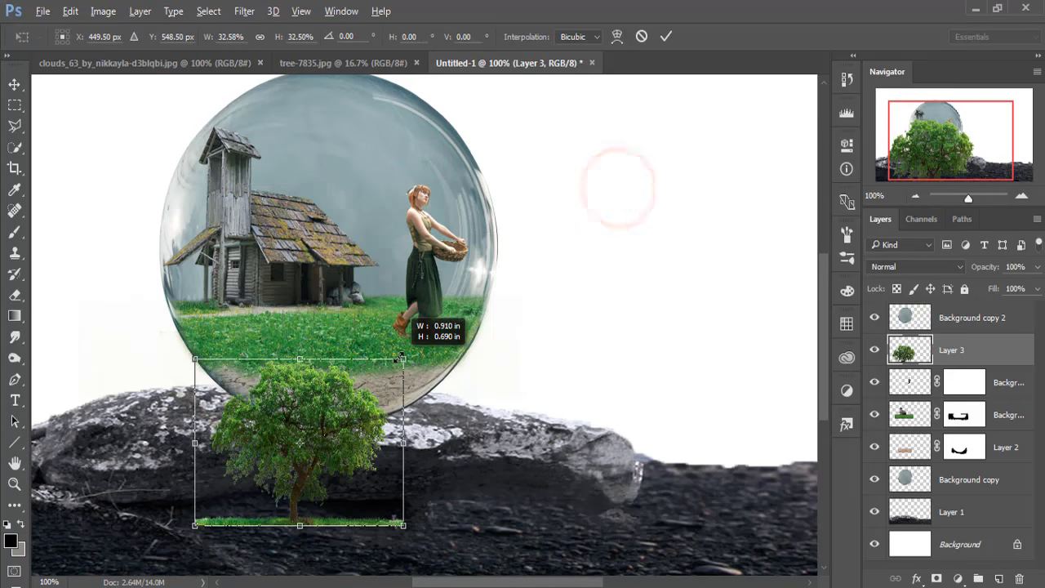
mouse_move(319, 399)
left_mouse_down()
mouse_move(331, 399)
mouse_move(393, 196)
left_mouse_up()
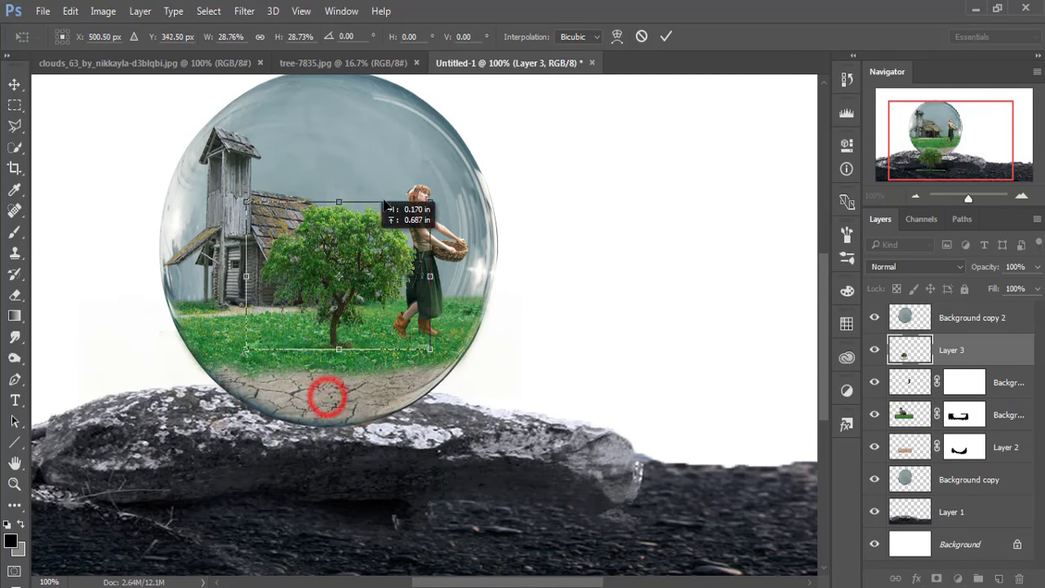
left_click(967, 350)
left_click(666, 36)
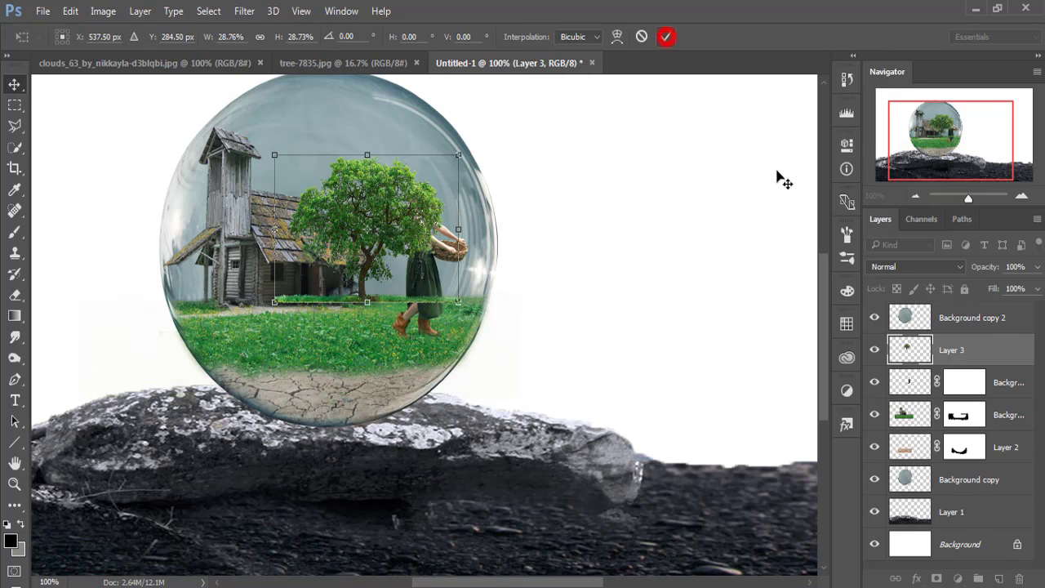
- Put Layer 3 beneath the house, set the tree to about 107.5%, between house and woman
left_click_drag(980, 347, 980, 417)
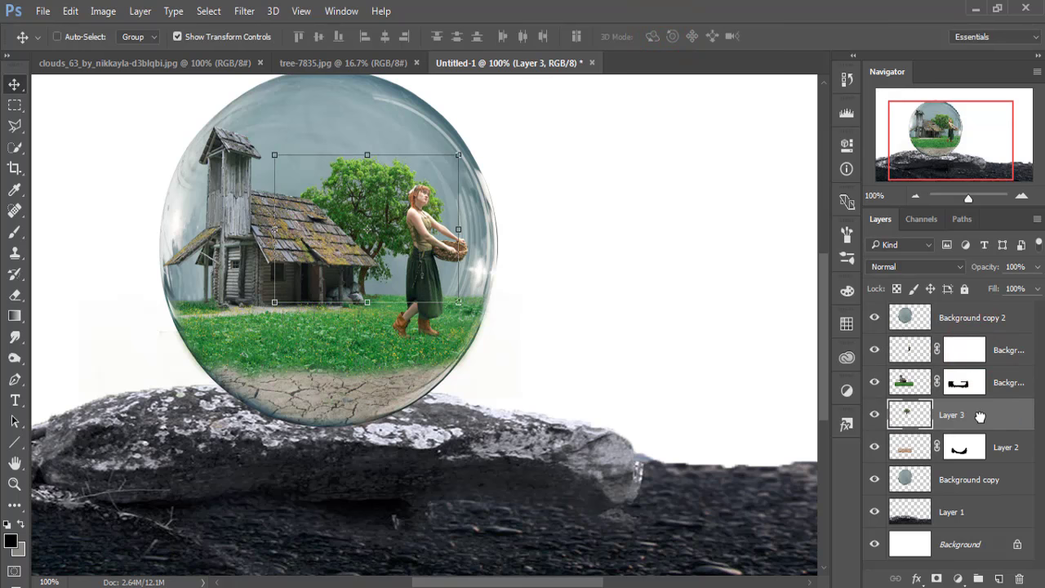
left_click_drag(406, 211, 381, 204)
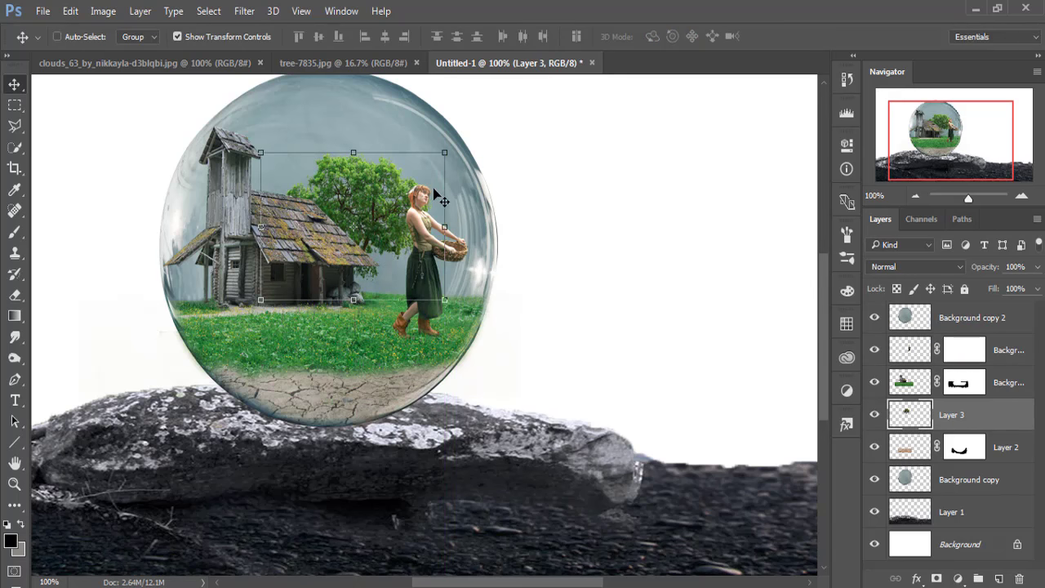
left_click_drag(446, 153, 452, 147)
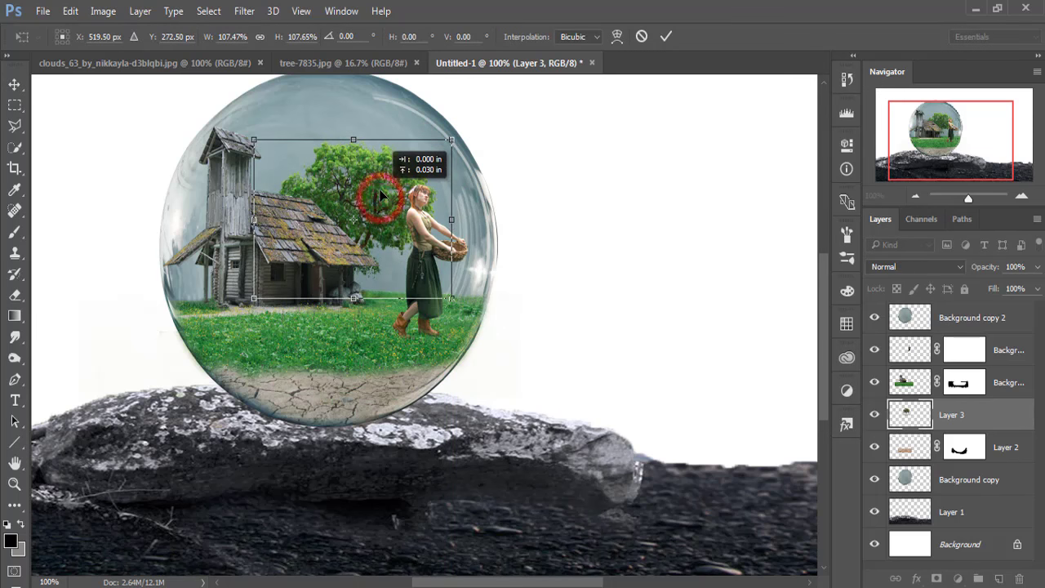
left_click_drag(380, 197, 380, 194)
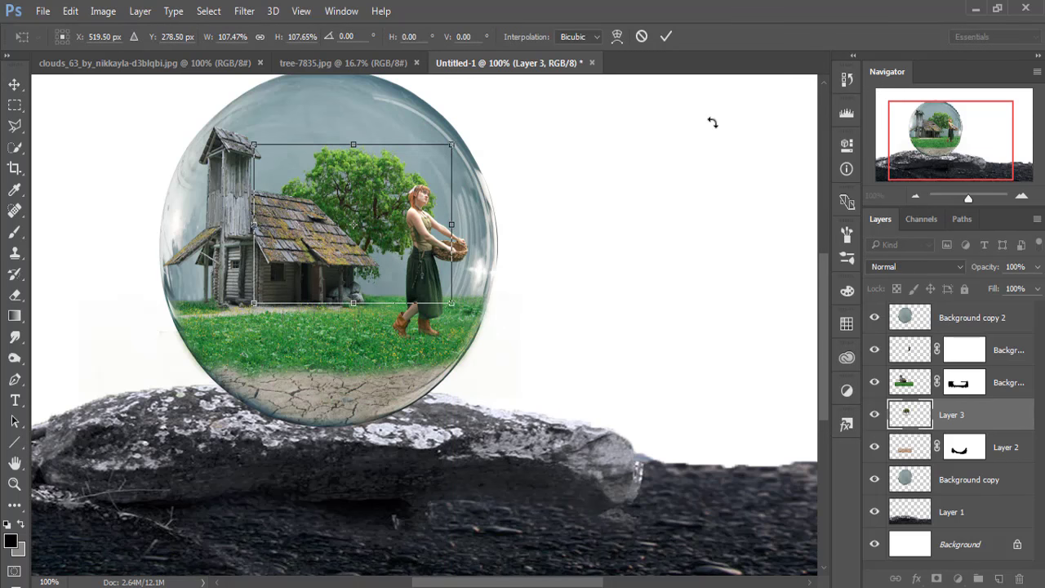
left_click(662, 41)
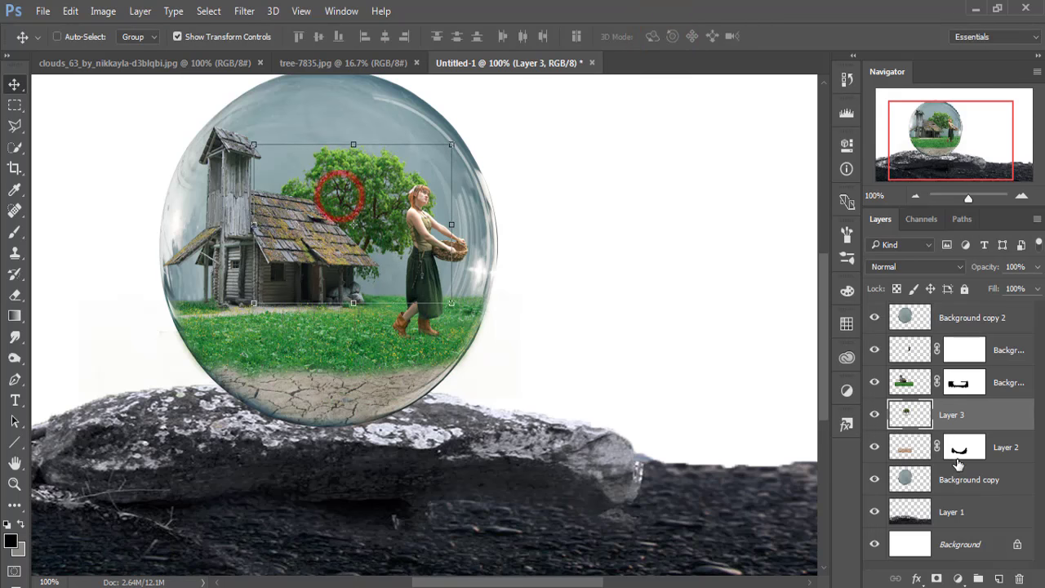
- Copy the stormy clouds image into the composition as a layer beneath the rock
left_click(162, 61)
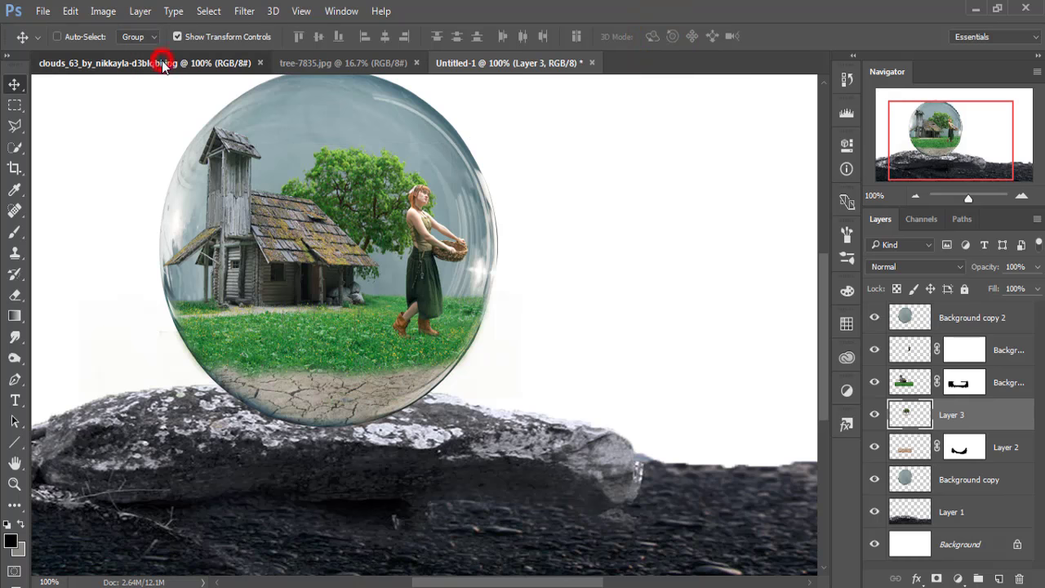
mouse_move(161, 61)
left_mouse_down()
mouse_move(171, 151)
mouse_move(625, 163)
left_mouse_up()
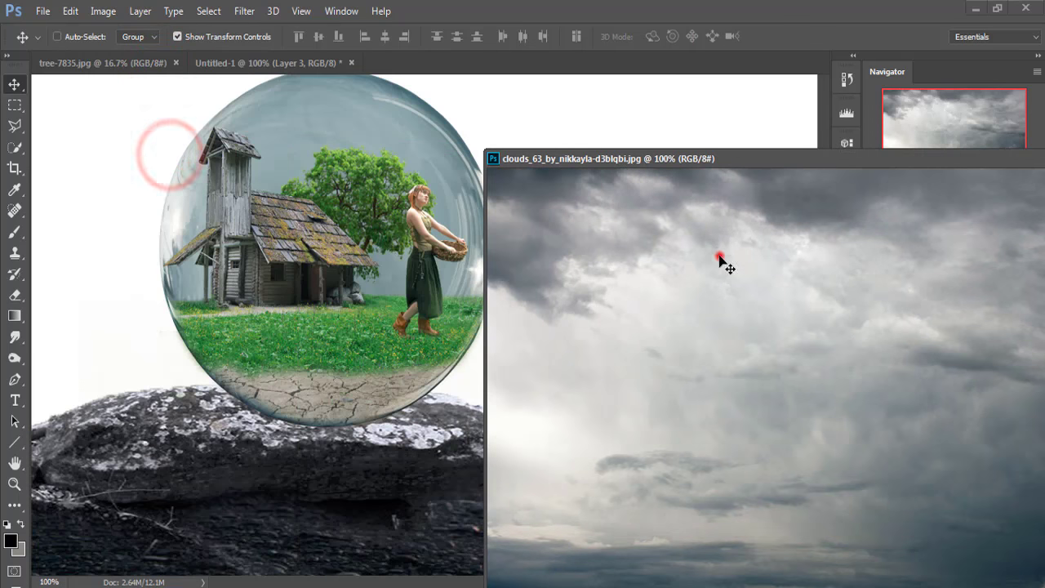
left_click_drag(719, 256, 129, 184)
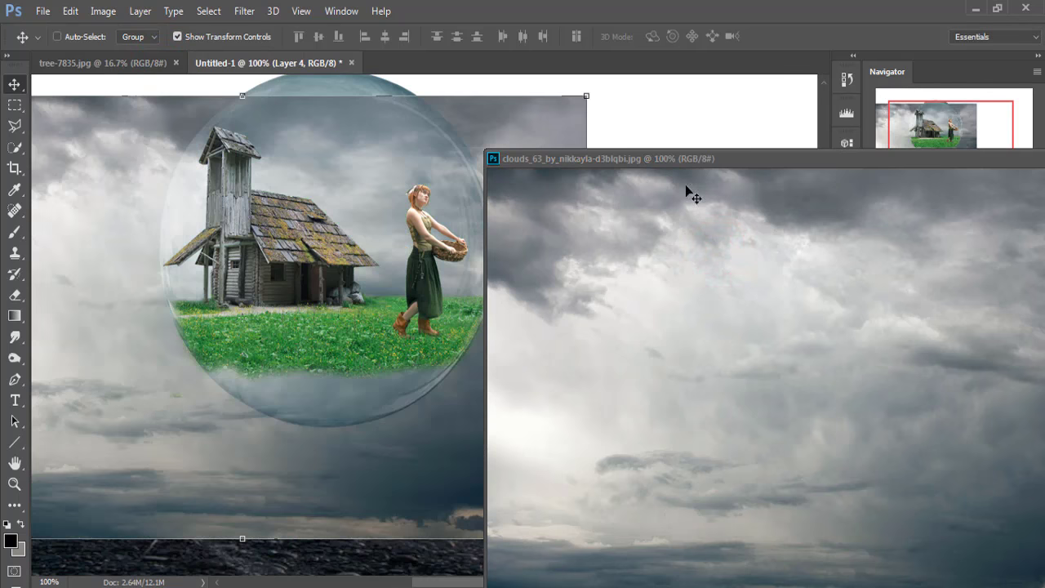
left_click_drag(1027, 169, 905, 184)
left_click(904, 179)
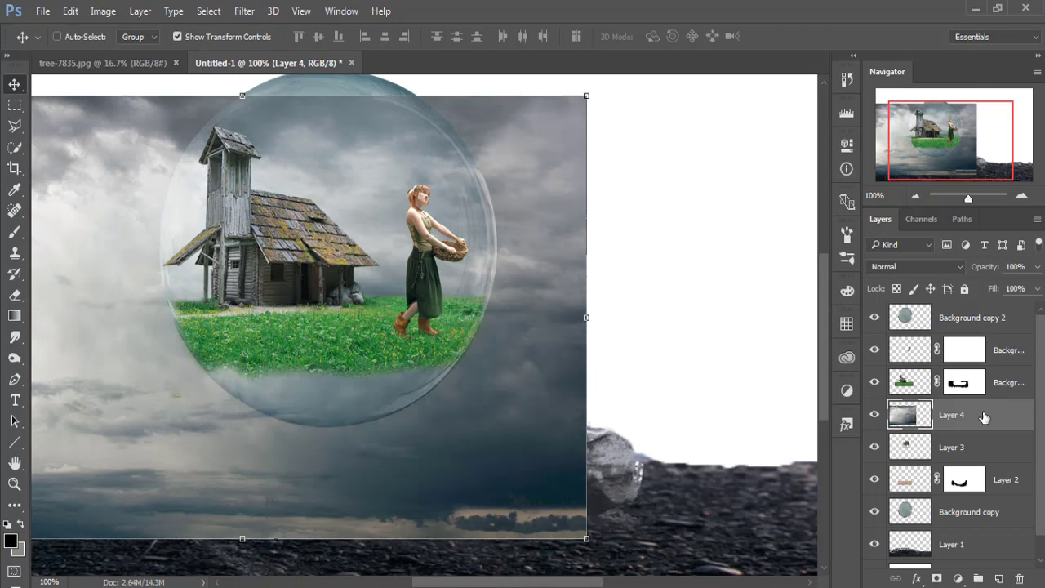
left_click_drag(984, 418, 991, 545)
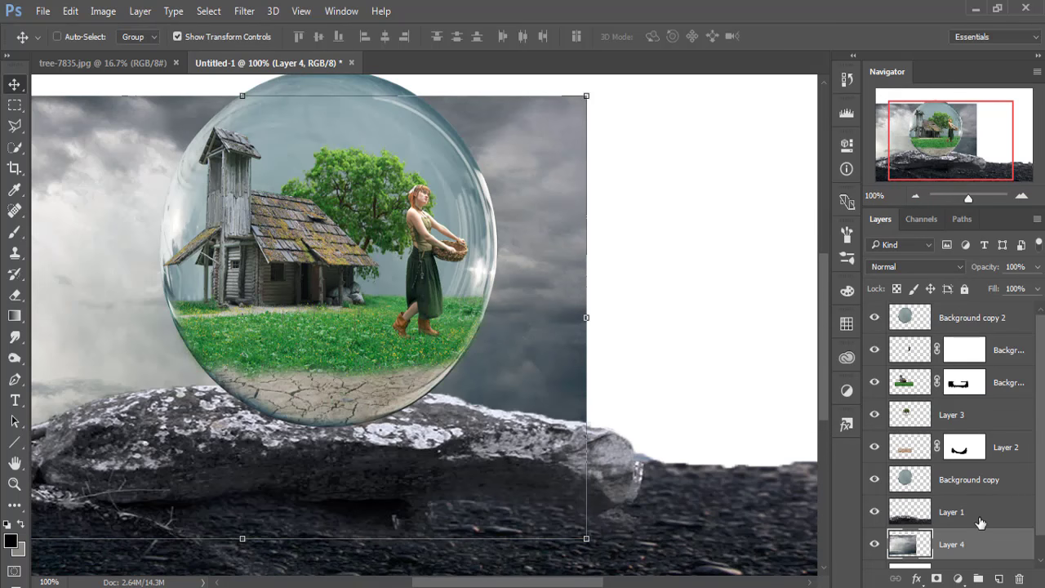
key("ctrl+minus")
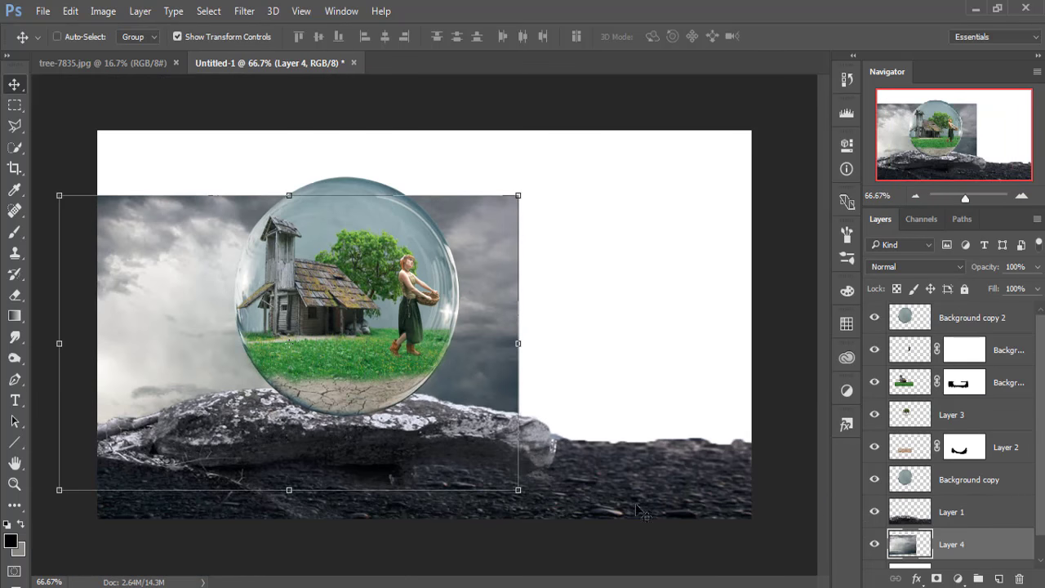
- Flip the sky horizontally and stretch it to the canvas edges, about 142% × 146%
left_click(67, 16)
mouse_move(122, 324)
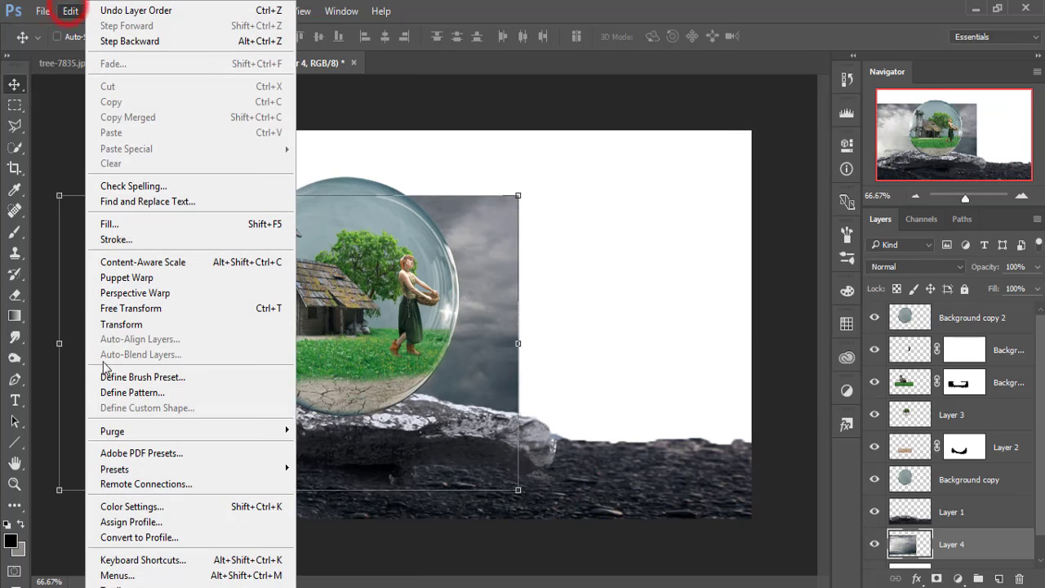
left_click(361, 499)
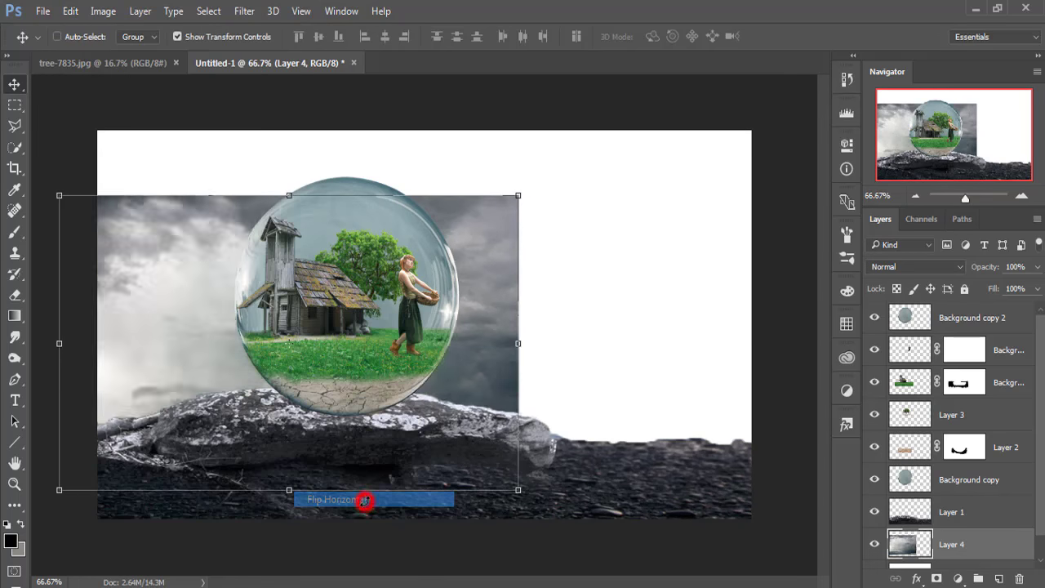
mouse_move(198, 302)
left_mouse_down()
mouse_move(241, 240)
mouse_move(228, 240)
left_mouse_up()
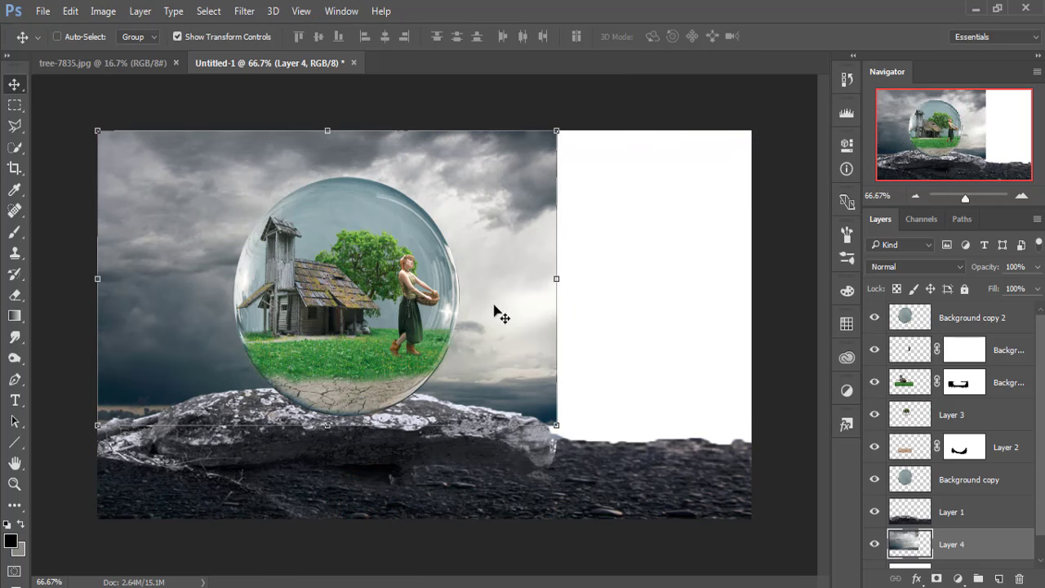
mouse_move(556, 132)
left_mouse_down()
mouse_move(757, 123)
mouse_move(754, 51)
left_mouse_up()
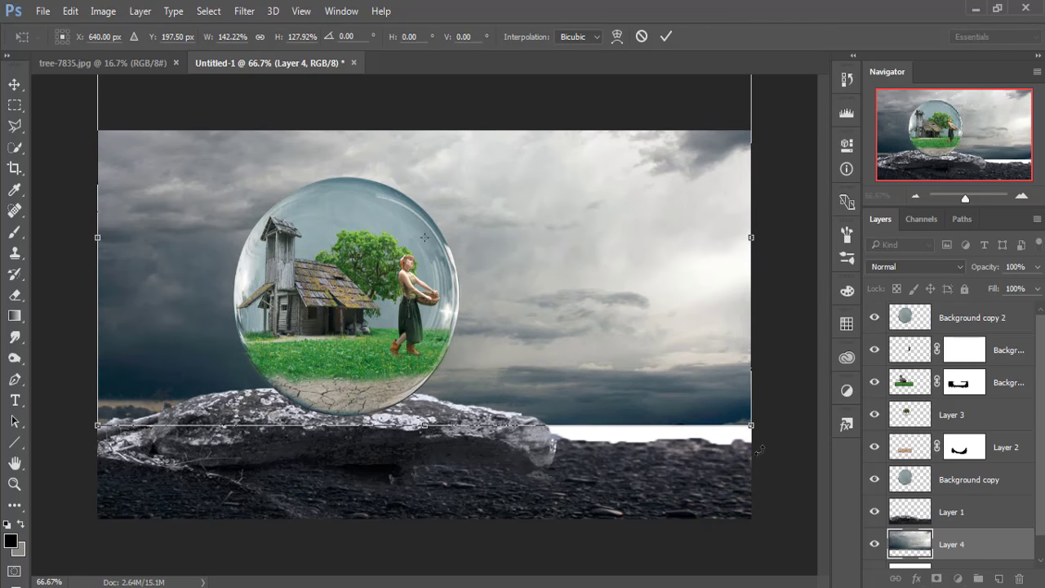
left_click_drag(750, 424, 754, 479)
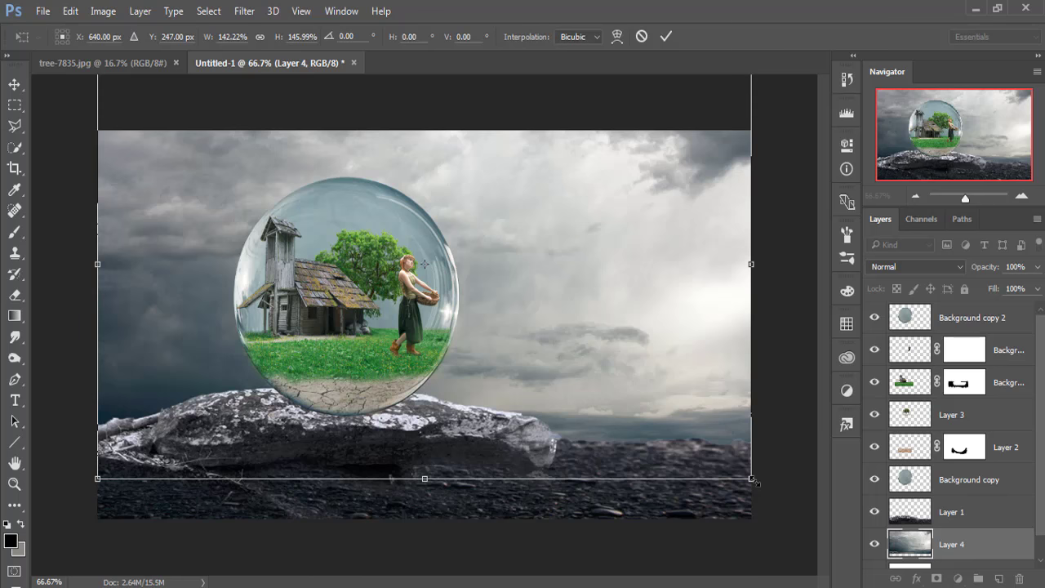
left_click(752, 479)
left_click(666, 36)
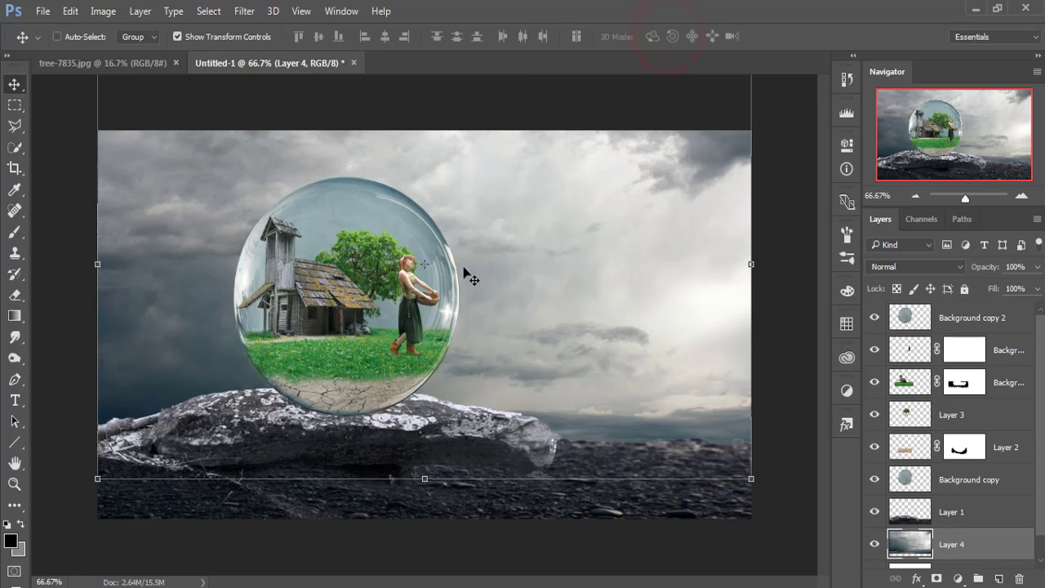
- Duplicate the Background copy bubble layer as Background copy 3
left_click(983, 320)
left_click(990, 480)
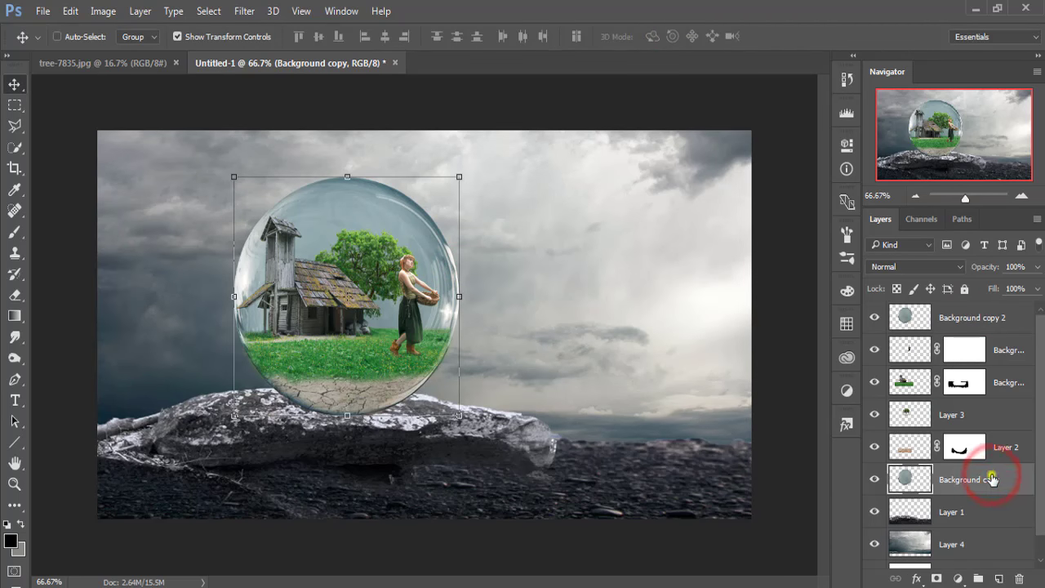
right_click(990, 480)
left_click(722, 158)
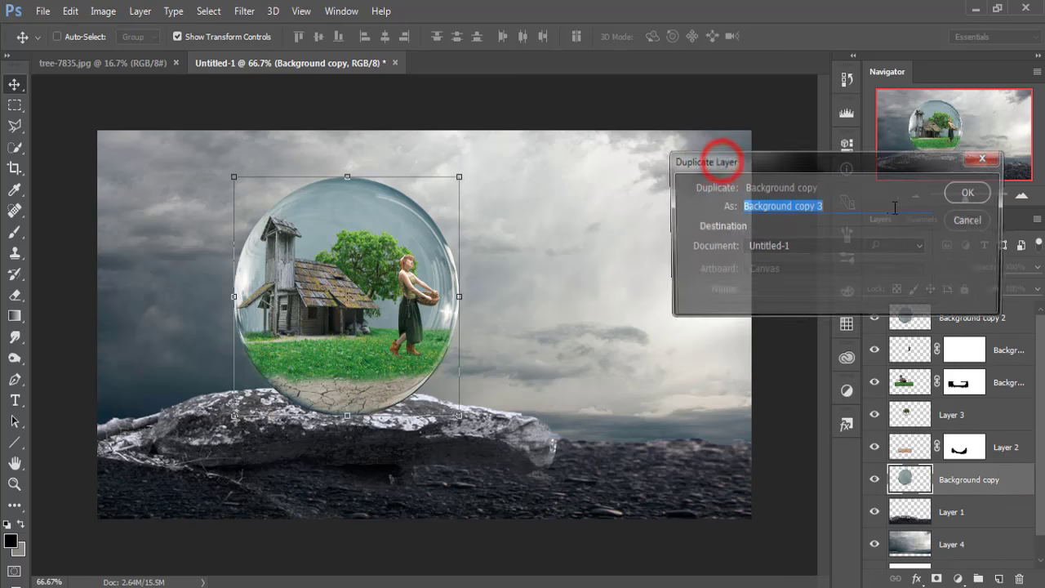
left_click(968, 193)
- Flip the original bubble upside down beneath the sphere at about −69.6% height
left_click(956, 512)
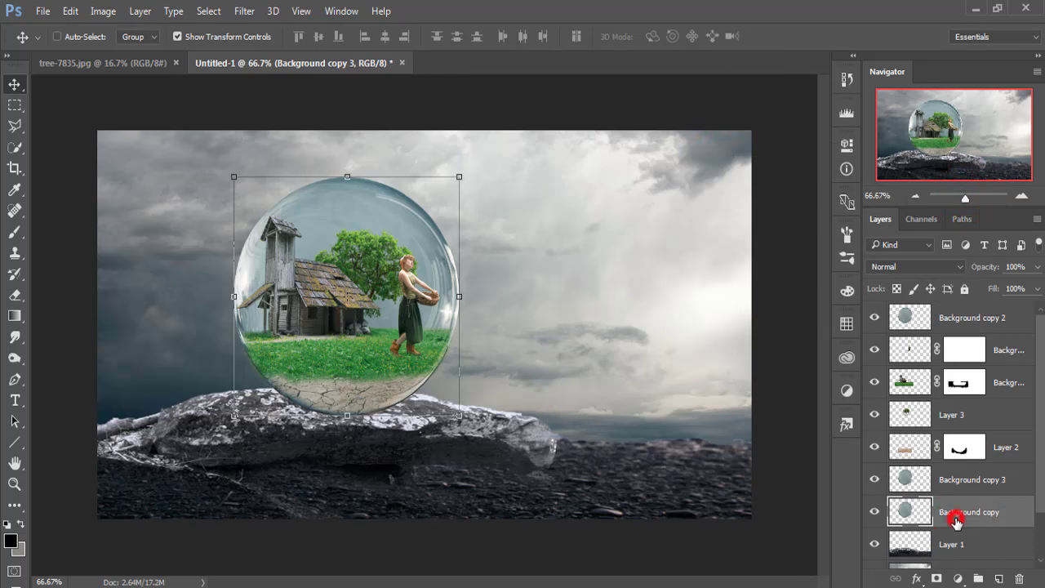
left_click(347, 176)
left_click_drag(347, 176, 347, 576)
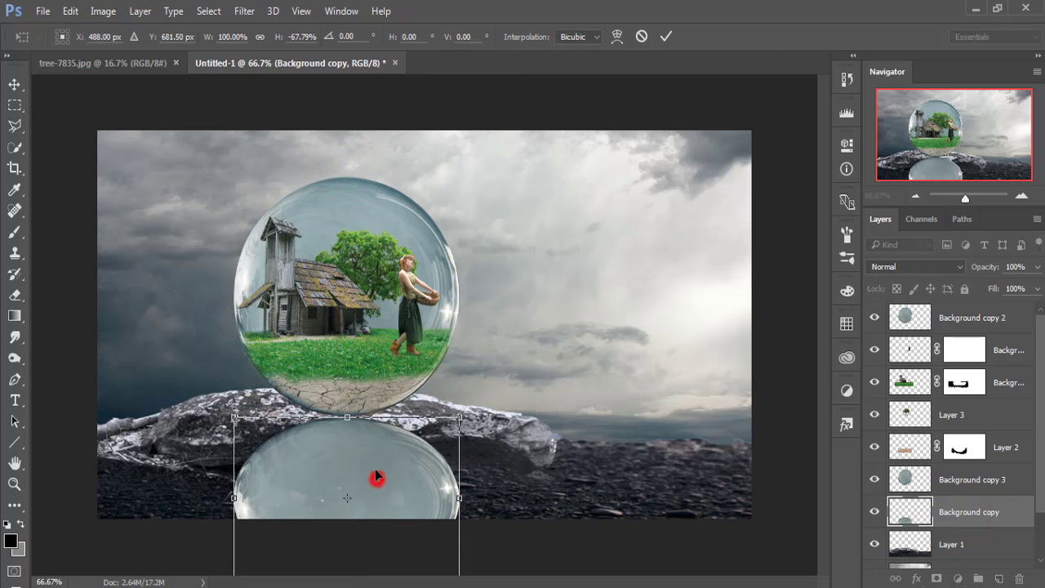
left_click_drag(384, 476, 372, 471)
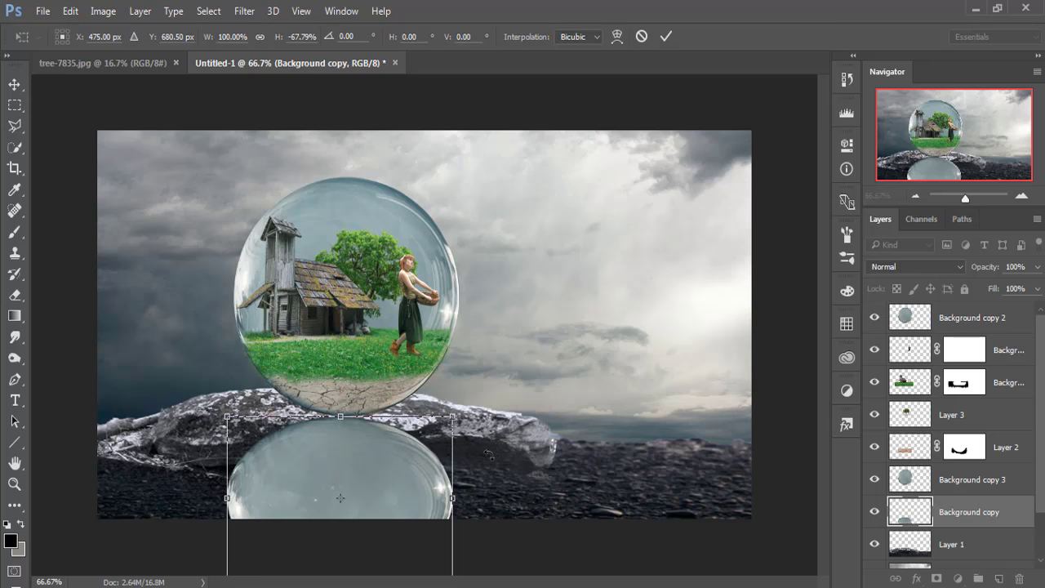
key("ctrl+minus")
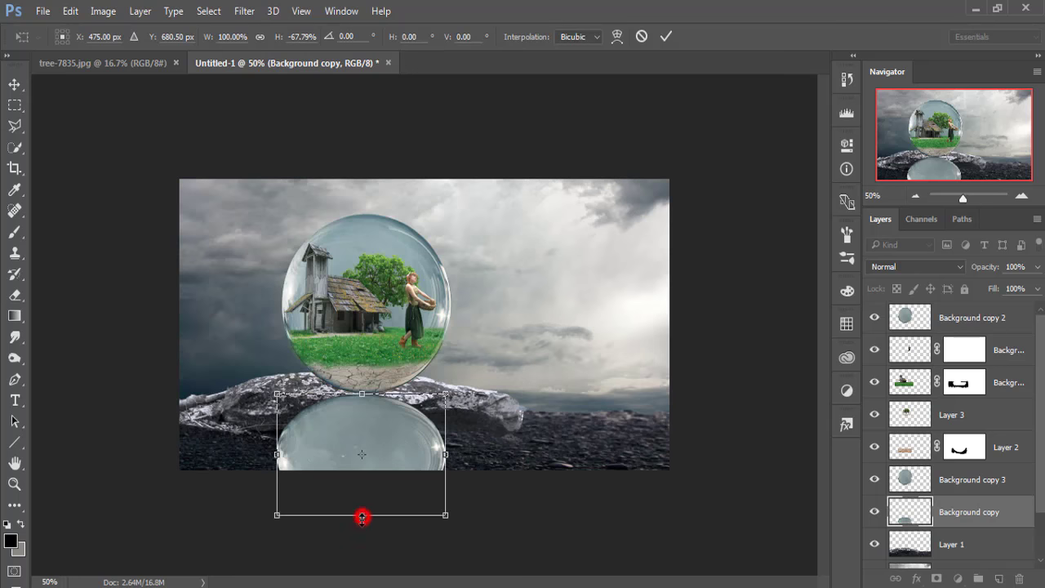
left_click_drag(362, 517, 361, 520)
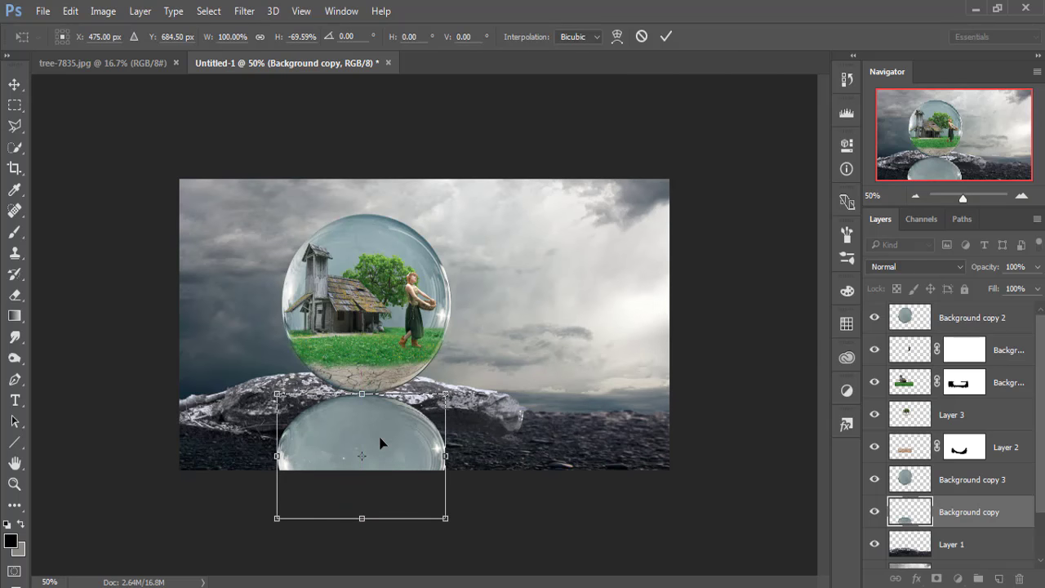
key("Up")
key("Up")
key("Up")
key("Up")
key("Up")
key("Up")
key("Up")
key("Up")
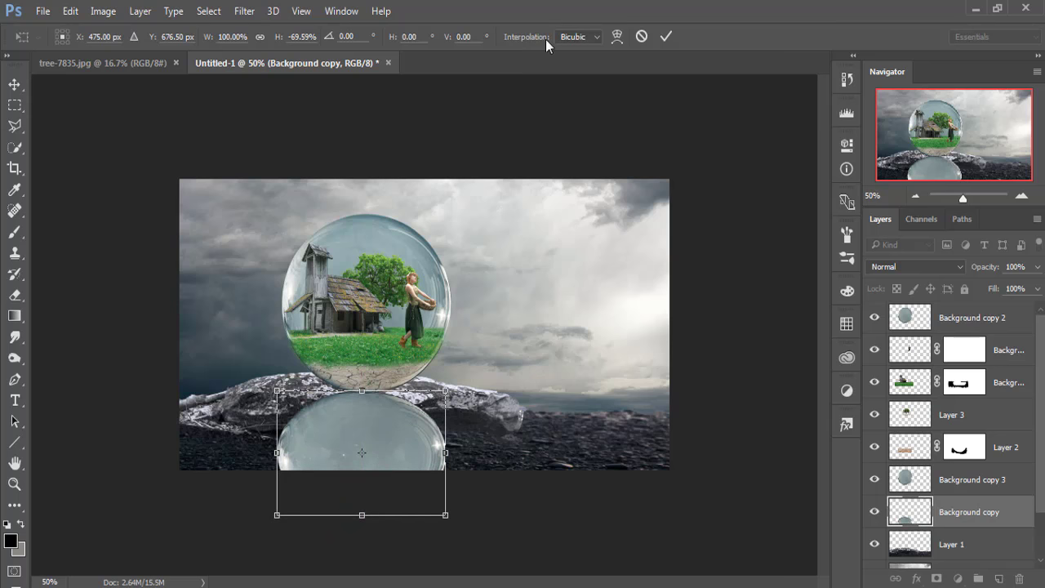
left_click(664, 37)
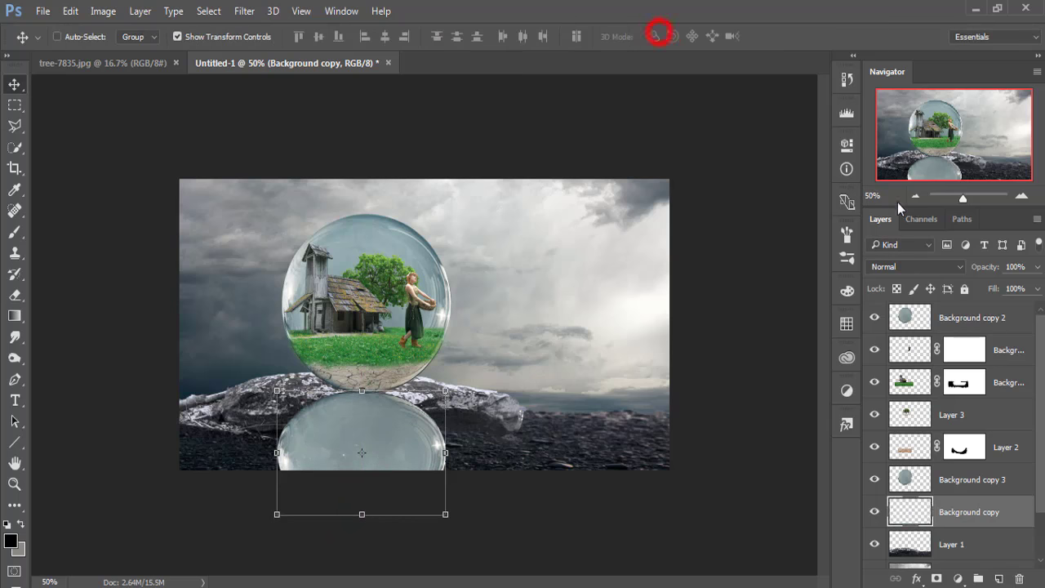
- Lower the reflection's opacity, add a layer mask, and pick a large soft round brush
left_click(1038, 268)
left_click_drag(1011, 287, 995, 286)
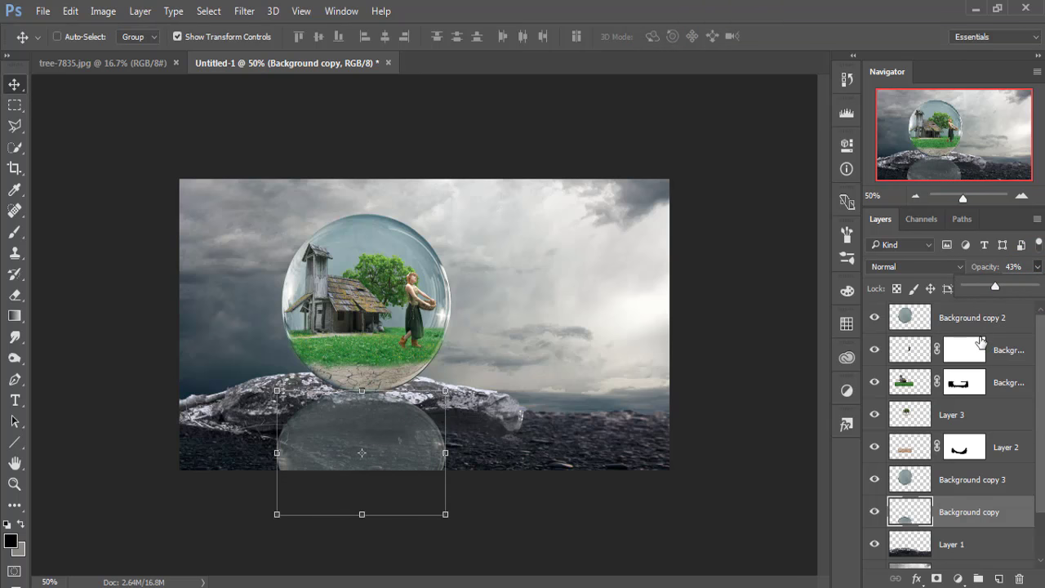
left_click(937, 578)
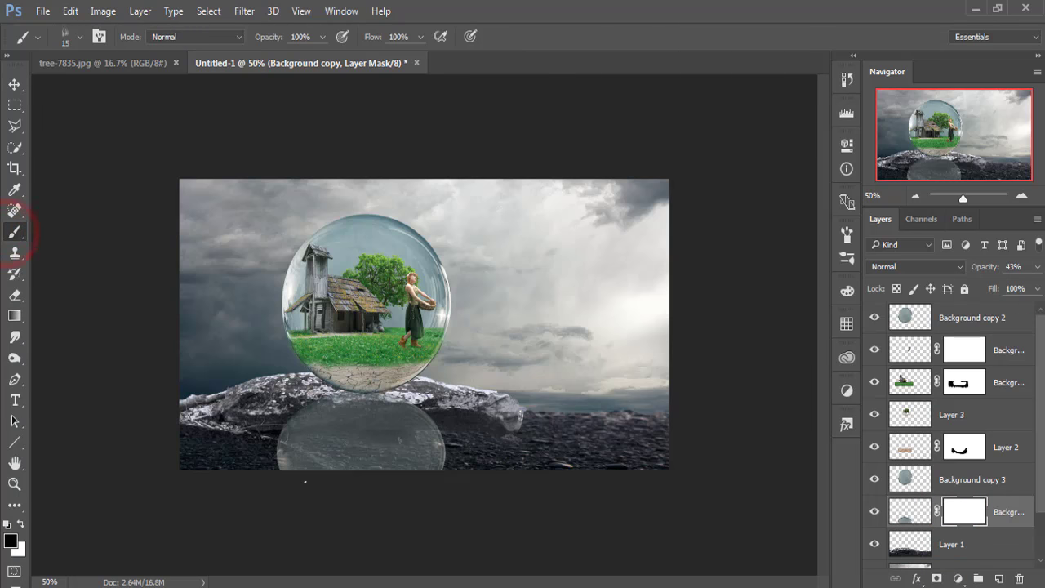
key("bracketright")
key("bracketright")
key("bracketright")
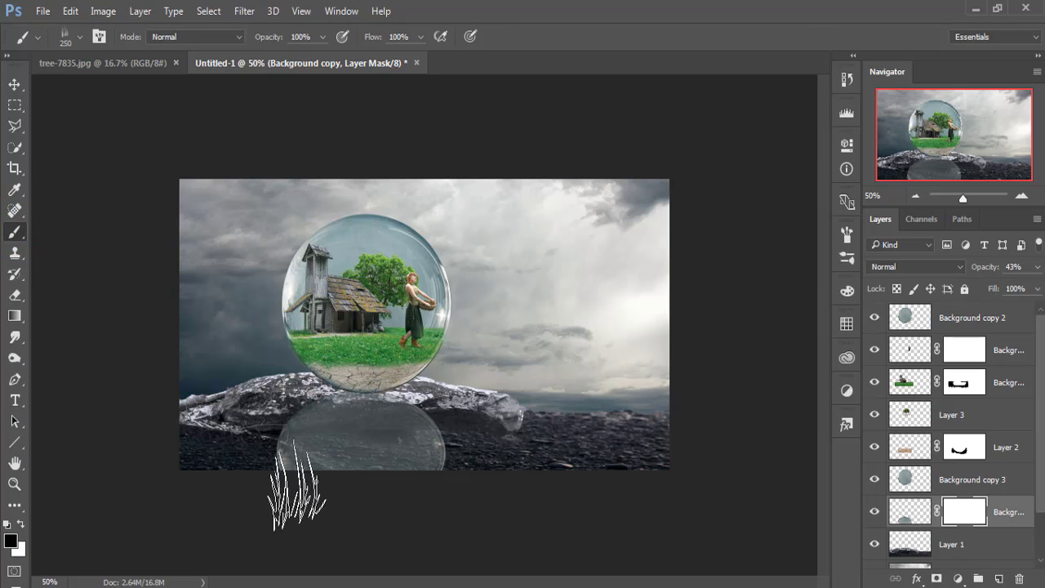
right_click(103, 84)
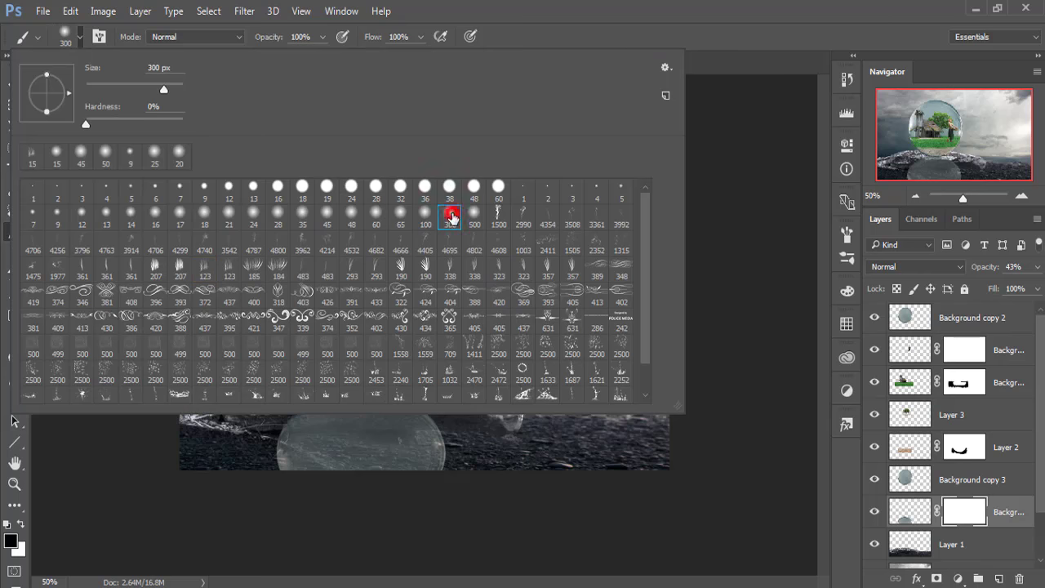
left_click(638, 7)
- Paint black on the mask to fade out the reflection's lower part
left_click(457, 500)
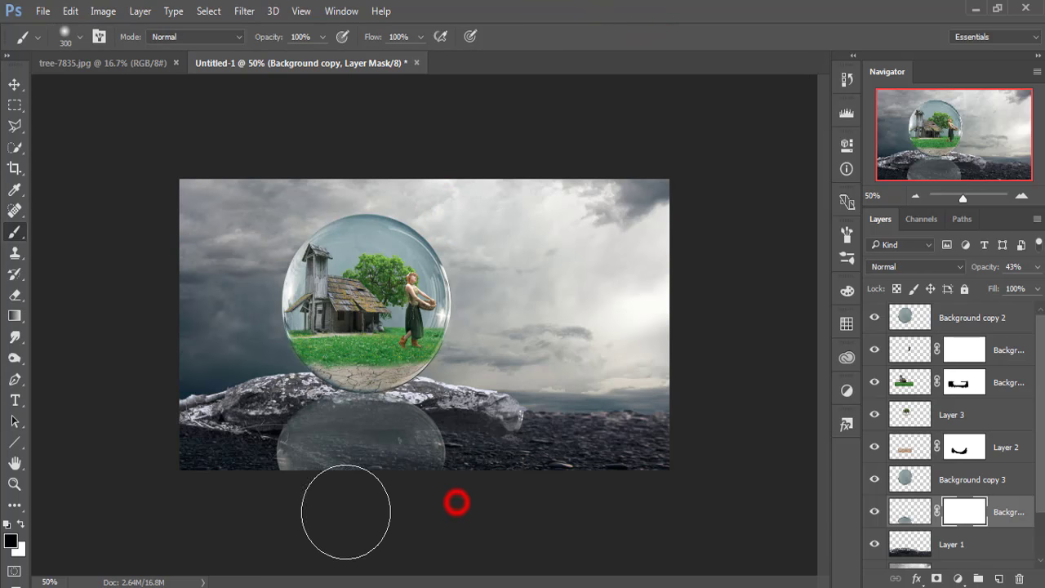
left_click_drag(432, 485, 221, 508)
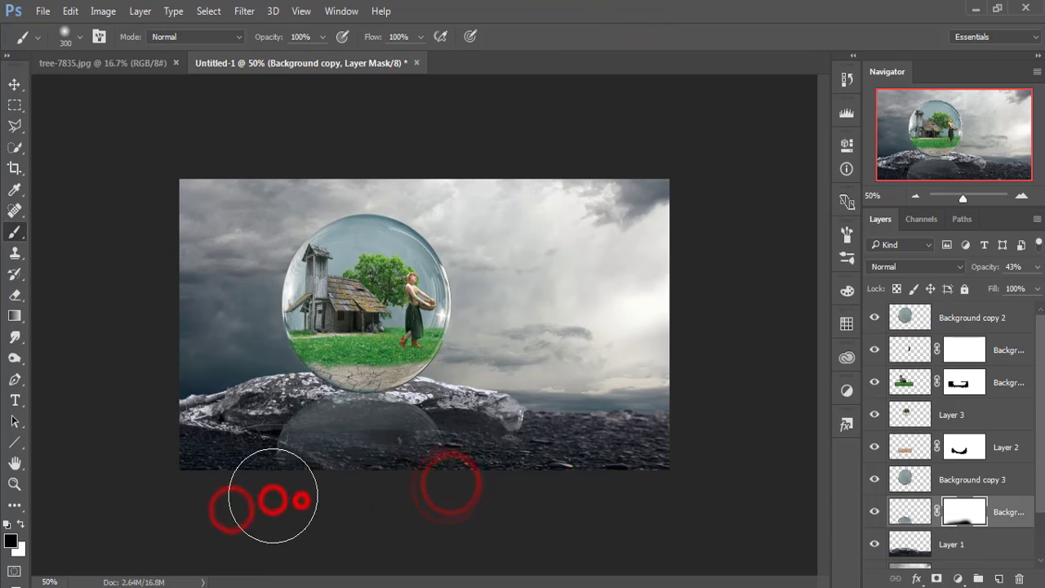
mouse_move(303, 487)
left_mouse_down()
mouse_move(450, 496)
mouse_move(240, 480)
mouse_move(433, 494)
left_mouse_up()
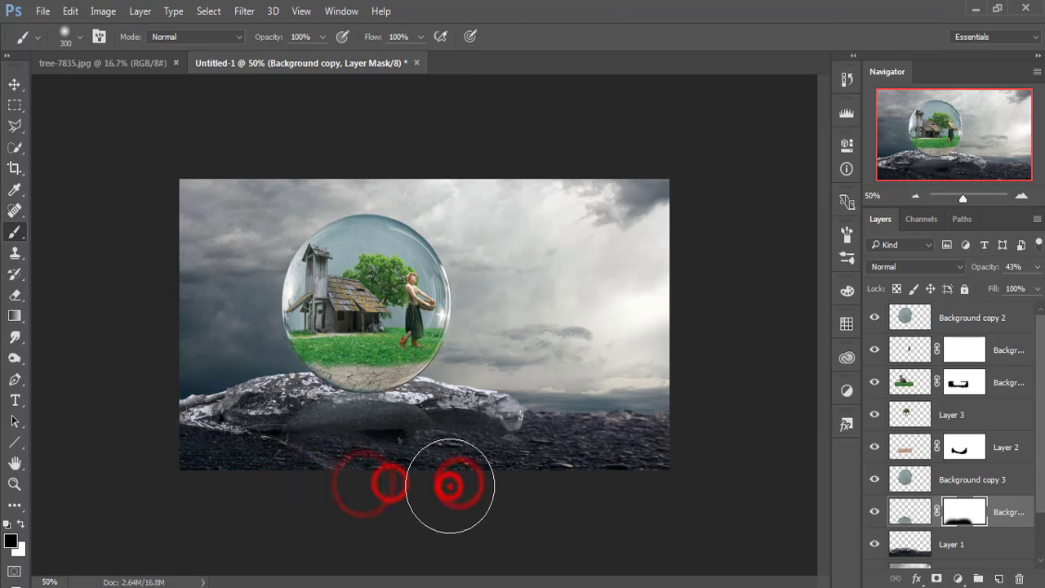
- Set the reflection layer's opacity to 87%
left_click(967, 321)
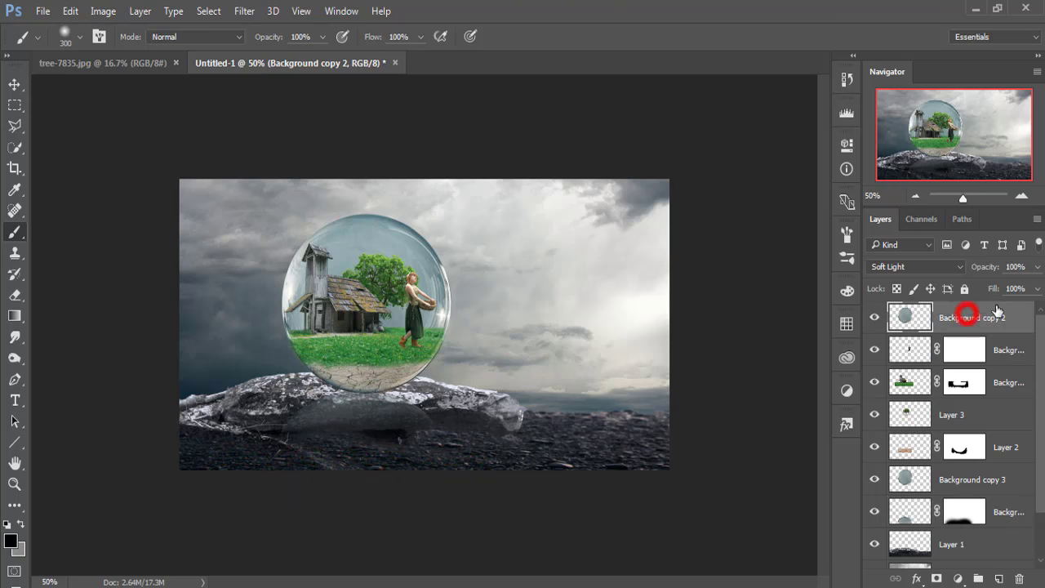
left_click(1037, 266)
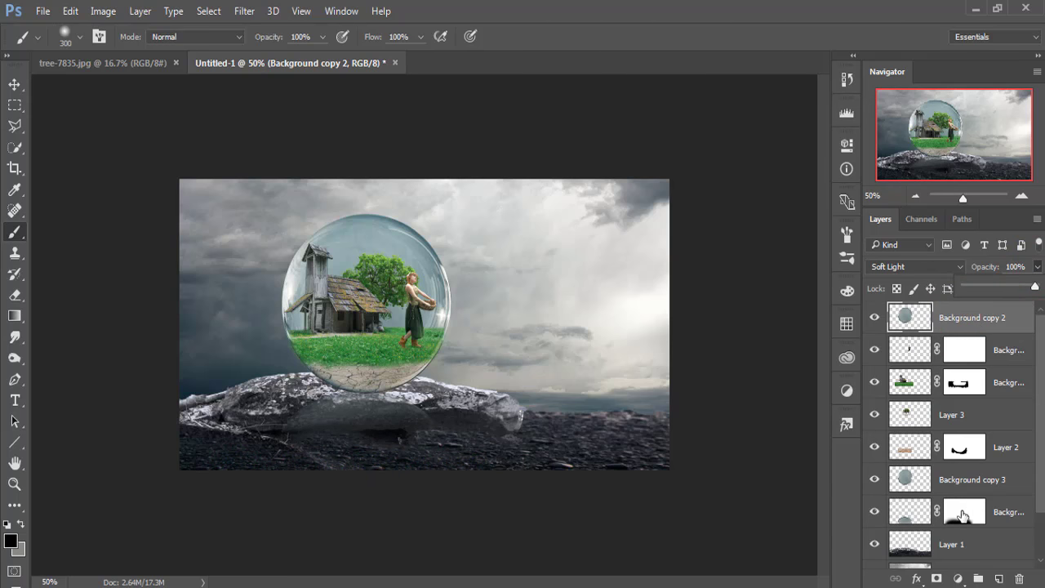
left_click(907, 518)
left_click(1037, 266)
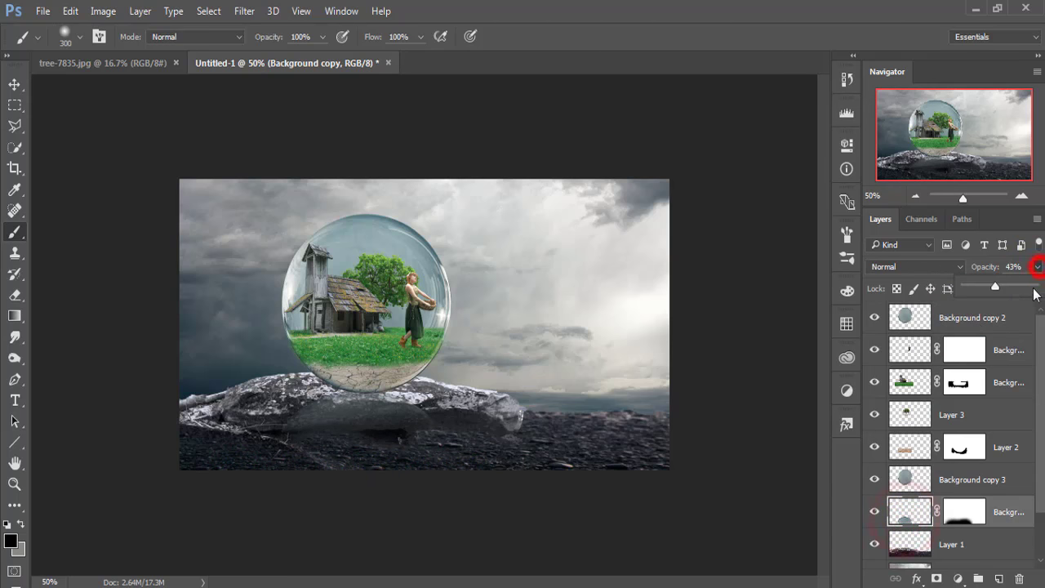
left_click_drag(1028, 287, 1028, 288)
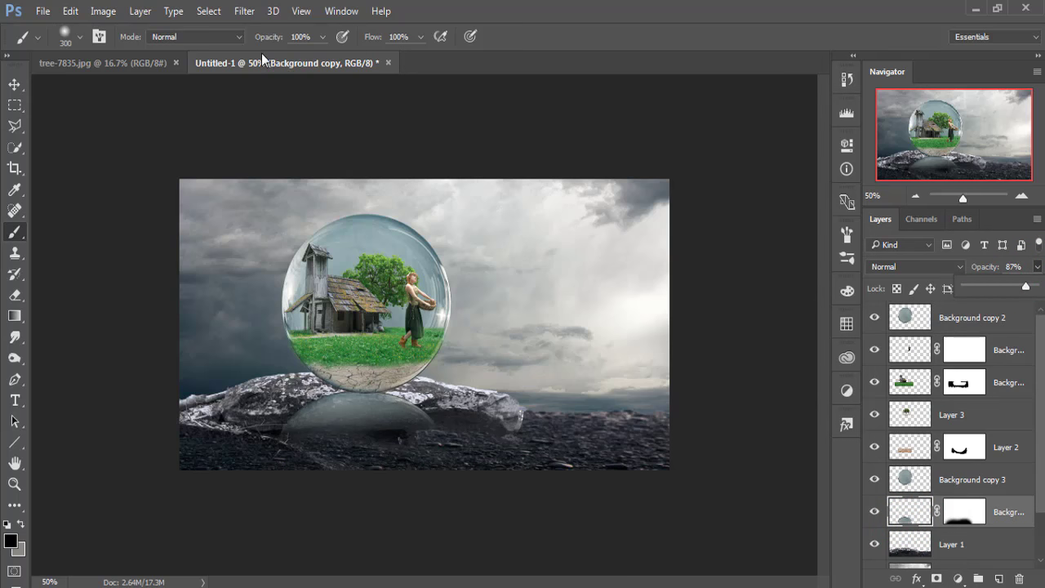
left_click(243, 11)
- Apply a Gaussian Blur of radius 4.7 to the reflection
left_click(259, 193)
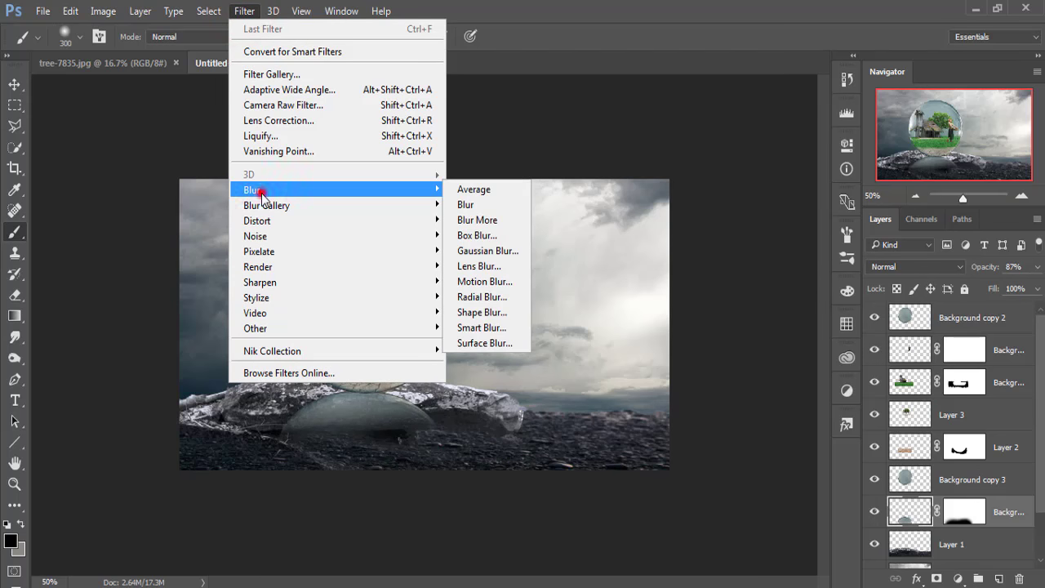
left_click(478, 251)
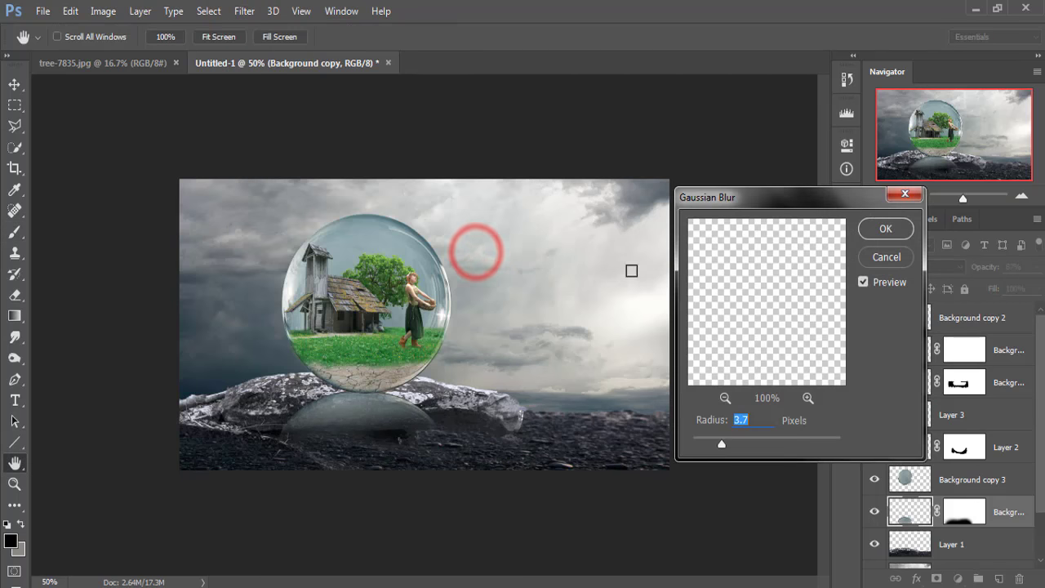
left_click_drag(725, 448, 730, 445)
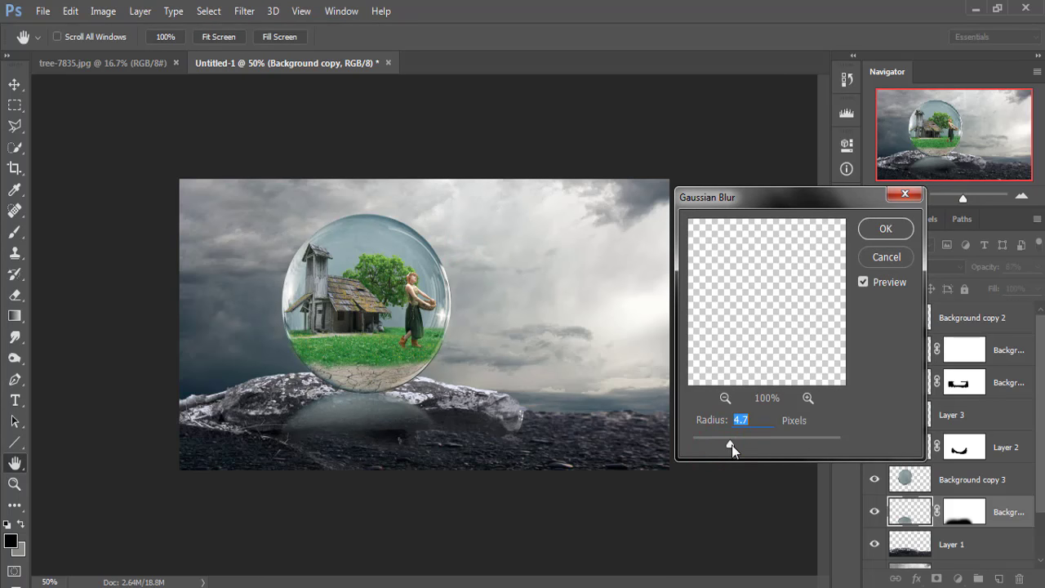
left_click(883, 233)
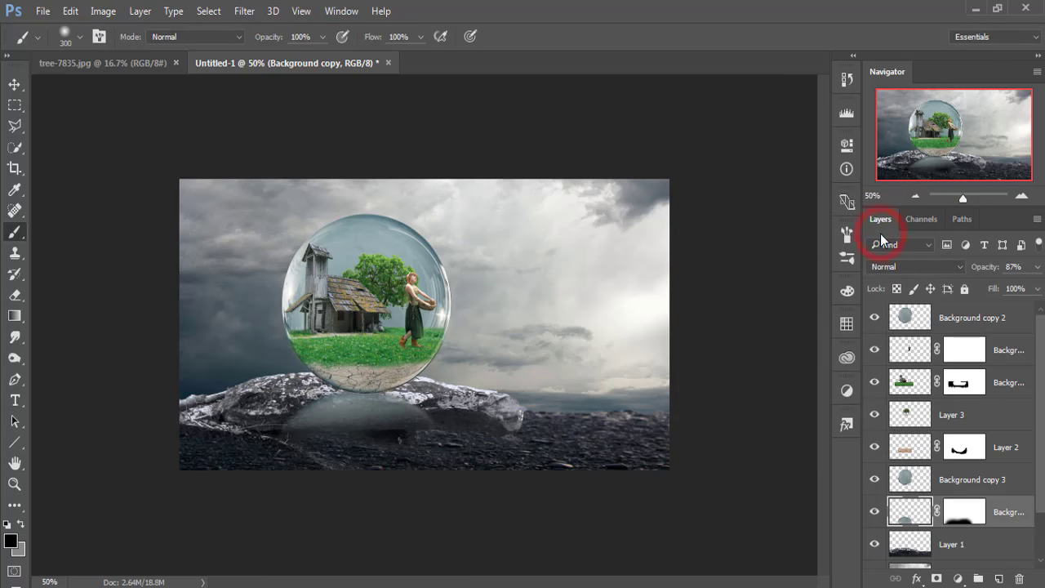
- Paint out more of the shadow below the rock on the reflection's mask
mouse_move(507, 366)
left_mouse_down()
mouse_move(390, 444)
mouse_move(399, 478)
mouse_move(429, 460)
left_mouse_up()
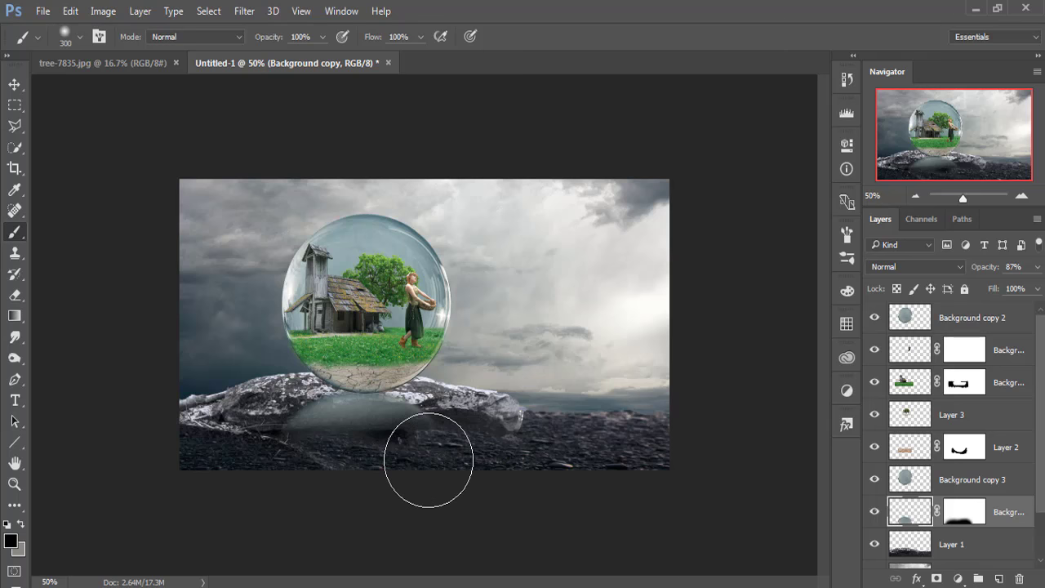
left_click(959, 513)
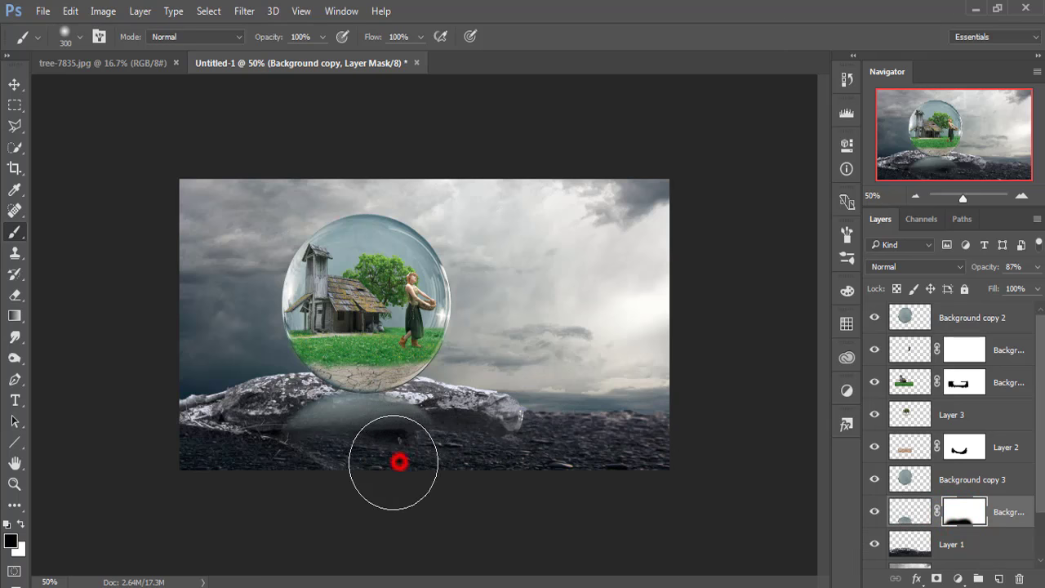
mouse_move(394, 460)
left_mouse_down()
mouse_move(280, 469)
mouse_move(417, 472)
mouse_move(397, 455)
left_mouse_up()
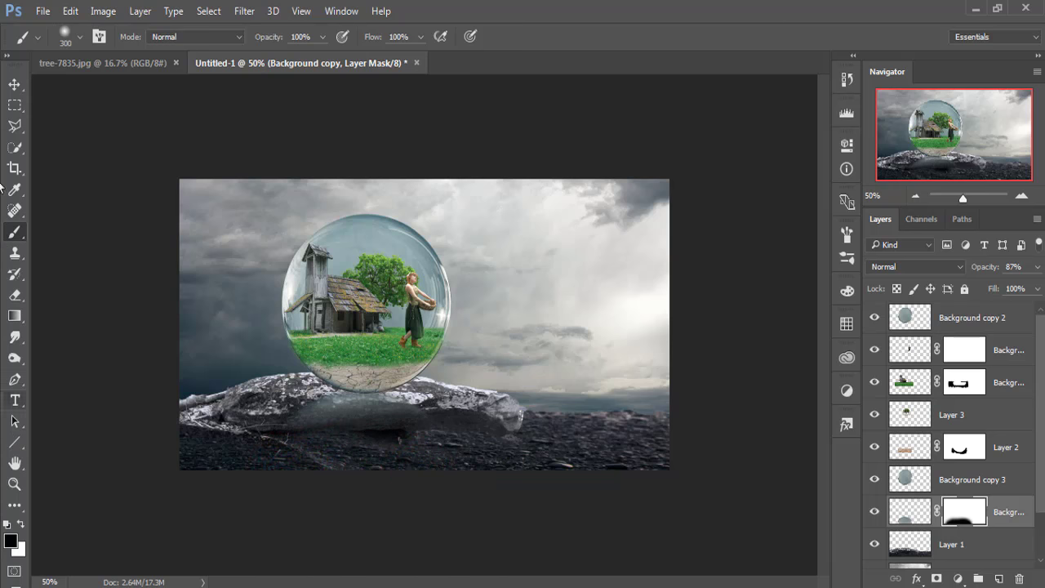
left_click(14, 84)
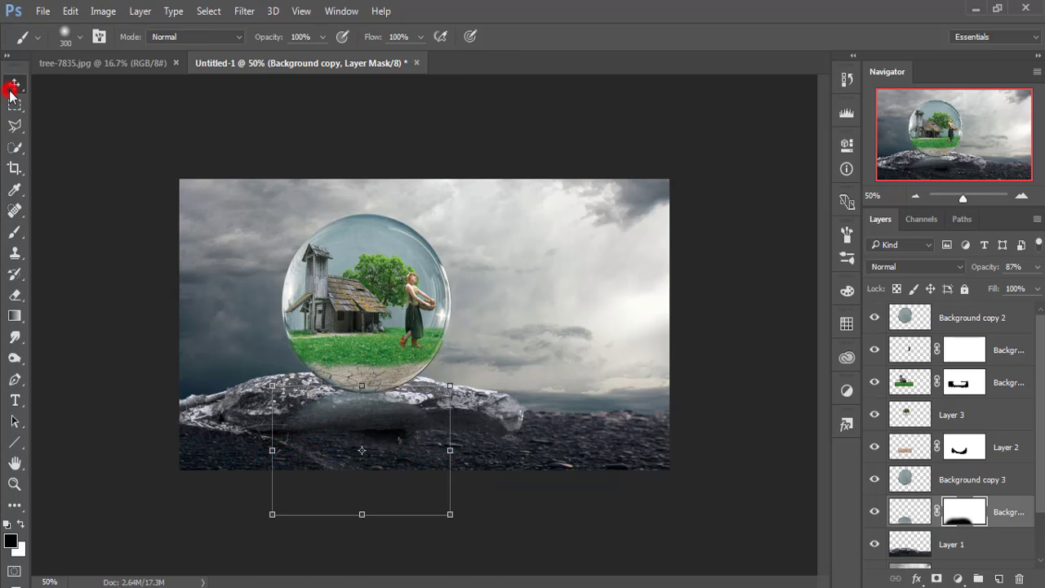
- Duplicate the reflection layer, mask it, and add a Darker Color overlay at 97%
right_click(1009, 523)
left_click(774, 96)
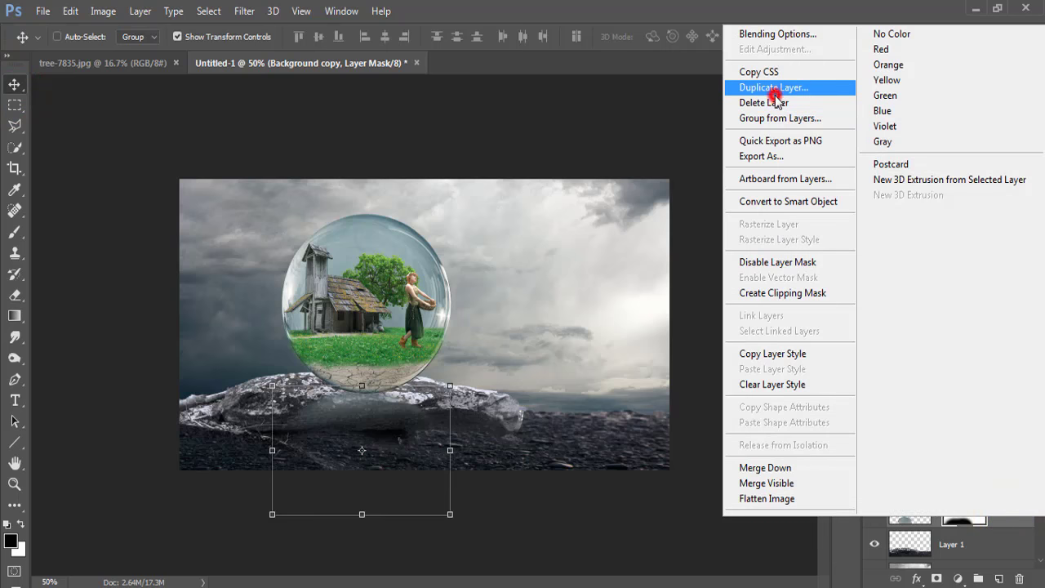
left_click(972, 198)
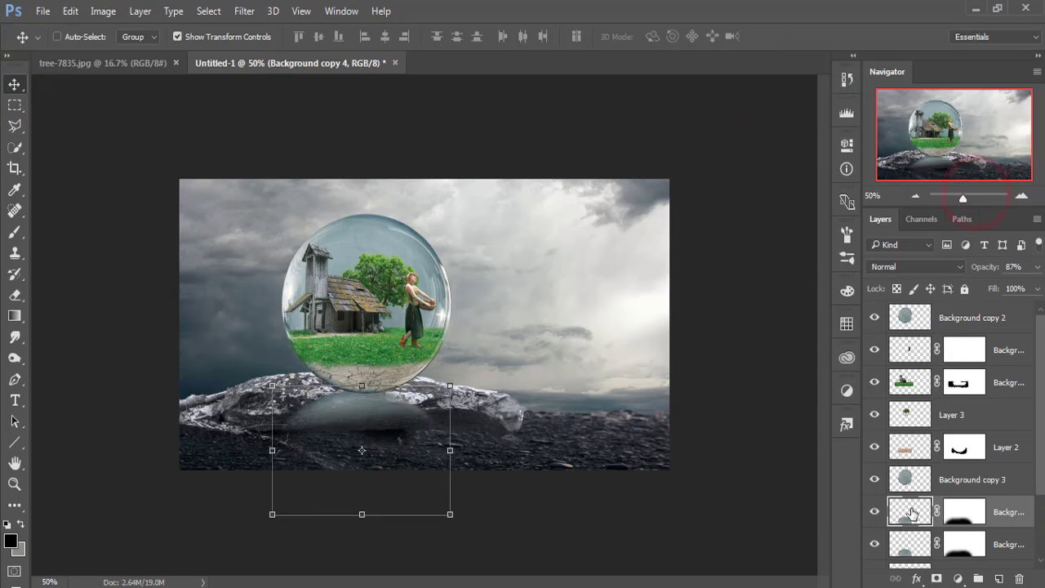
left_click(937, 578)
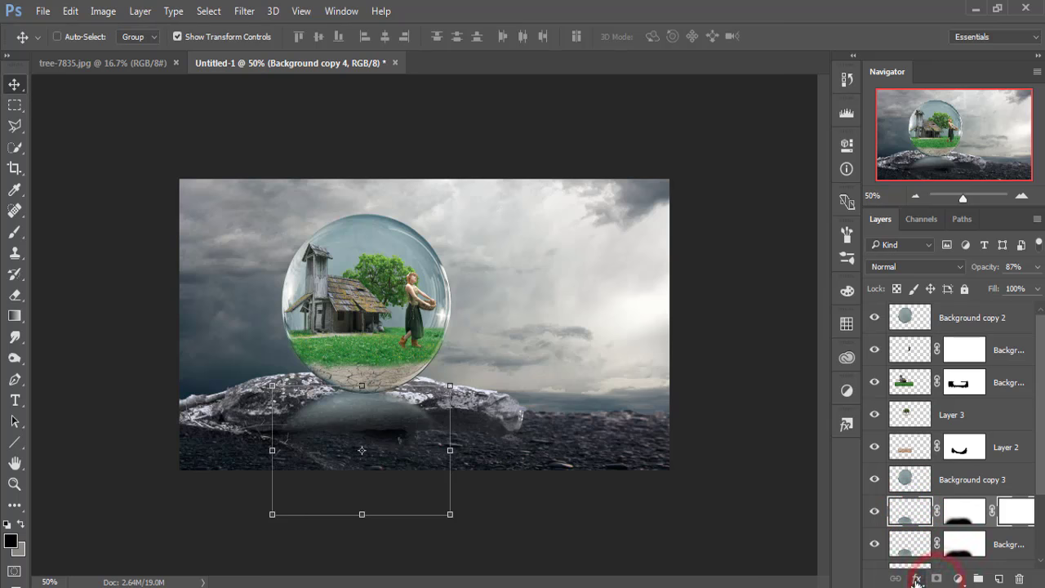
left_click(917, 581)
left_click(898, 560)
left_click(899, 500)
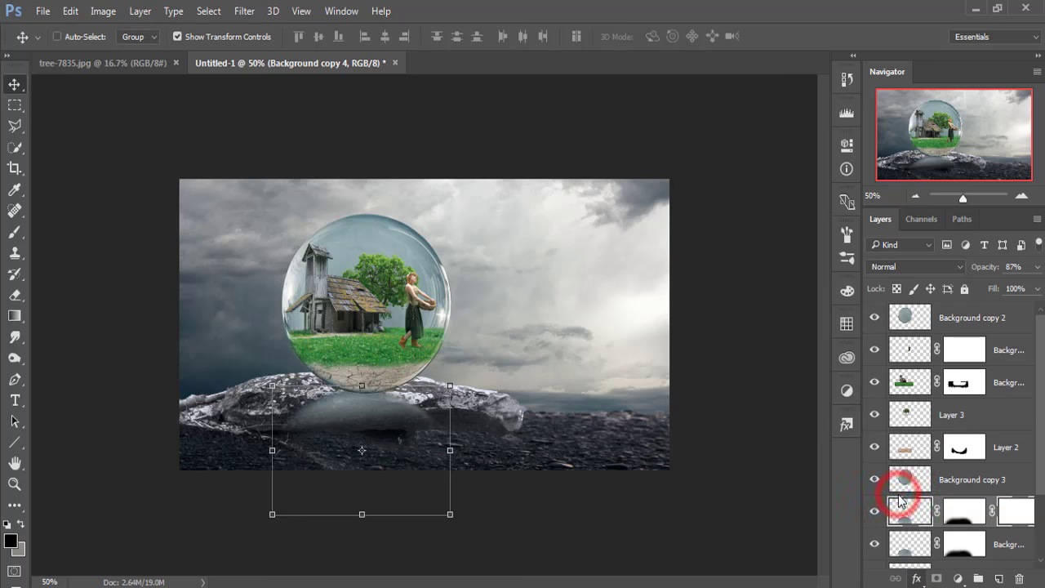
double_click(899, 500)
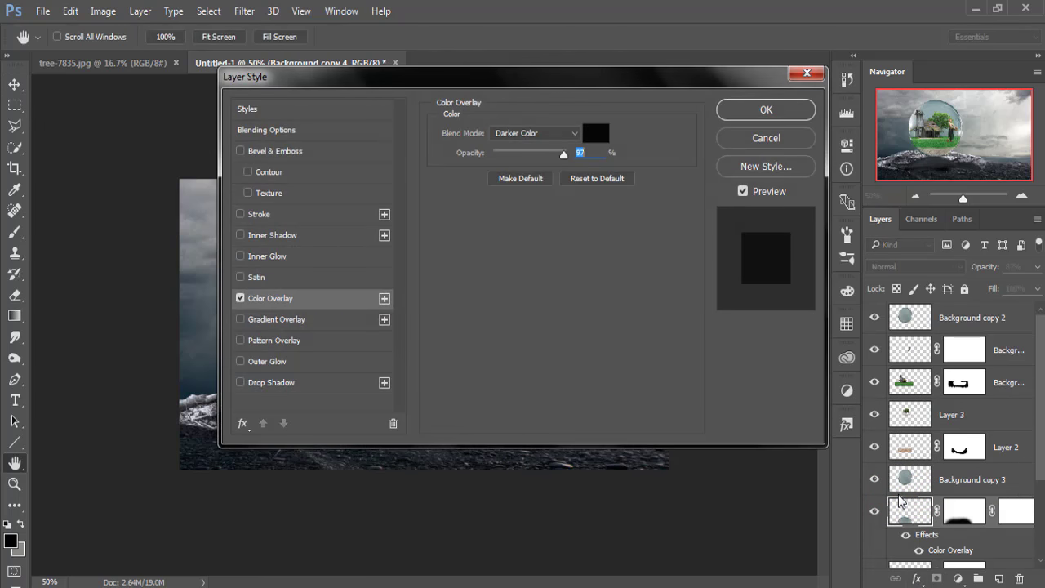
left_click(743, 108)
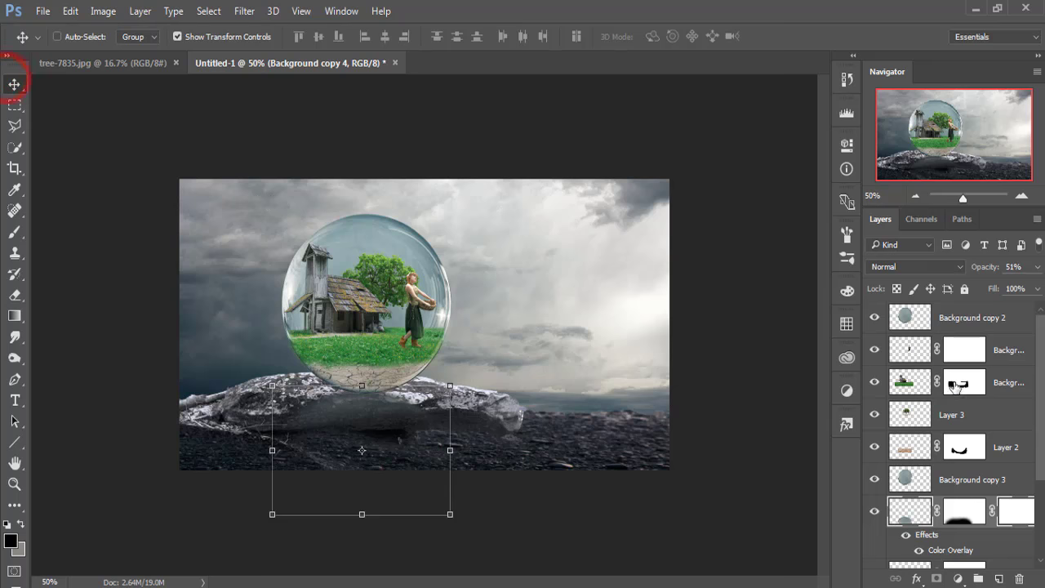
- Raise Layer 2 opacity to 100% and select Background copy 3
left_click(912, 447)
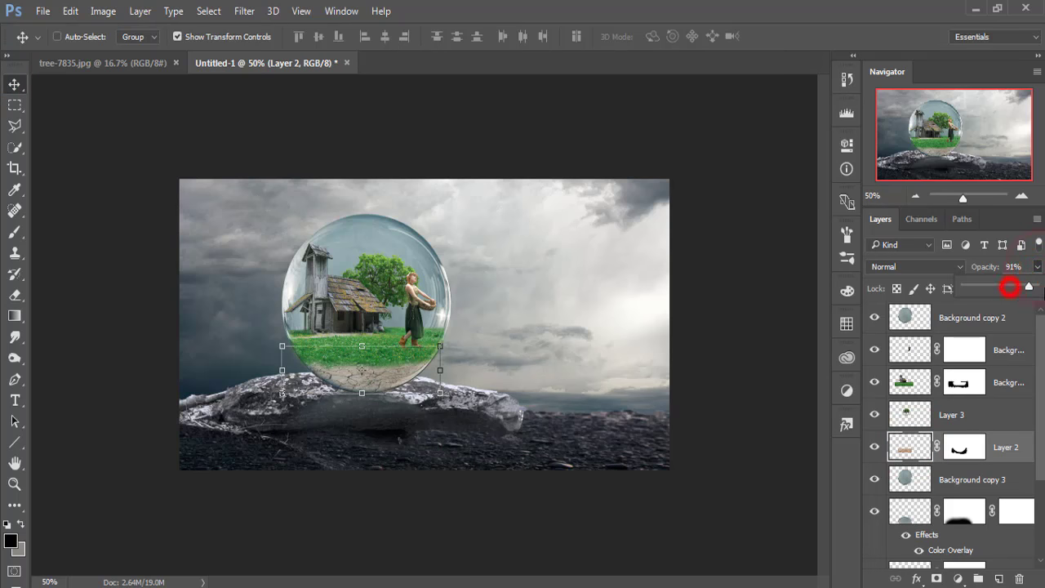
left_click_drag(1010, 287, 1011, 292)
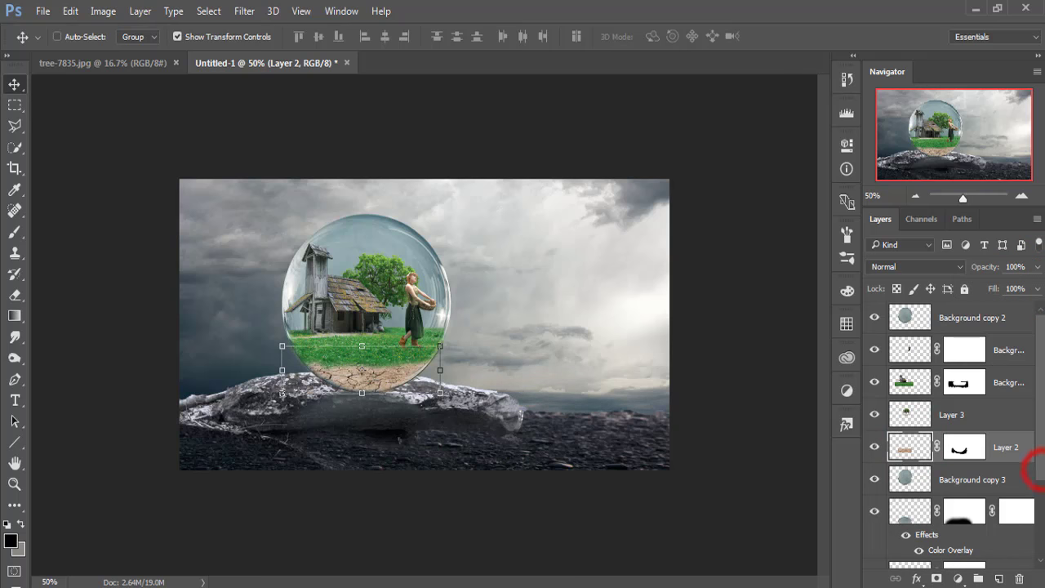
left_click(961, 480)
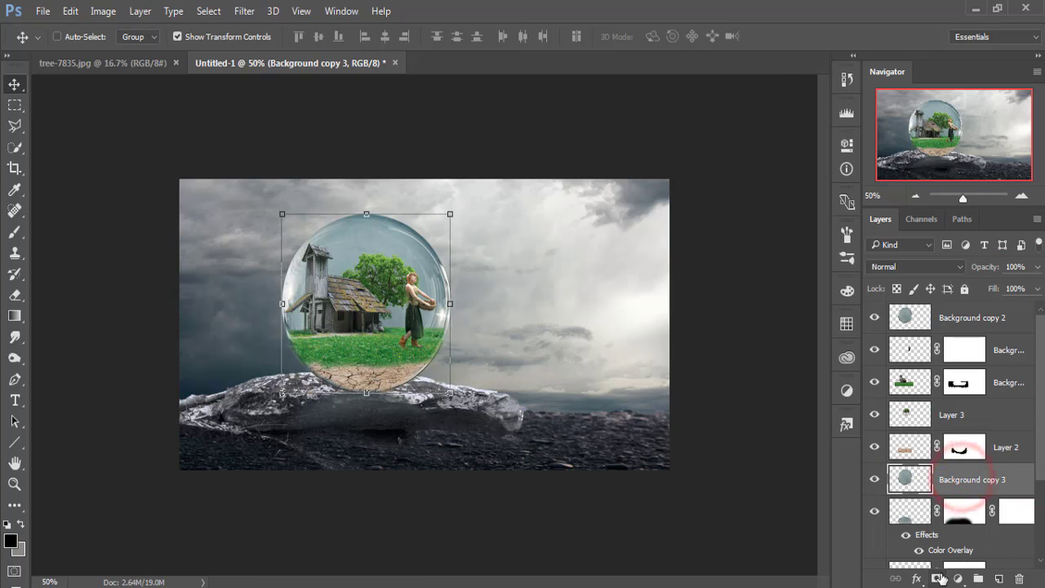
- Mask Background copy 3 and set a low-opacity 150 px brush, zoomed to 200%
left_click(936, 578)
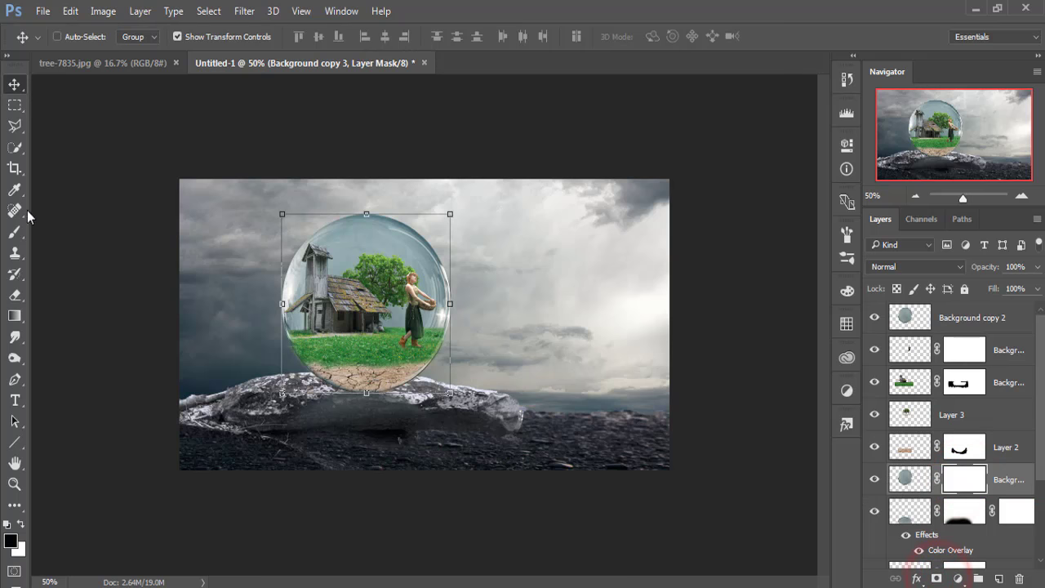
key("b")
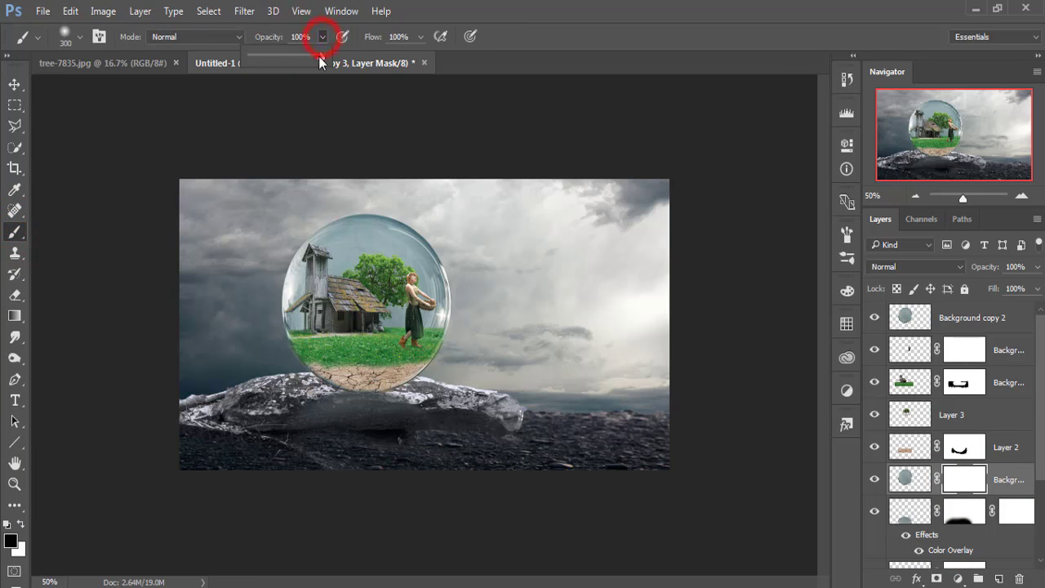
left_click_drag(319, 57, 266, 58)
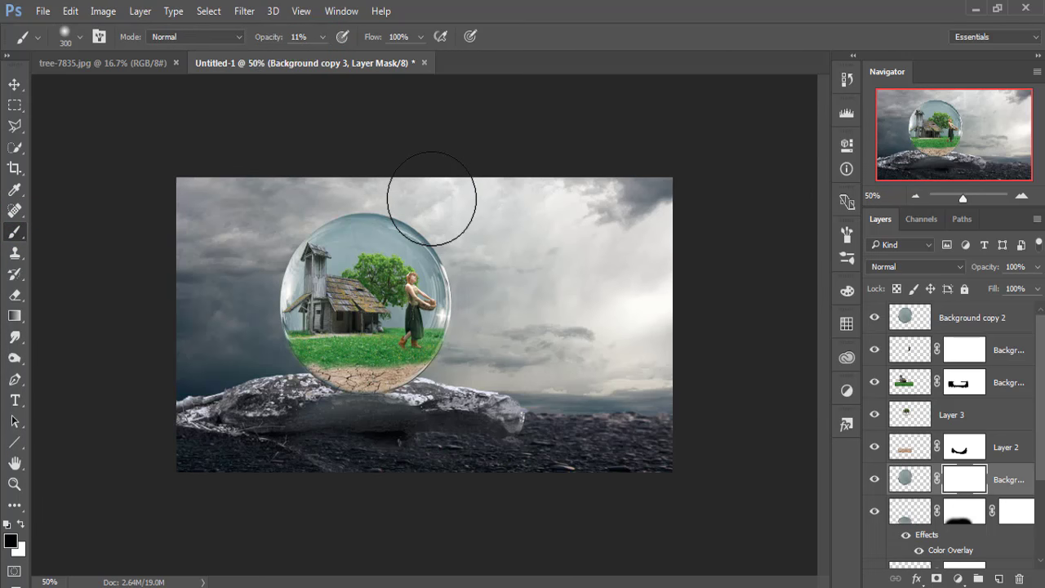
key("ctrl+plus")
key("ctrl+plus")
key("ctrl+plus")
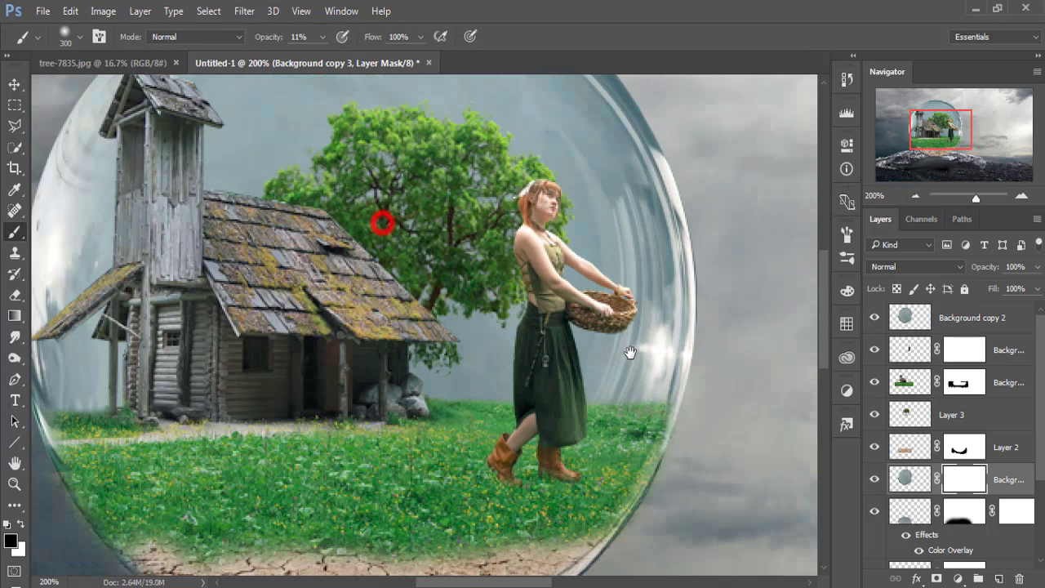
left_click_drag(389, 218, 488, 289)
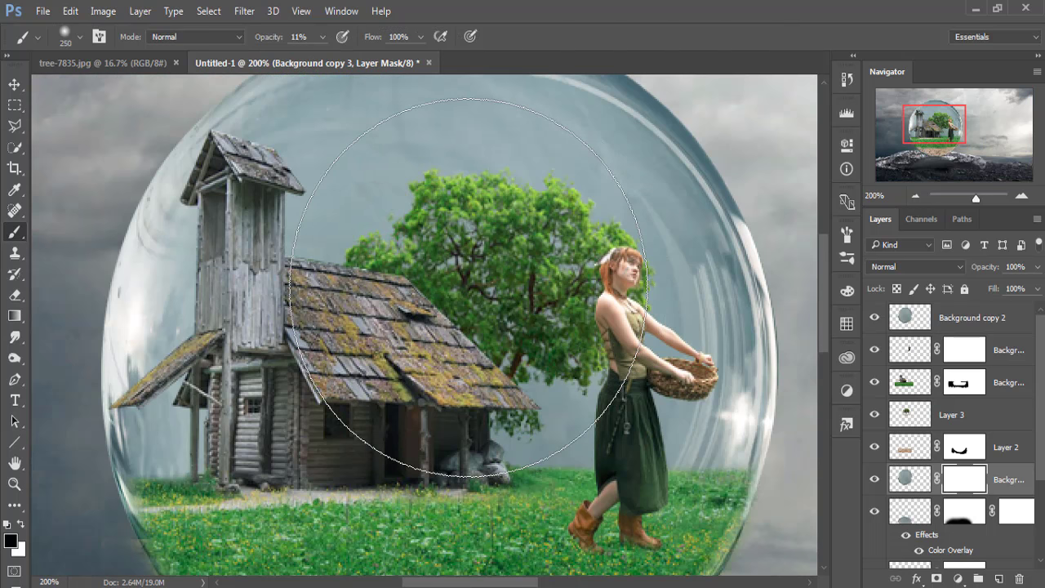
key("bracketleft")
key("bracketleft")
key("bracketleft")
- At 38% opacity, paint the mask around the tree, tower, shed, cabin and sky
left_click(403, 218)
left_click(351, 222)
left_click(303, 245)
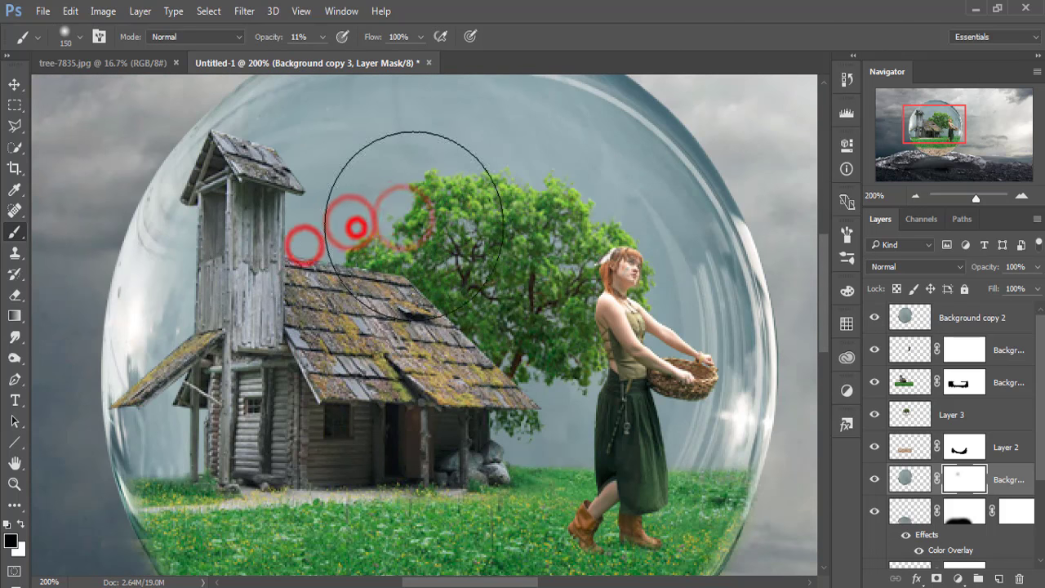
left_click_drag(323, 51, 338, 52)
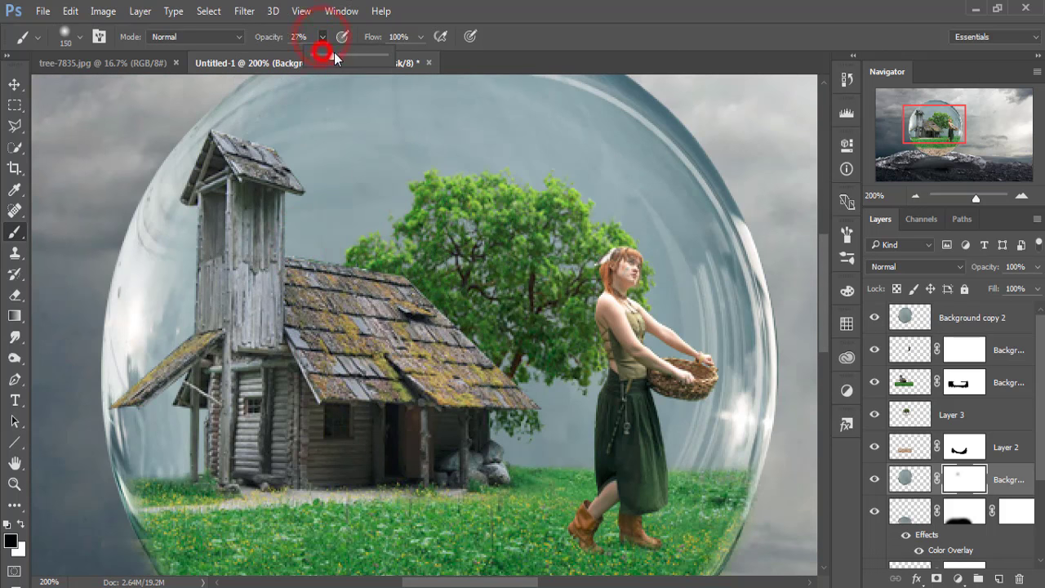
left_click(394, 209)
left_click(359, 219)
left_click(332, 245)
left_click(276, 315)
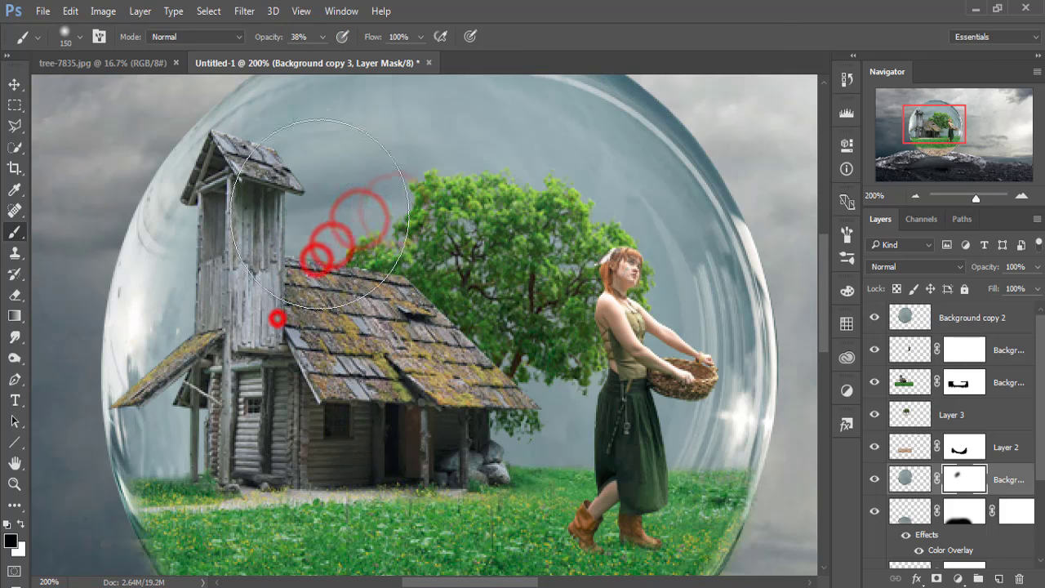
left_click(286, 217)
left_click(280, 191)
left_click(258, 229)
left_click(239, 267)
left_click(209, 345)
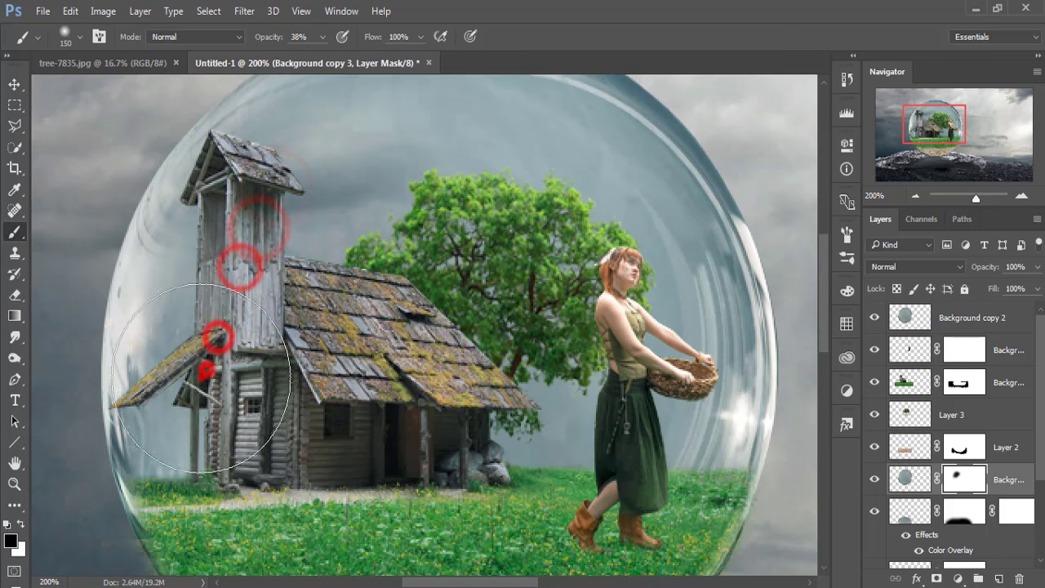
left_click(198, 372)
left_click(338, 353)
left_click(443, 360)
left_click(478, 379)
left_click(507, 395)
left_click(471, 416)
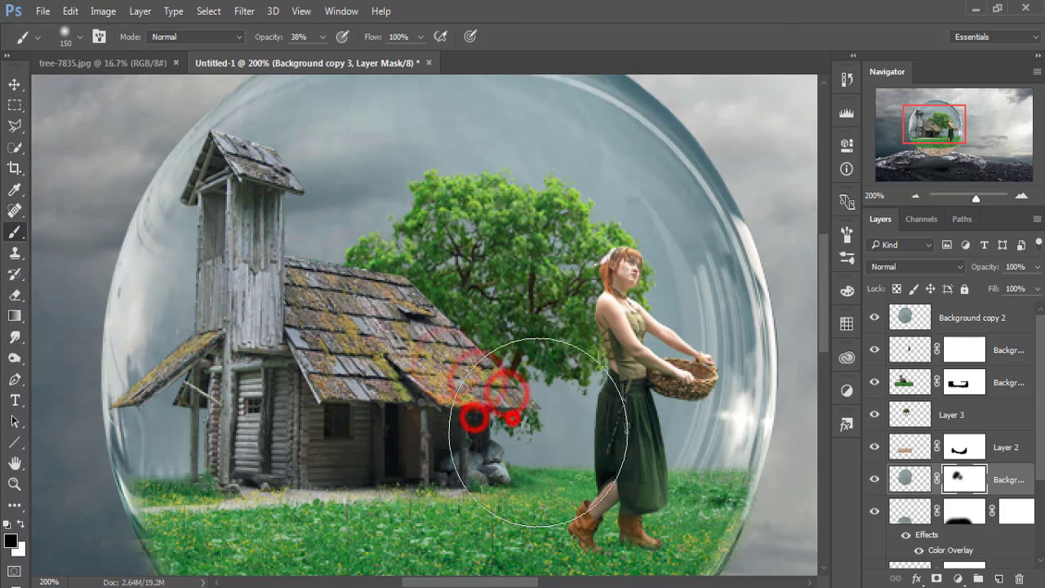
left_click(515, 423)
left_click(626, 409)
left_click(572, 427)
left_click(657, 392)
left_click(652, 308)
left_click(658, 241)
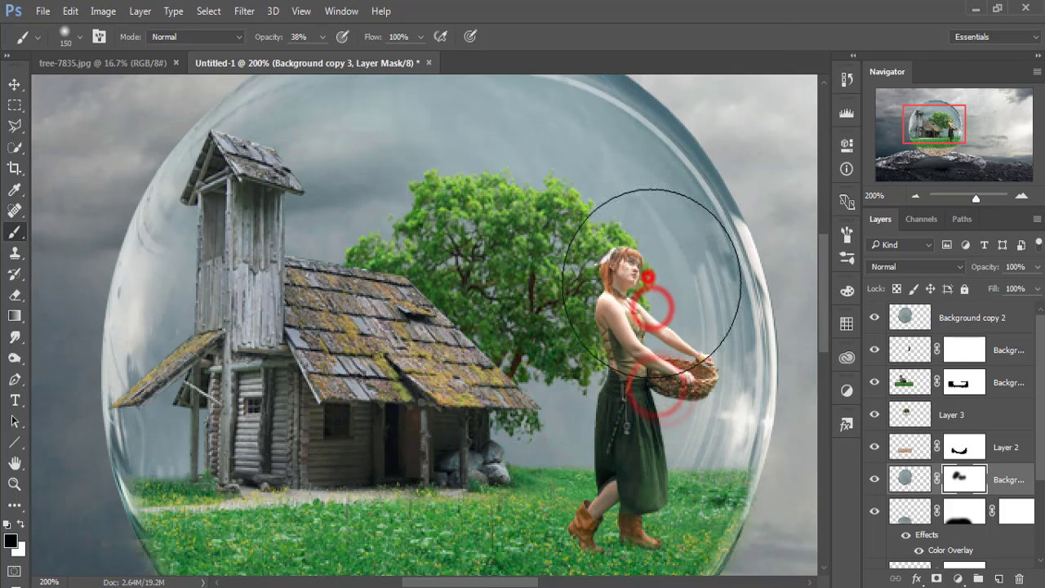
left_click(616, 214)
left_click(566, 186)
left_click(533, 172)
left_click(489, 171)
left_click(452, 173)
left_click(366, 168)
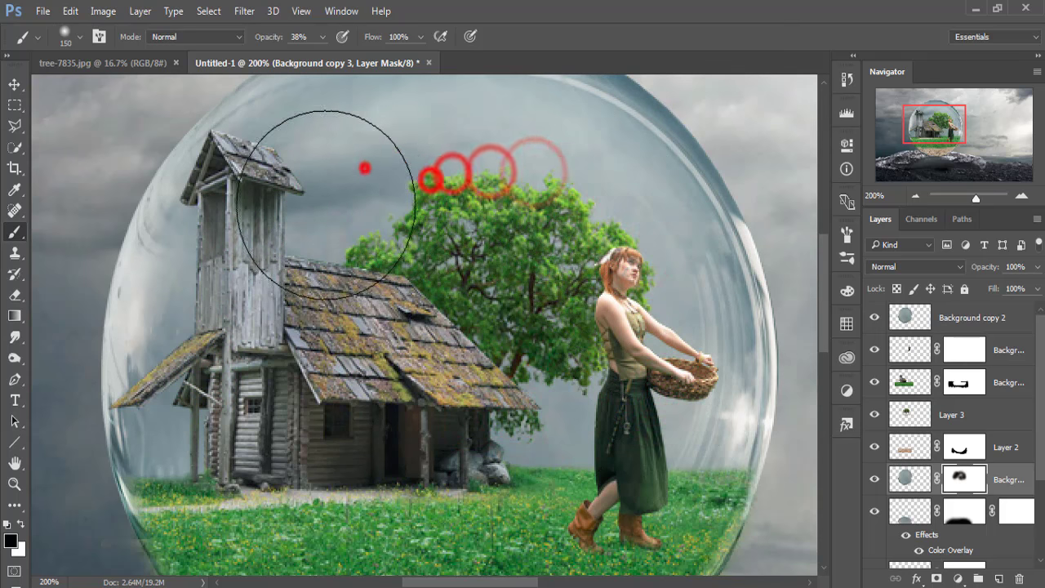
left_click(332, 177)
left_click(303, 174)
left_click(367, 186)
left_click(434, 197)
left_click(466, 178)
left_click(349, 204)
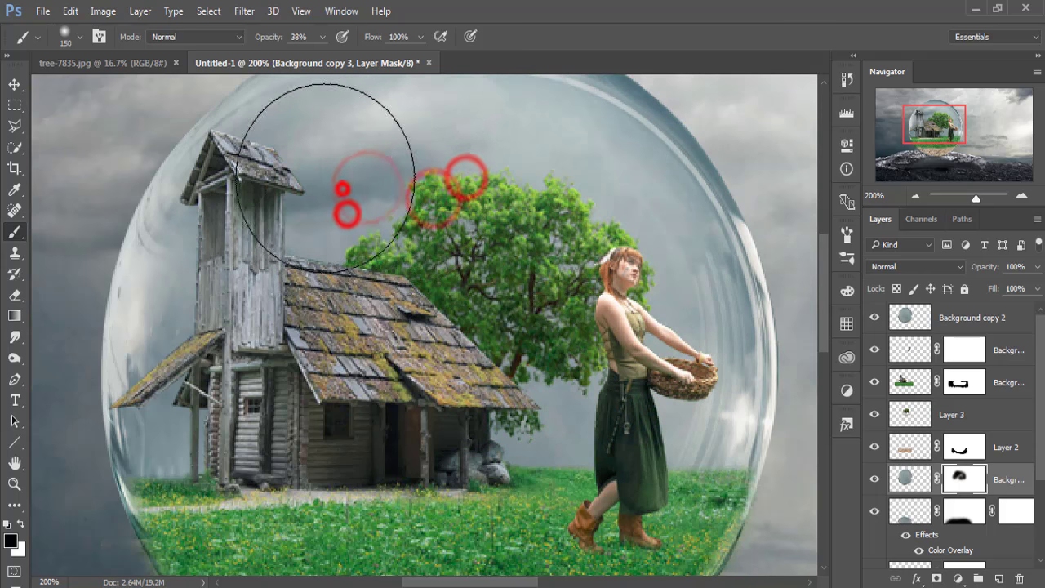
left_click(327, 175)
left_click(395, 208)
- With a 100 px brush, blend the mask over the inner sky toward the shed roof and girl
left_click_drag(395, 230, 397, 336)
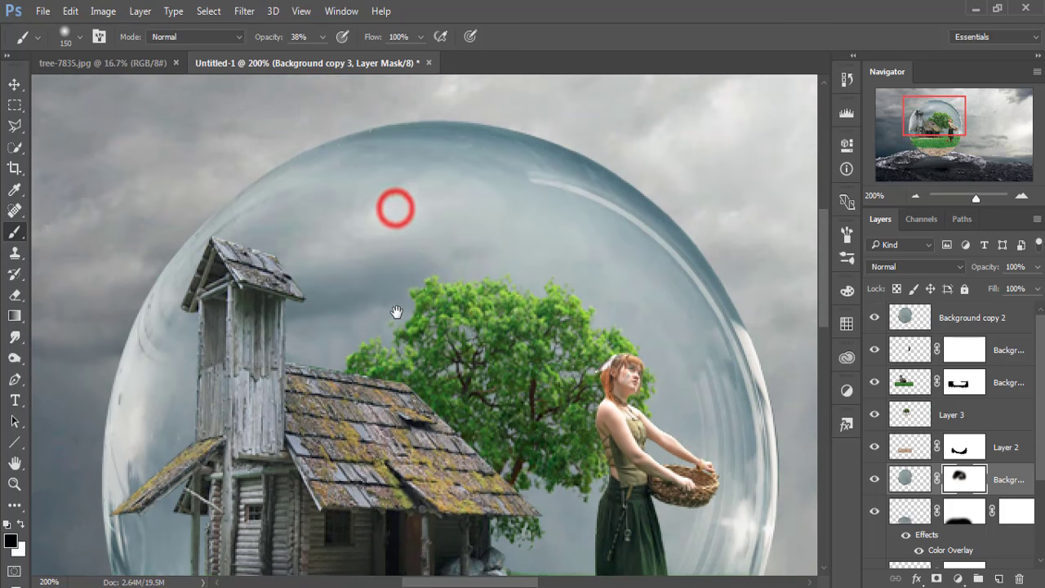
key("bracketleft")
key("bracketleft")
key("bracketleft")
left_click(505, 225)
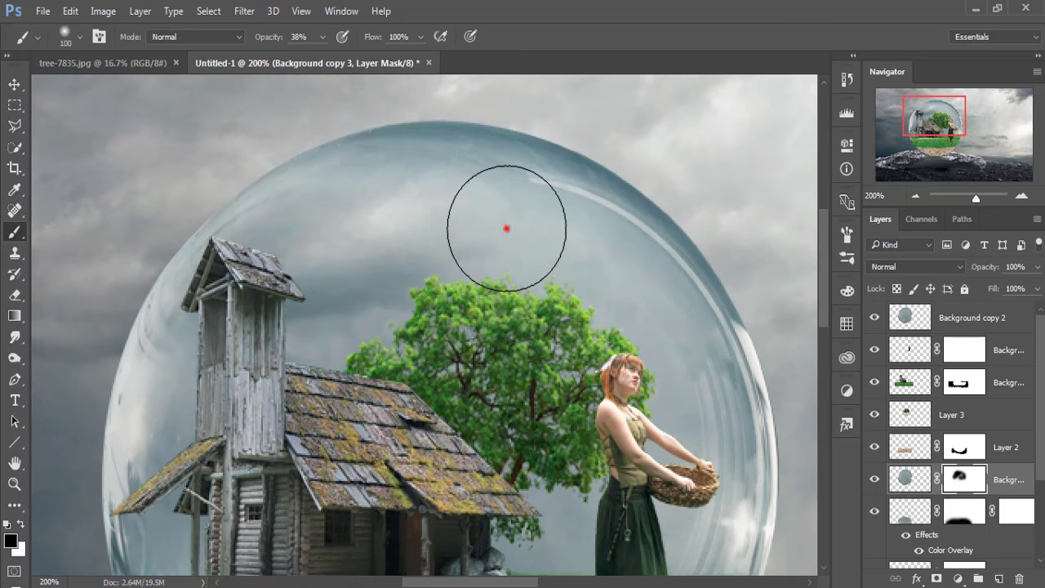
left_click(463, 215)
left_click(385, 226)
left_click(525, 236)
left_click(554, 247)
left_click(593, 261)
left_click(422, 236)
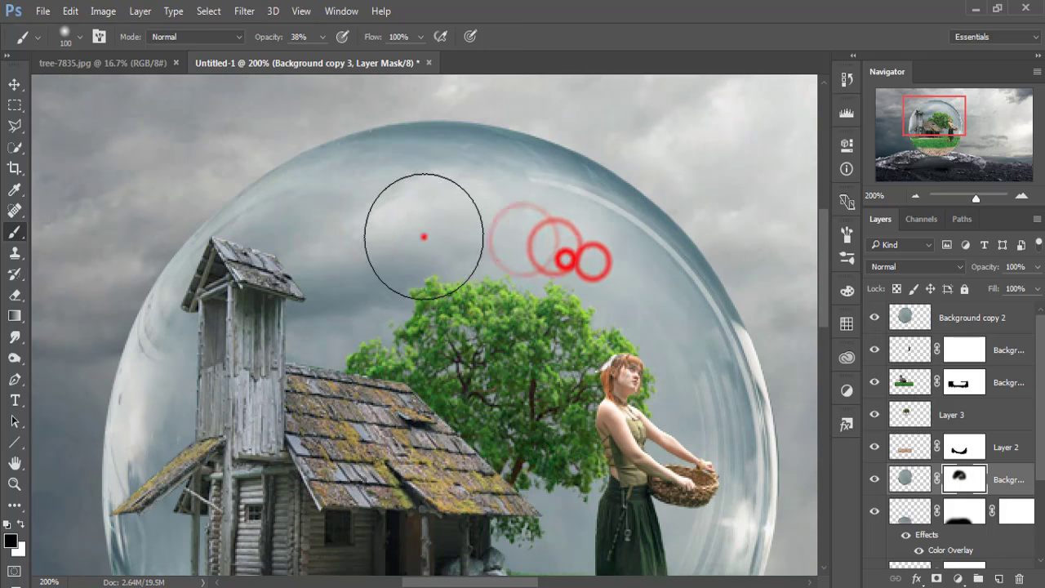
left_click(379, 231)
left_click(326, 239)
left_click(295, 267)
left_click(359, 266)
left_click(465, 289)
left_click(597, 315)
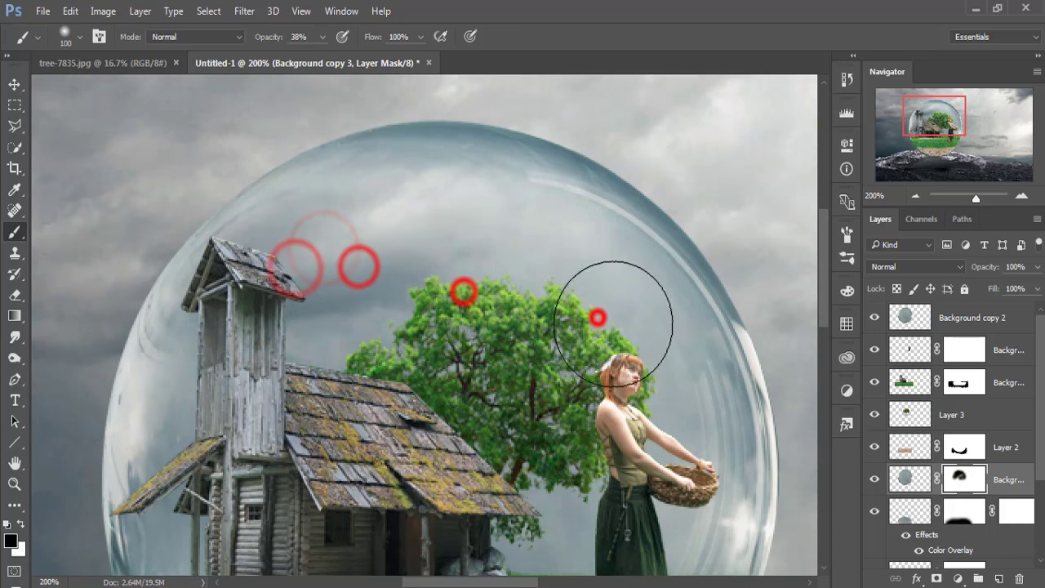
left_click(629, 355)
left_click(658, 374)
left_click(678, 400)
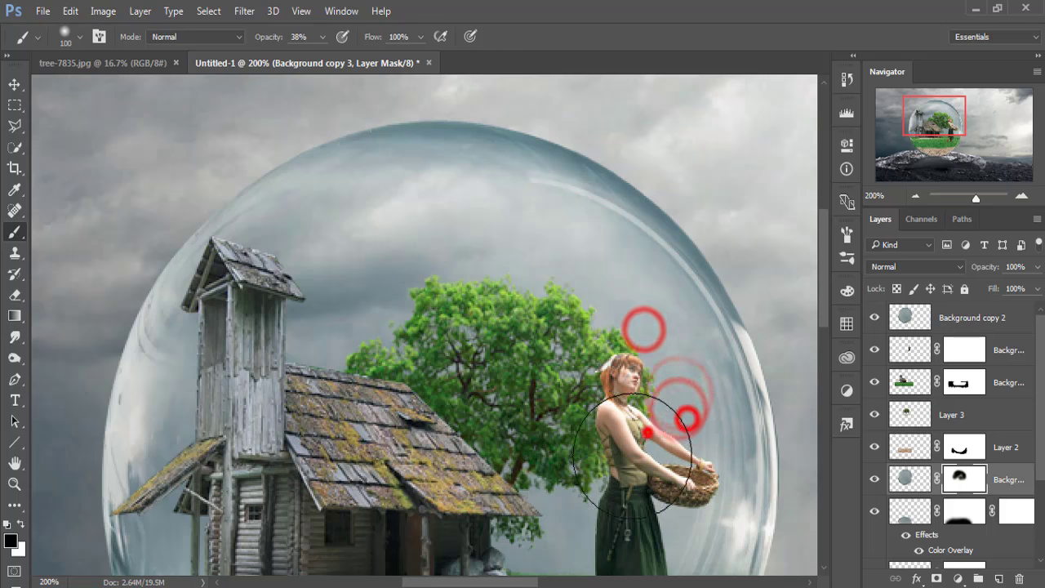
- Paint the mask along the shed's side, tower, roof, tree top and tree beside the girl
left_click_drag(548, 438, 594, 263)
left_click(594, 263)
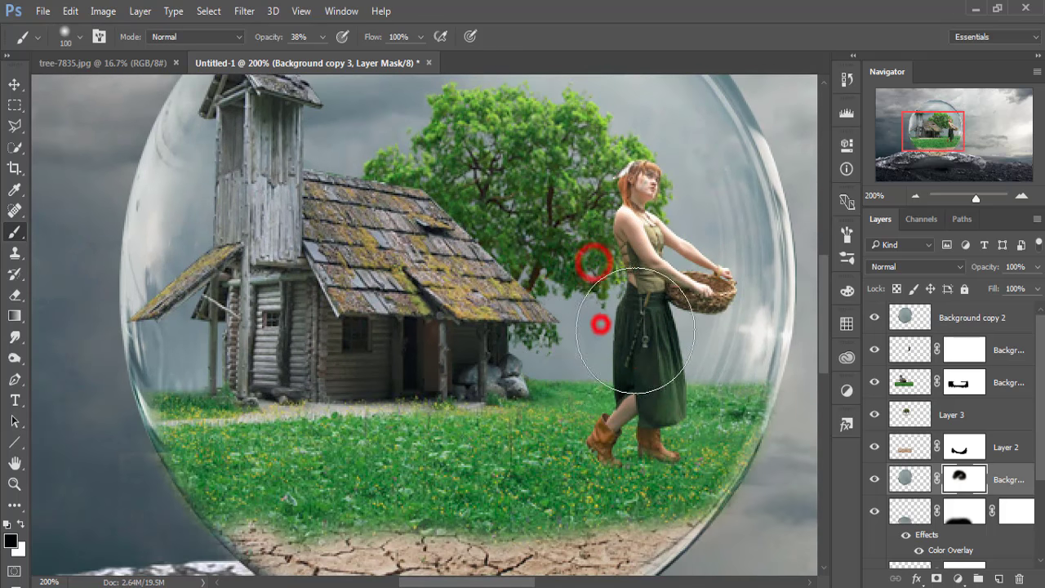
left_click(634, 361)
left_click(531, 363)
left_click(560, 328)
left_click(495, 346)
left_click(343, 336)
left_click(214, 350)
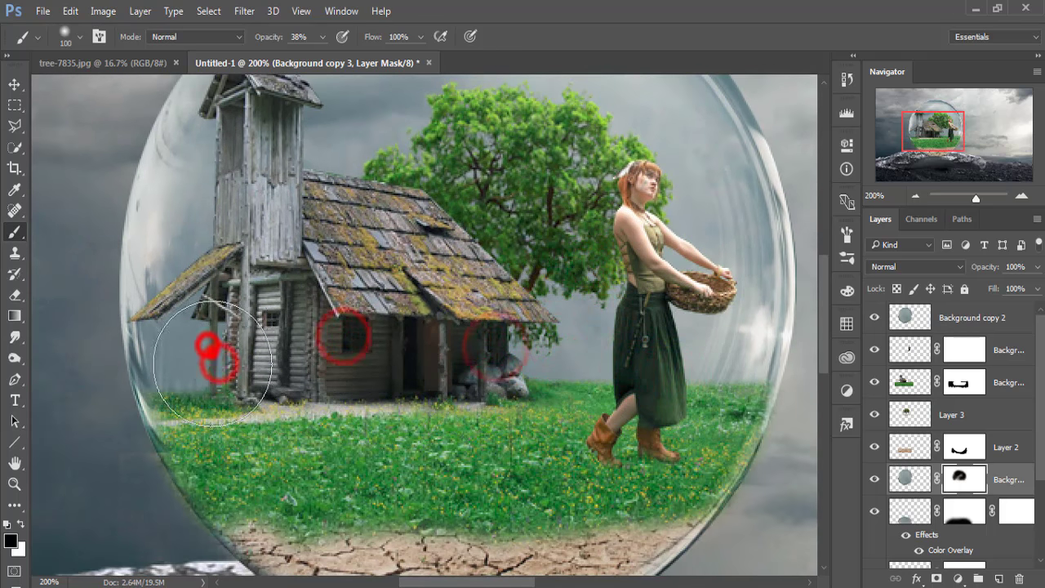
left_click(218, 275)
left_click(221, 240)
left_click(240, 161)
left_click(229, 207)
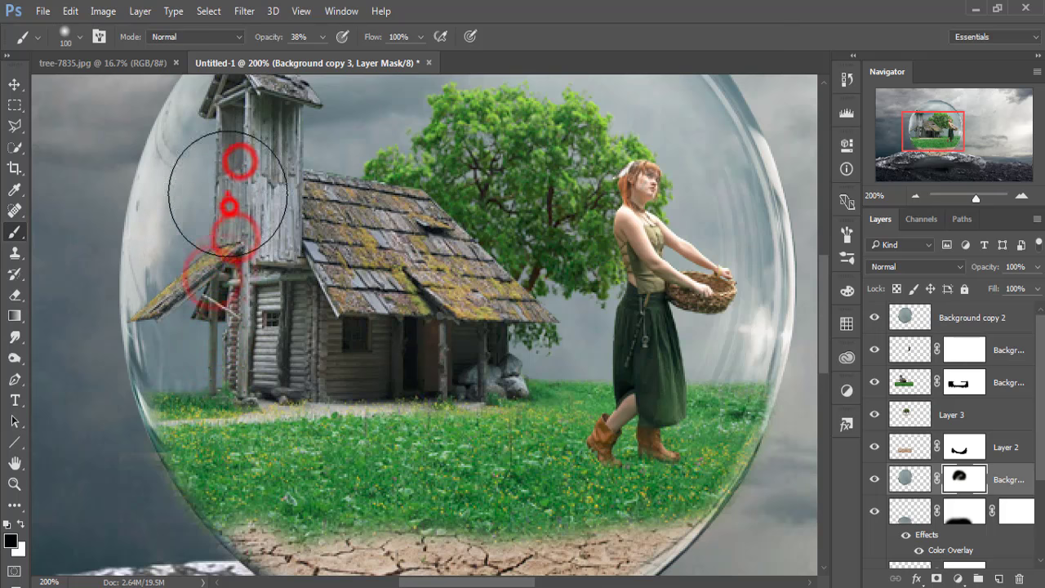
left_click_drag(253, 85, 268, 208)
left_click(275, 233)
left_click(309, 319)
left_click(365, 291)
left_click(449, 283)
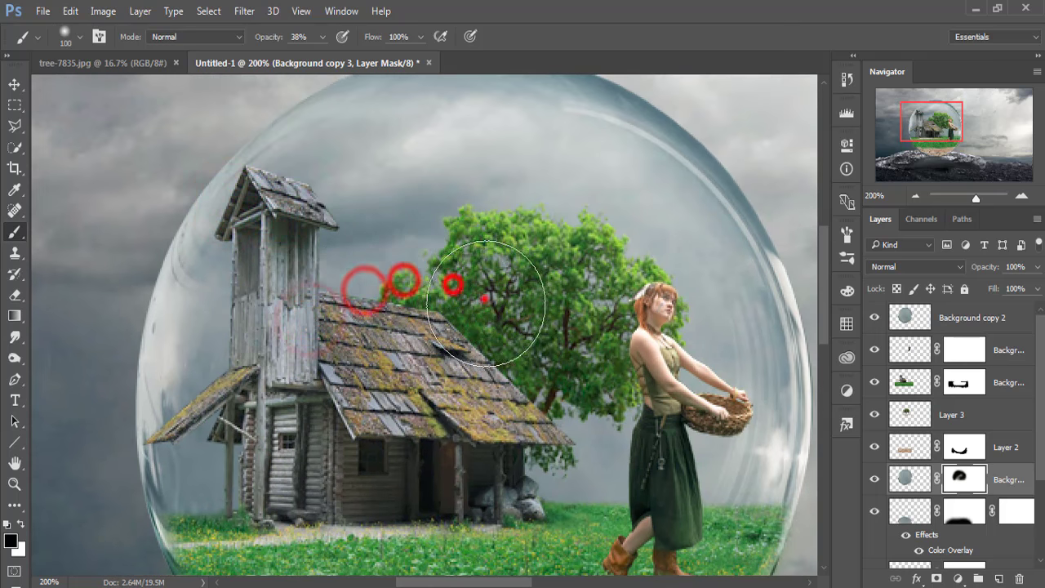
left_click(497, 285)
left_click(495, 240)
left_click(452, 165)
left_click(522, 179)
left_click(563, 215)
left_click(618, 228)
left_click(641, 263)
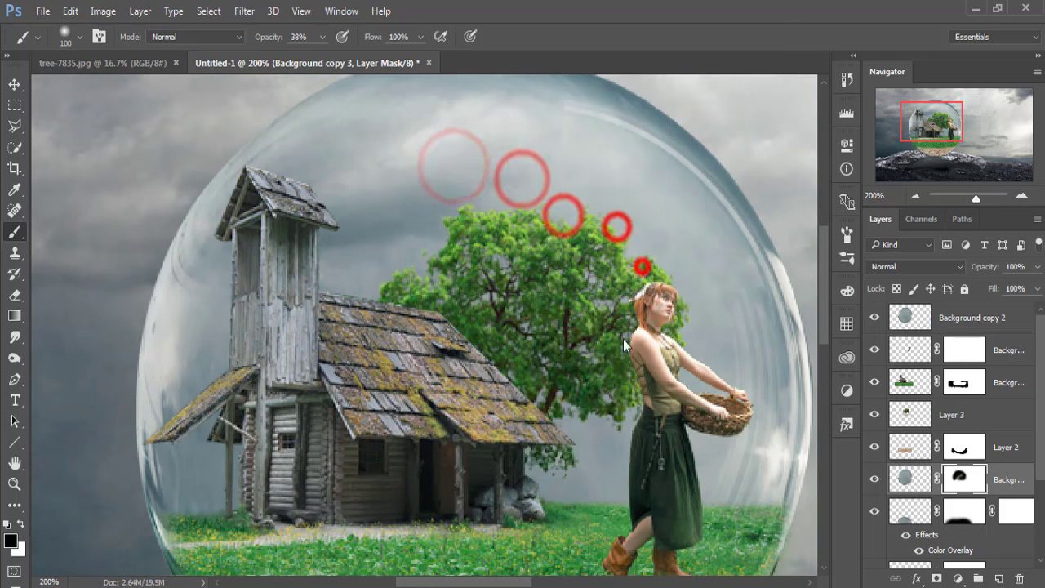
left_click(612, 381)
key("ctrl+minus")
key("ctrl+minus")
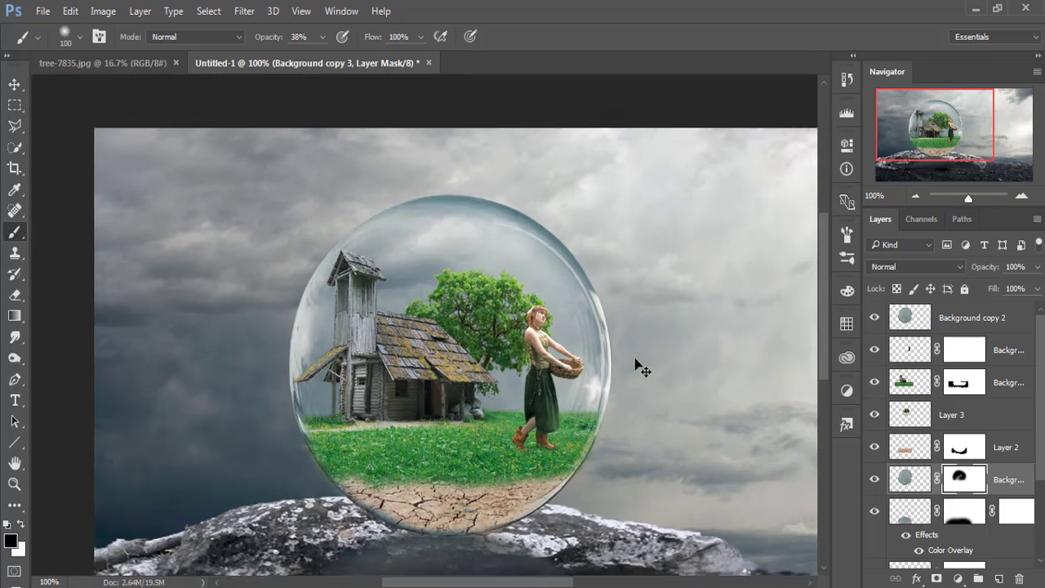
- Add a new empty Layer 5 directly above Layer 4
left_click(982, 317)
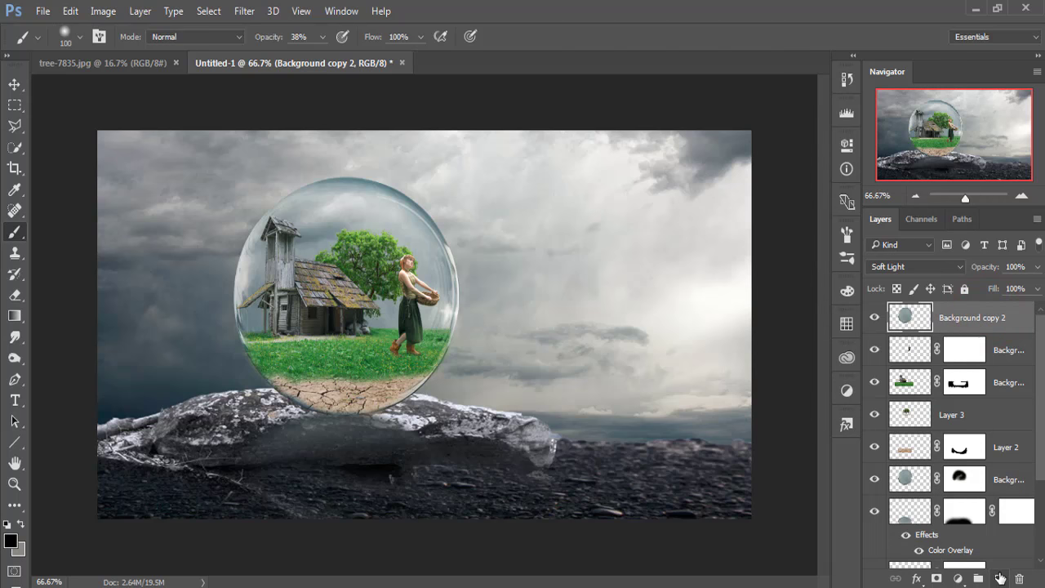
left_click(1039, 445)
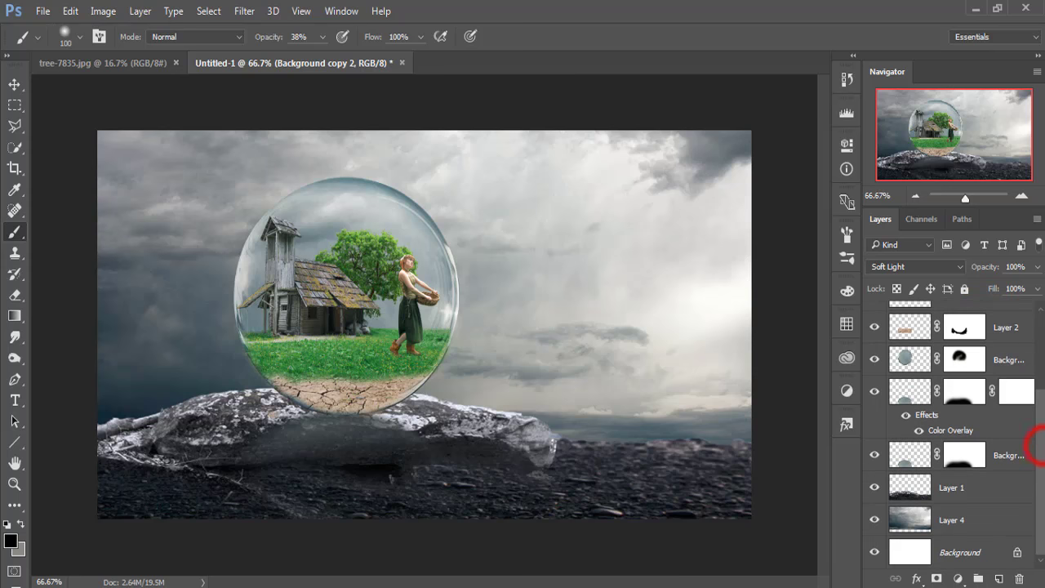
left_click(996, 523)
left_click(998, 579)
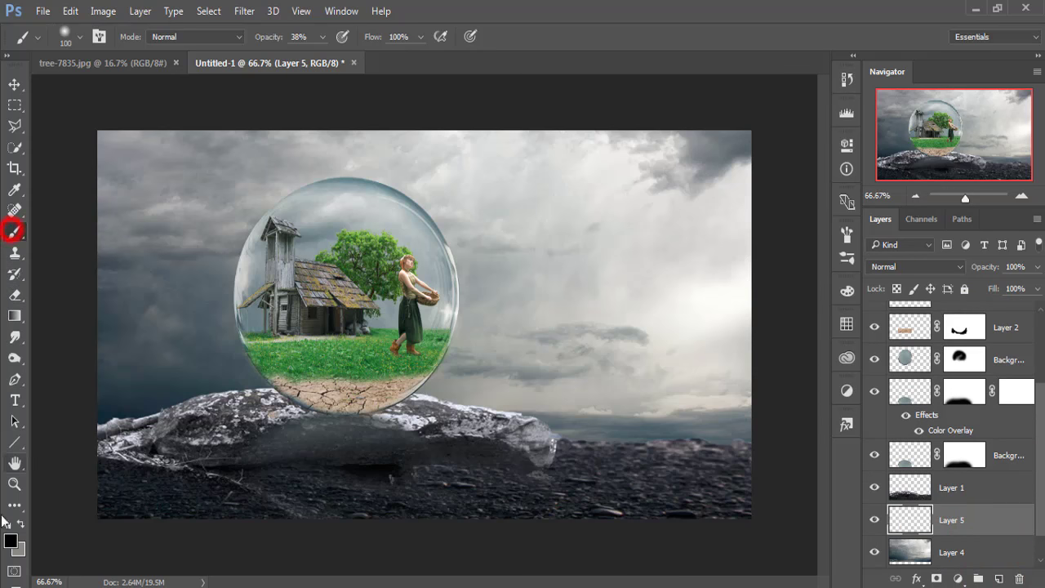
- Set the foreground painting colour to neutral grey 888889
left_click(11, 539)
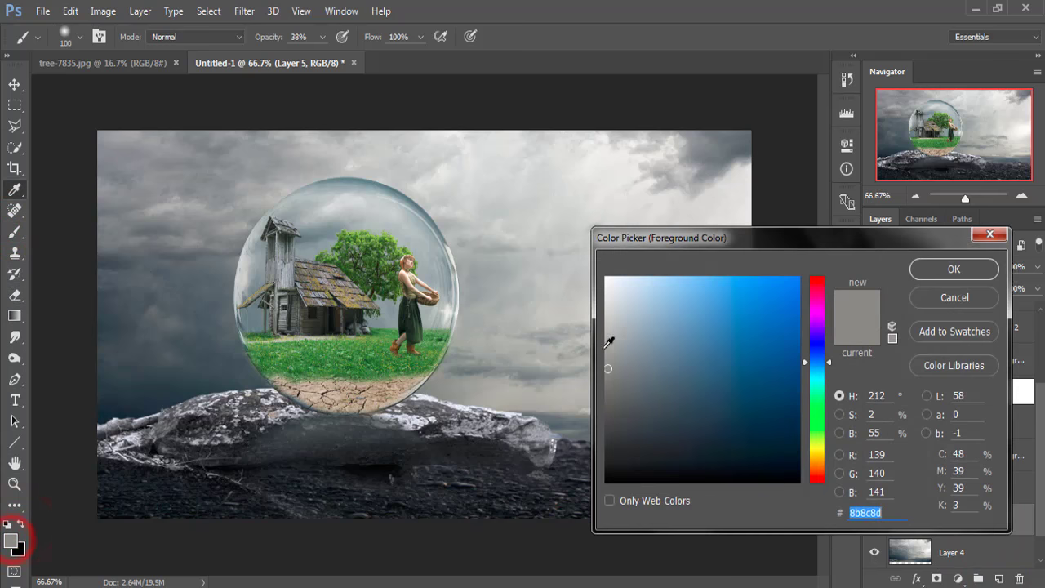
left_click(608, 372)
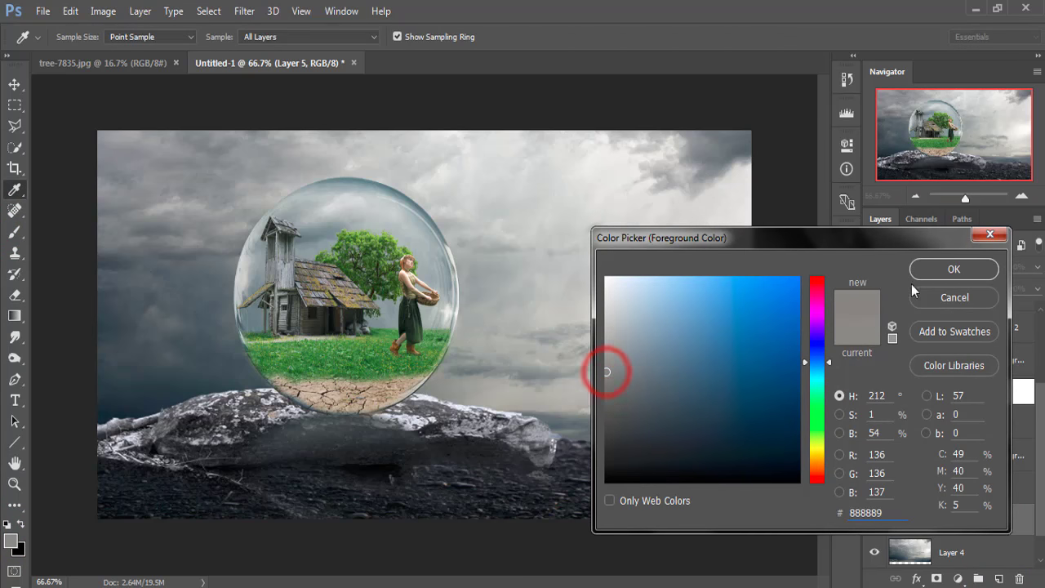
left_click(953, 270)
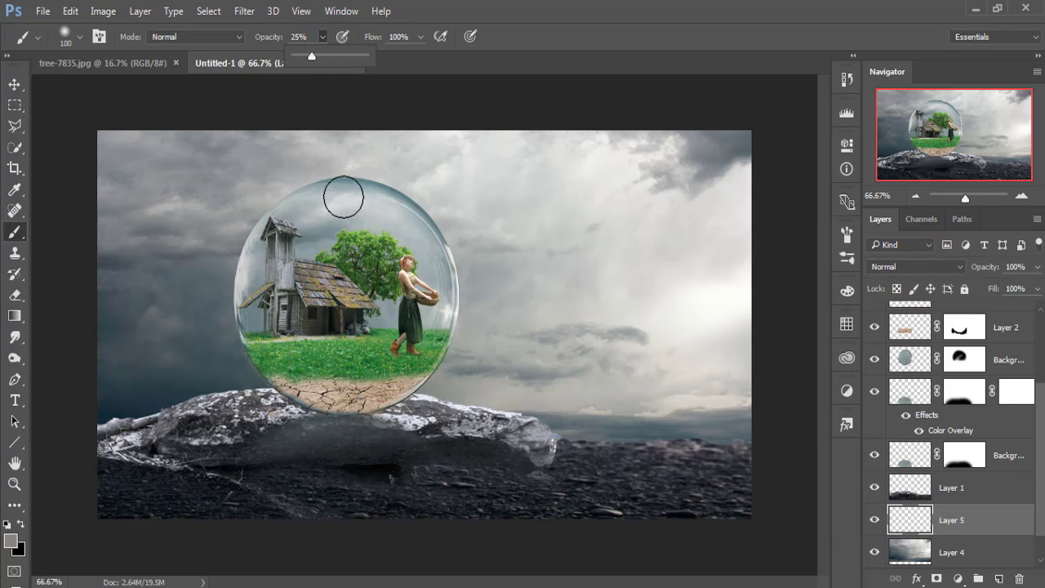
- Enlarge the brush and paint grey haze across the upper sky on Layer 5
key("bracketright")
key("bracketright")
key("bracketright")
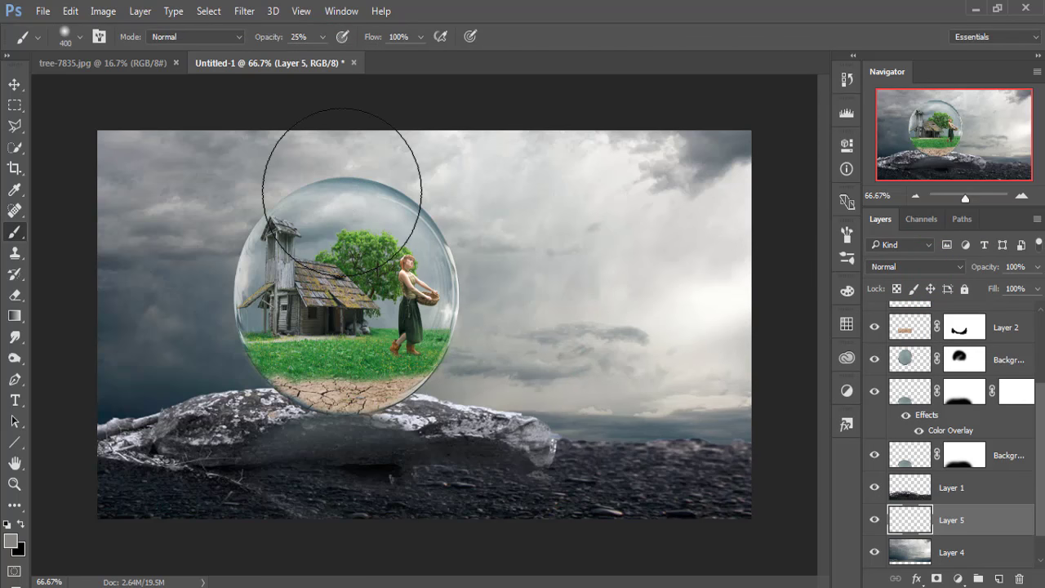
key("bracketleft")
key("bracketleft")
left_click(365, 180)
left_click(210, 179)
left_click(134, 179)
left_click(317, 167)
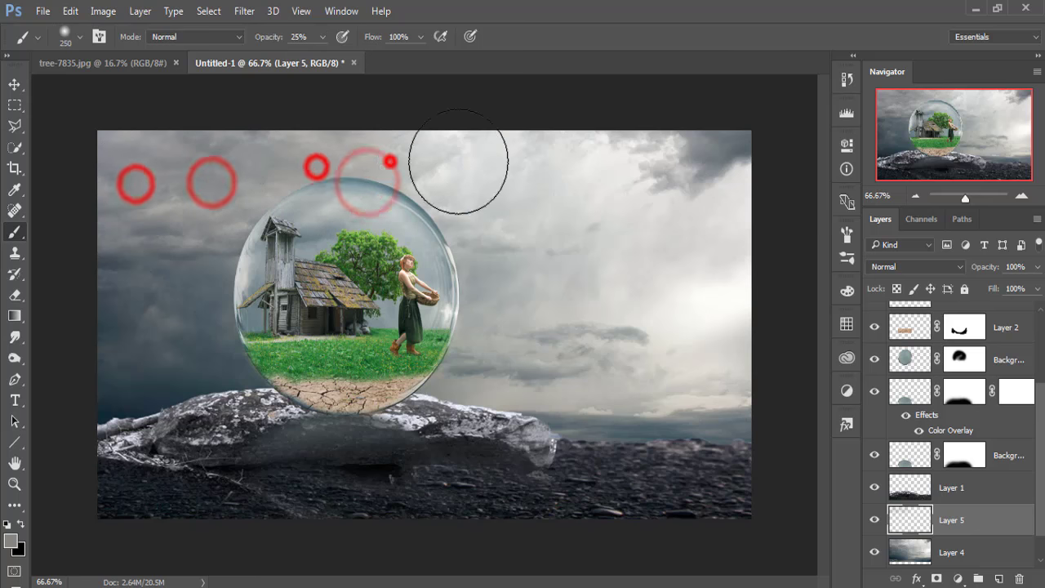
left_click(527, 178)
left_click(550, 164)
left_click(642, 185)
left_click(690, 165)
left_click(727, 161)
left_click(528, 231)
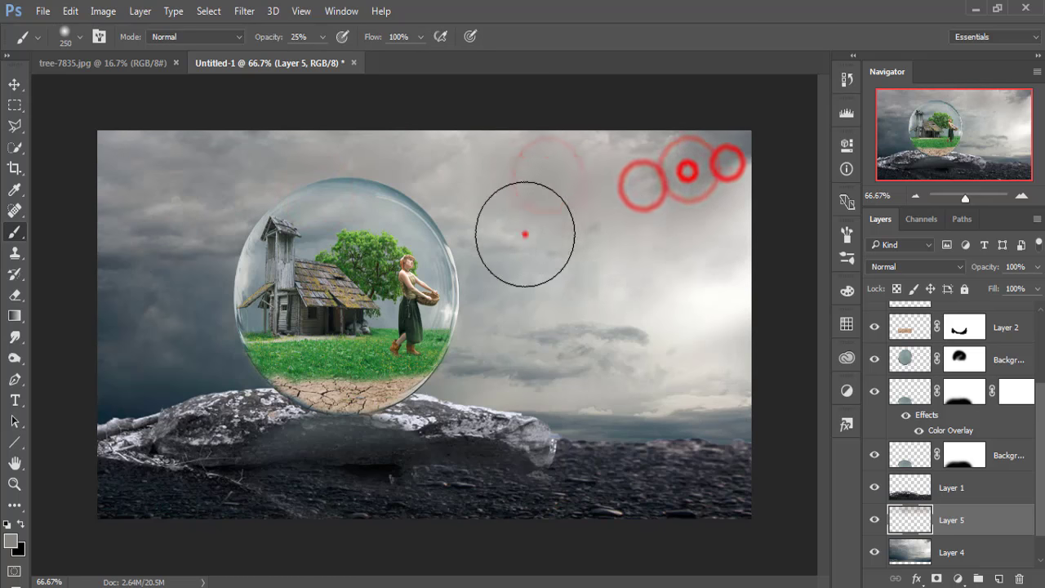
- Paint grey haze over the right side, the lower sky near the horizon and the right edge
left_click(306, 261)
left_click(751, 261)
left_click(686, 352)
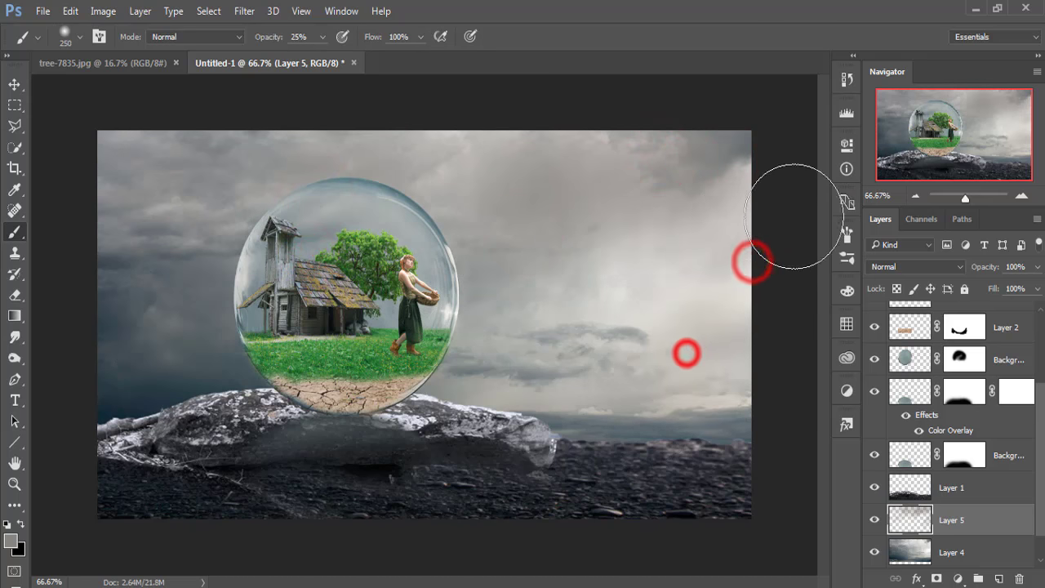
left_click(719, 256)
left_click(513, 393)
left_click(534, 311)
left_click(723, 389)
left_click(751, 401)
left_click(694, 392)
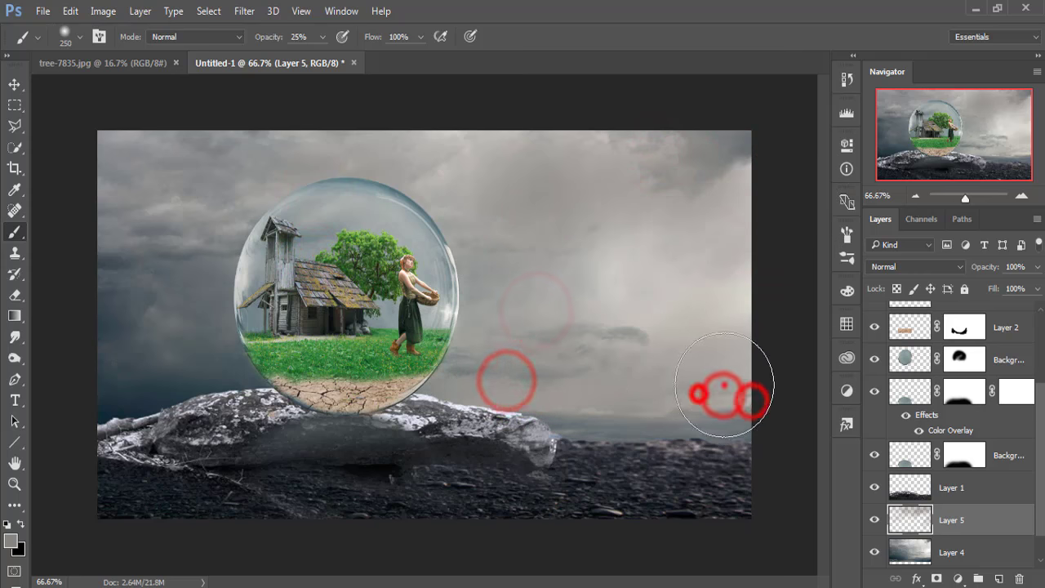
left_click(700, 368)
left_click(727, 292)
left_click(756, 136)
left_click(760, 297)
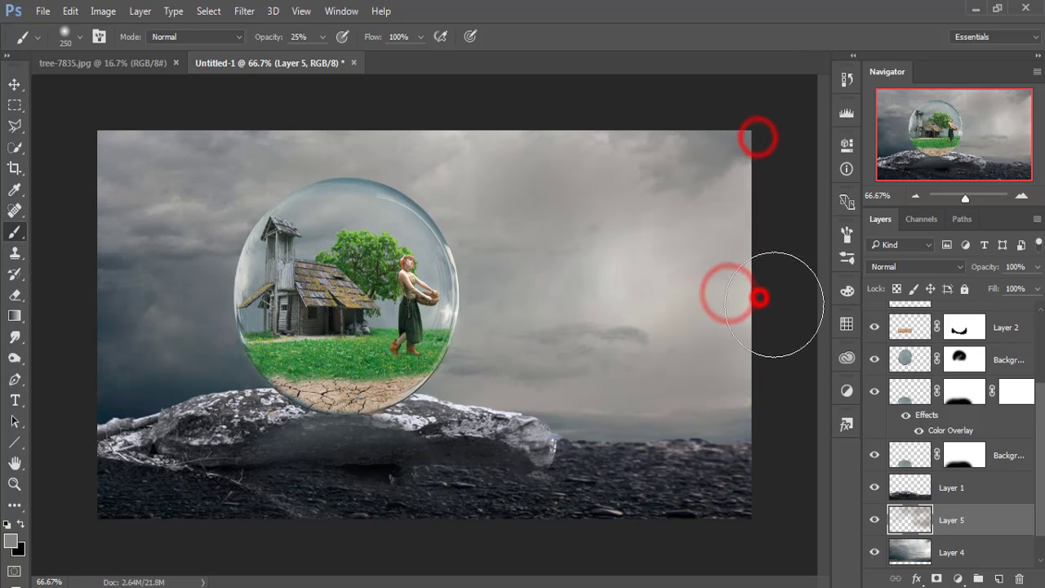
left_click(764, 397)
- Haze the left sky near the rock and the right horizon, then give Layer 1 a white layer mask
left_click(495, 425)
left_click(205, 424)
left_click(77, 413)
left_click(109, 419)
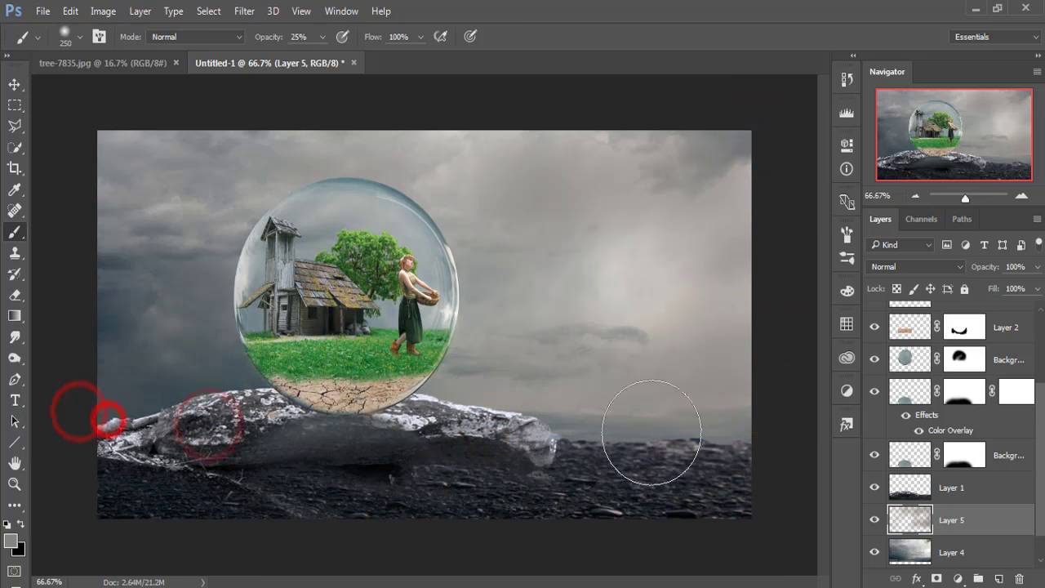
left_click(742, 424)
left_click(974, 488)
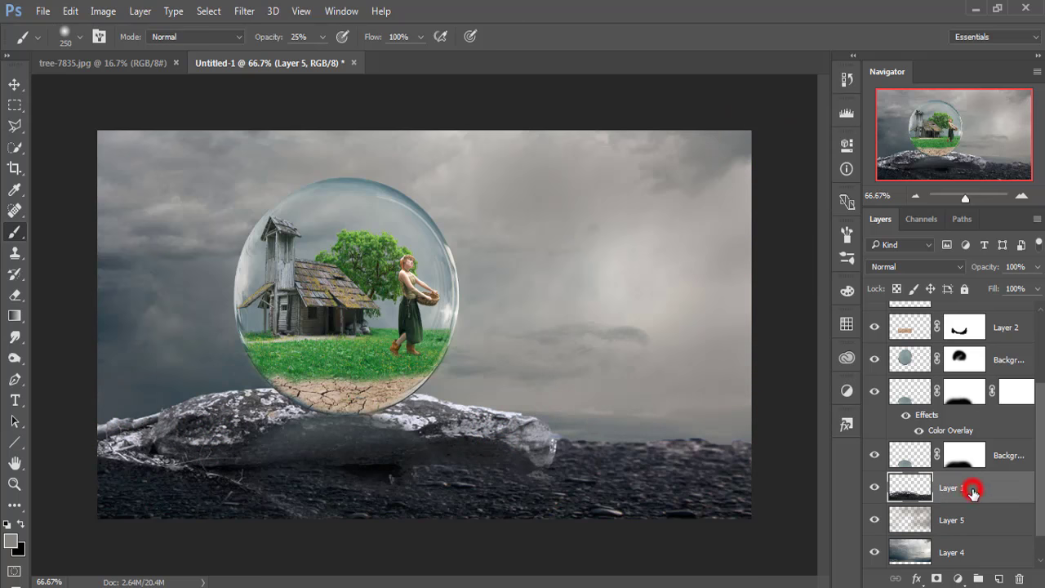
left_click(937, 579)
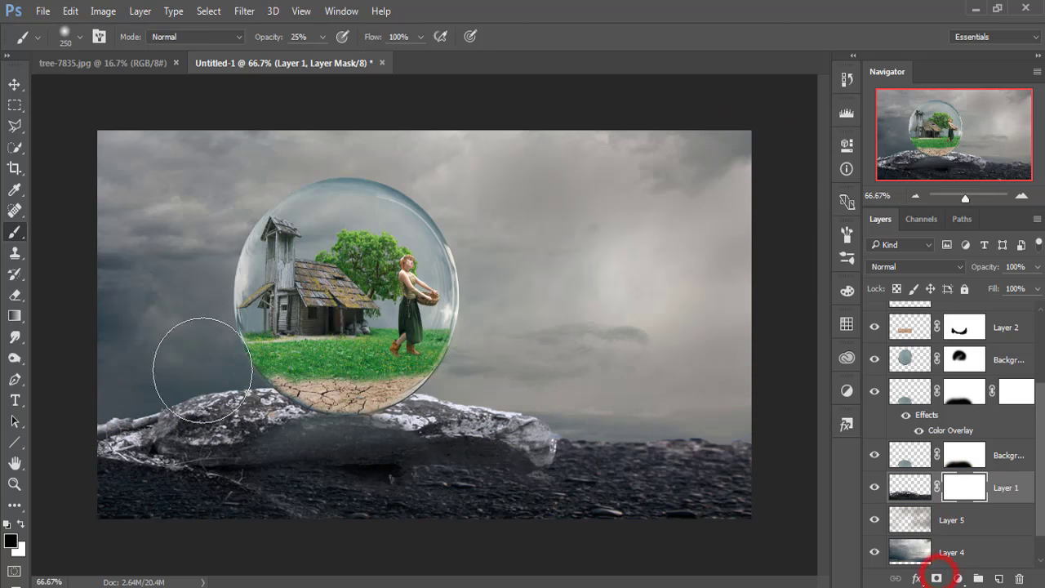
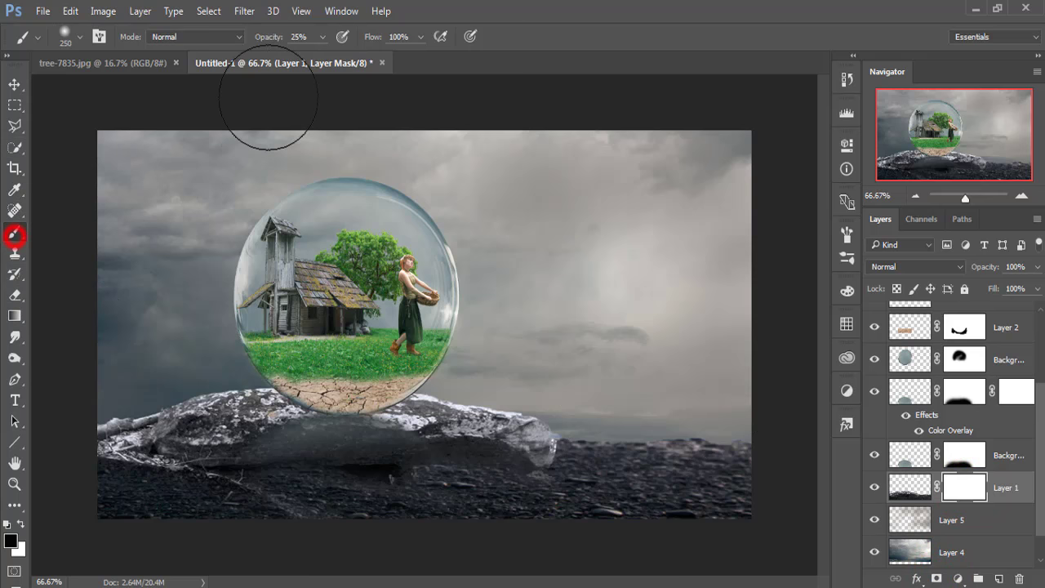
- Paint black at 100% opacity with a smaller brush on Layer 1's mask along the ground's left and right edges
left_click_drag(393, 58, 397, 58)
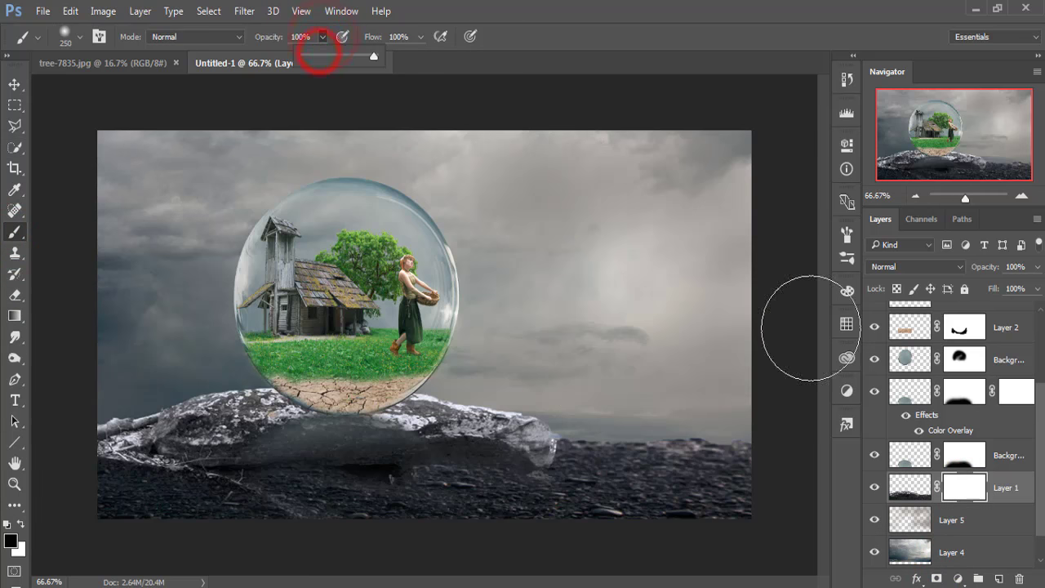
key("bracketleft")
key("bracketleft")
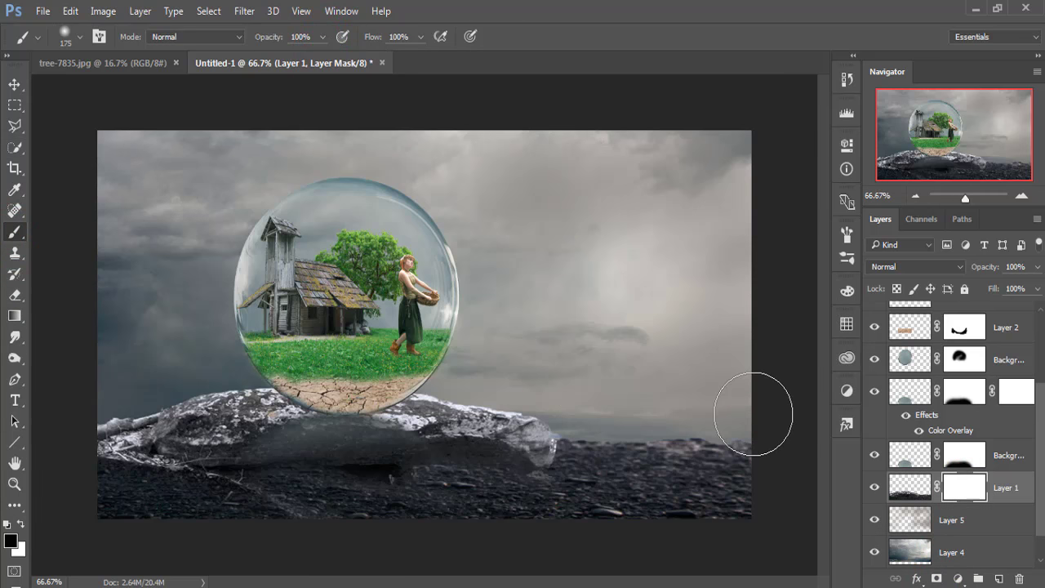
key("bracketleft")
left_click_drag(751, 422, 584, 422)
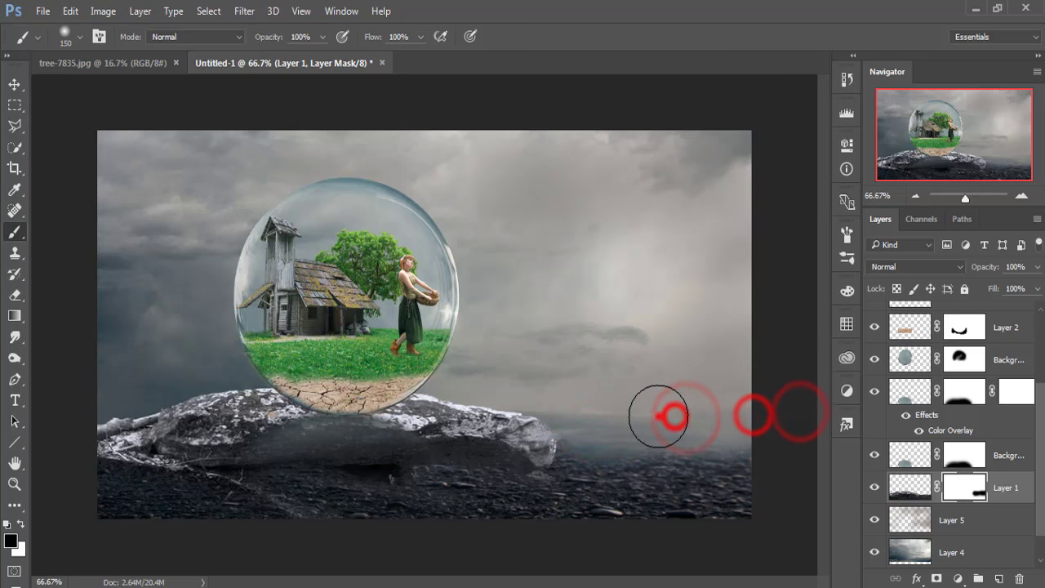
left_click_drag(748, 415, 602, 420)
left_click_drag(88, 418, 155, 378)
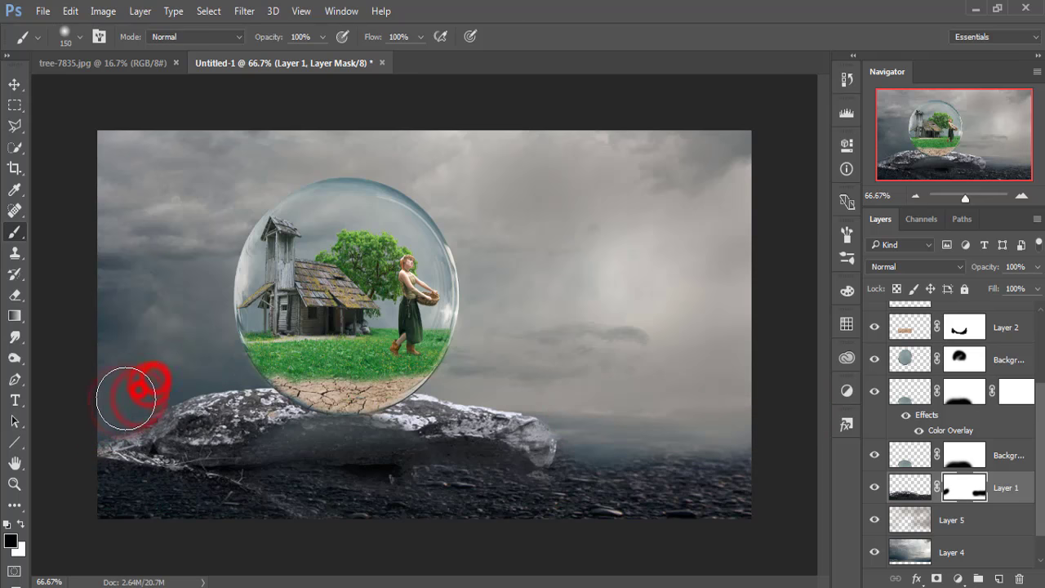
left_click(60, 420)
left_click(735, 434)
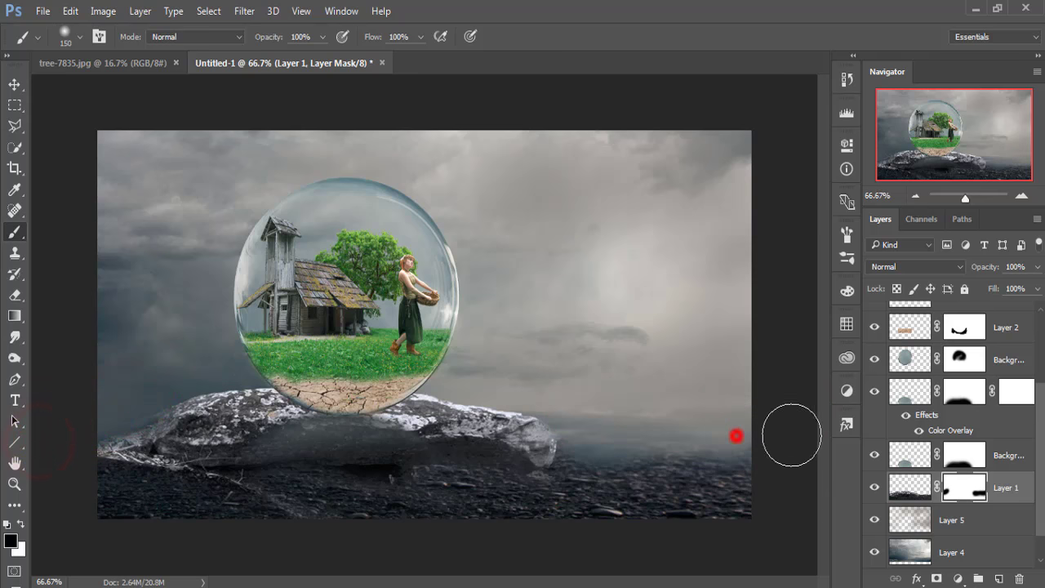
left_click(795, 432)
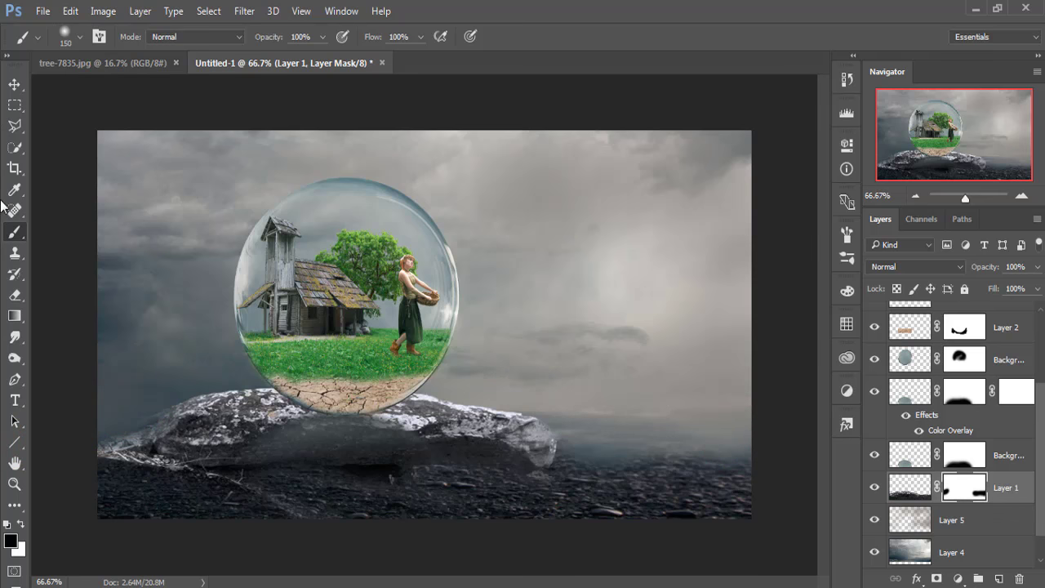
left_click(13, 88)
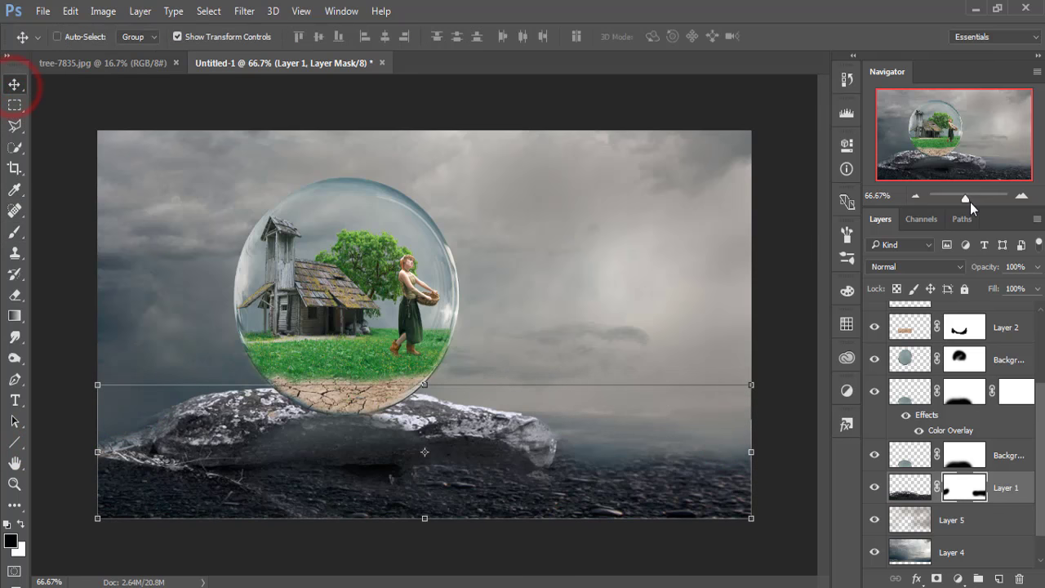
- Select Layer 5 and set the Brush tool to 17% opacity
left_click(1039, 432)
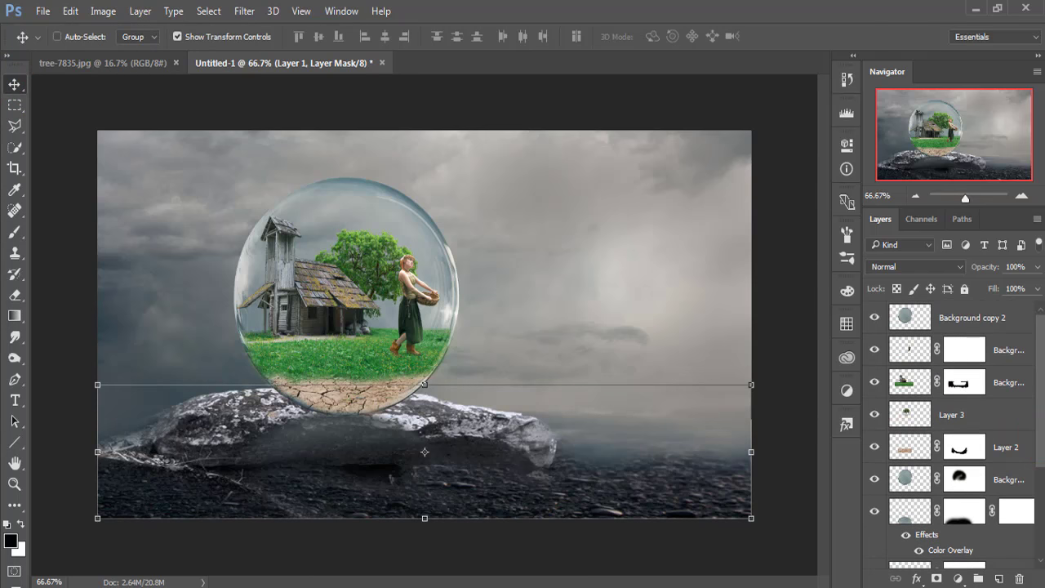
left_click(1039, 398)
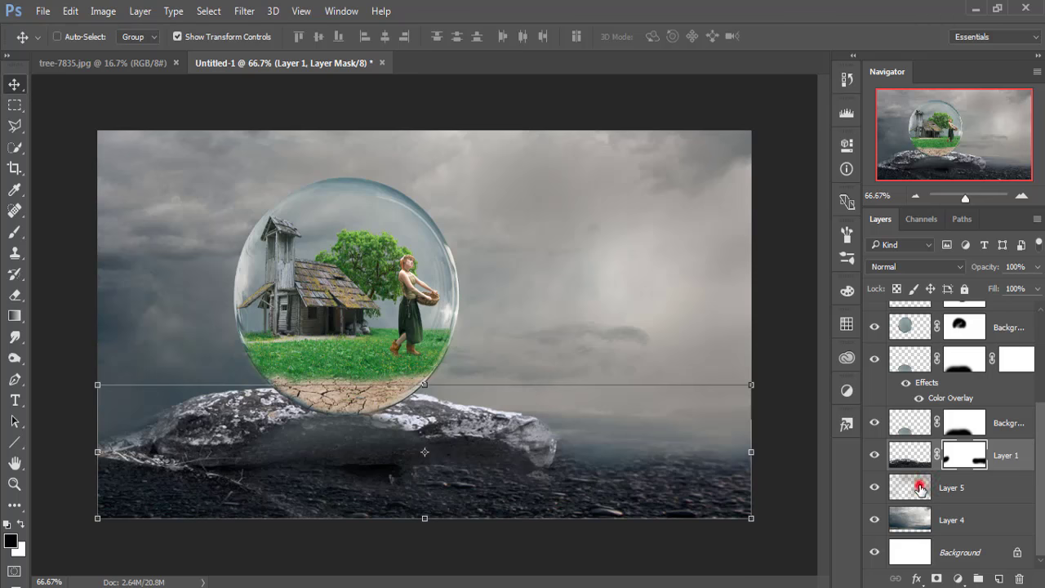
left_click(921, 488)
left_click(14, 232)
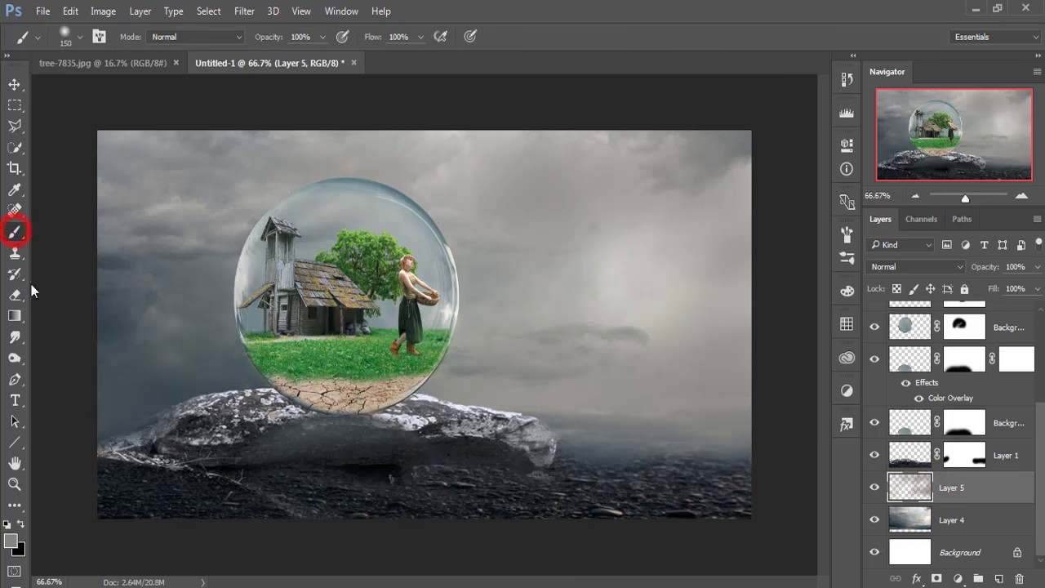
left_click(324, 36)
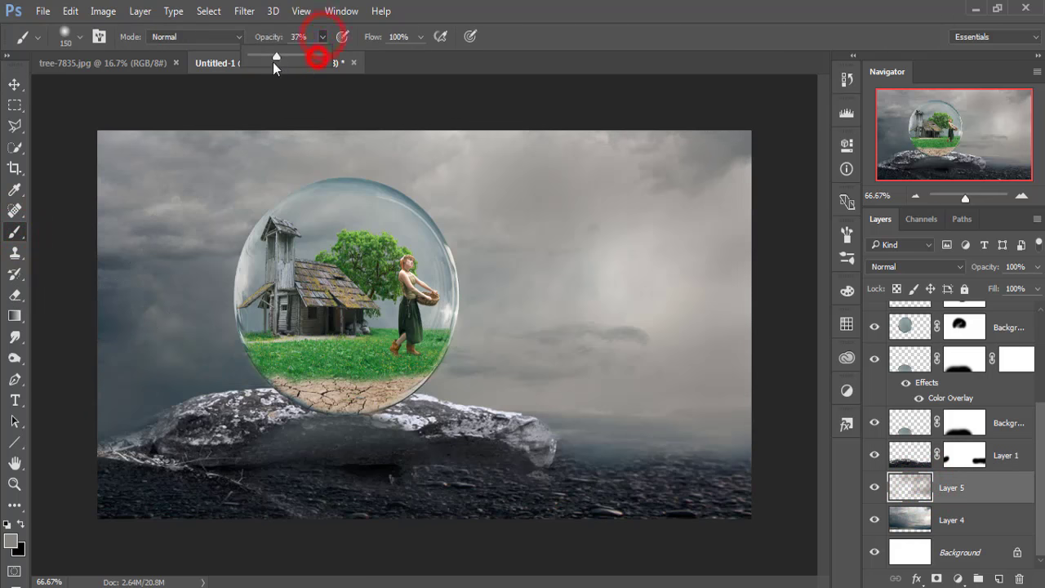
left_click_drag(272, 62, 263, 61)
left_click(117, 292)
- Dab soft 17% brush strokes over the left side of the sky
left_click_drag(110, 380, 106, 420)
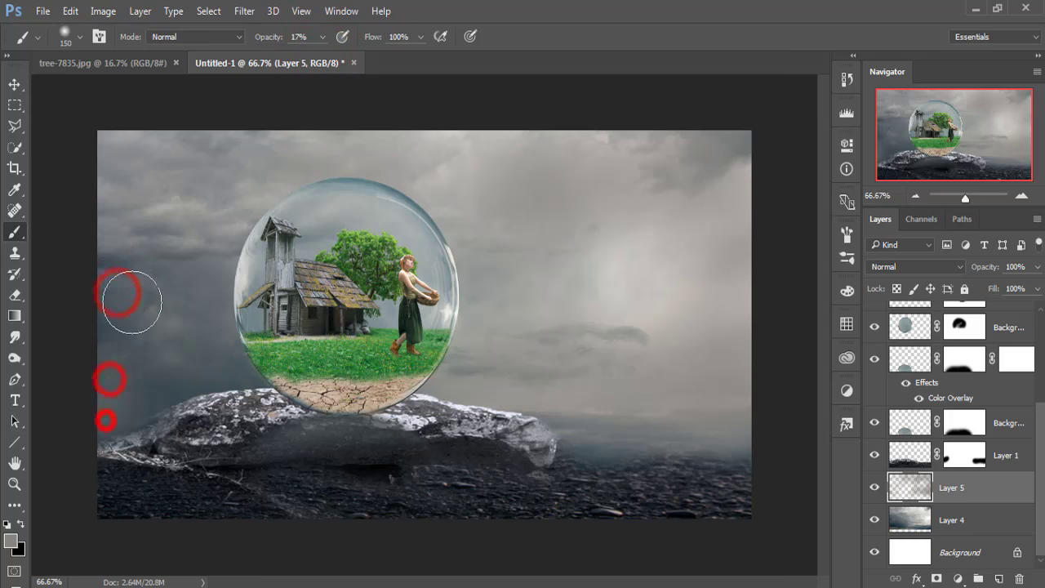
left_click(133, 238)
left_click(93, 320)
left_click(105, 133)
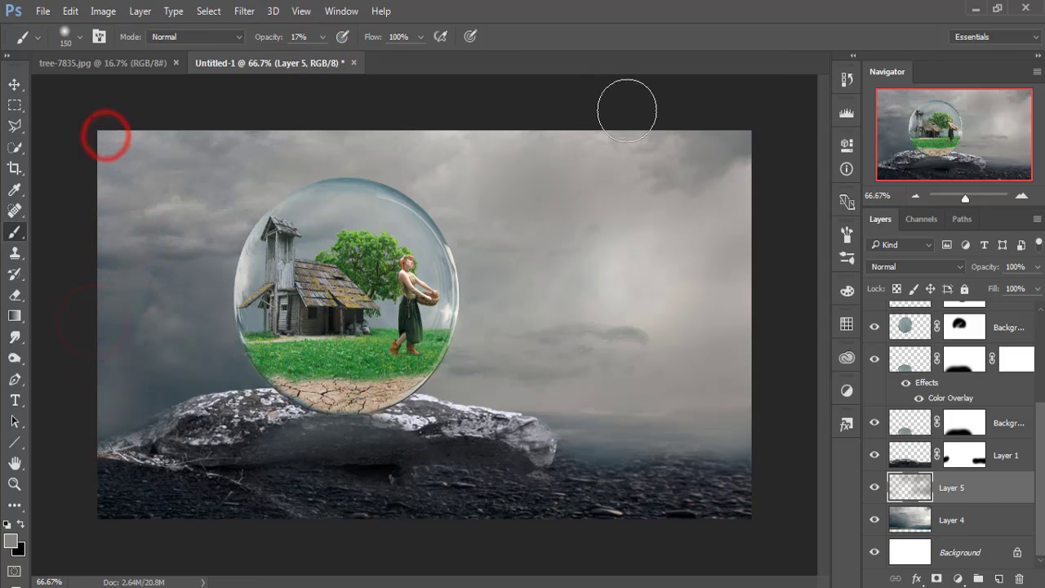
- Dab faint tone across the right and lower parts of the sky
left_click(716, 116)
left_click(763, 126)
left_click(732, 200)
left_click(746, 174)
left_click(674, 240)
left_click(630, 281)
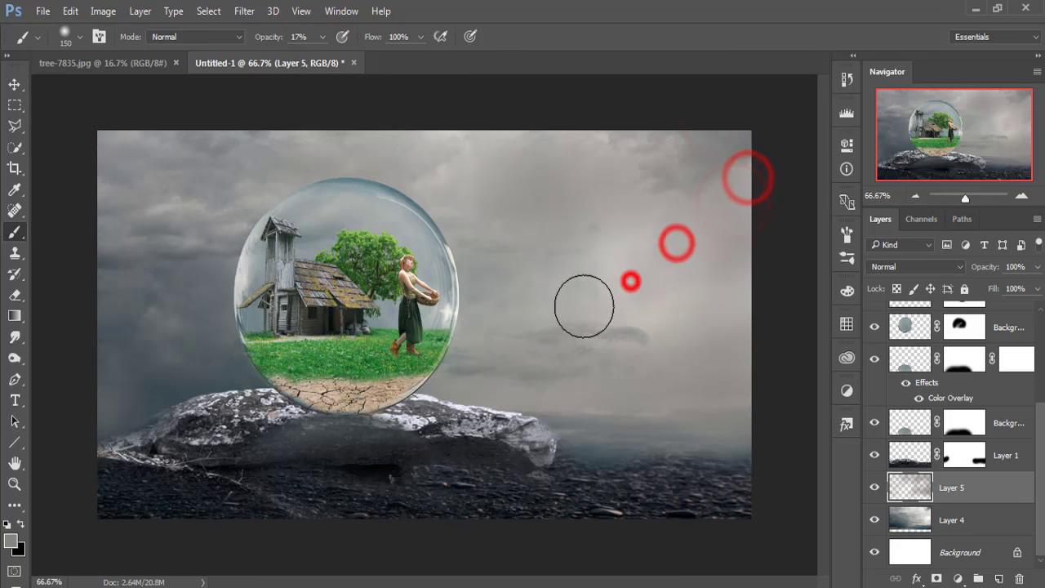
left_click(713, 413)
left_click(772, 393)
left_click(119, 409)
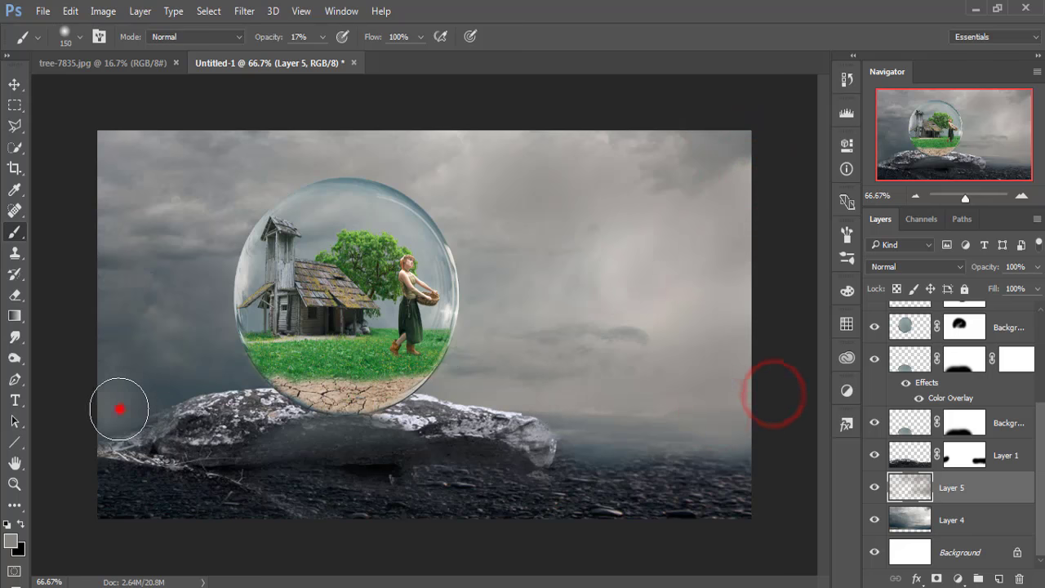
left_click(8, 86)
- Drag the hummingbird layer into Untitled-1 and close the hummingbird document
mouse_move(395, 63)
left_mouse_down()
mouse_move(394, 140)
mouse_move(780, 169)
left_mouse_up()
left_click_drag(872, 330, 511, 282)
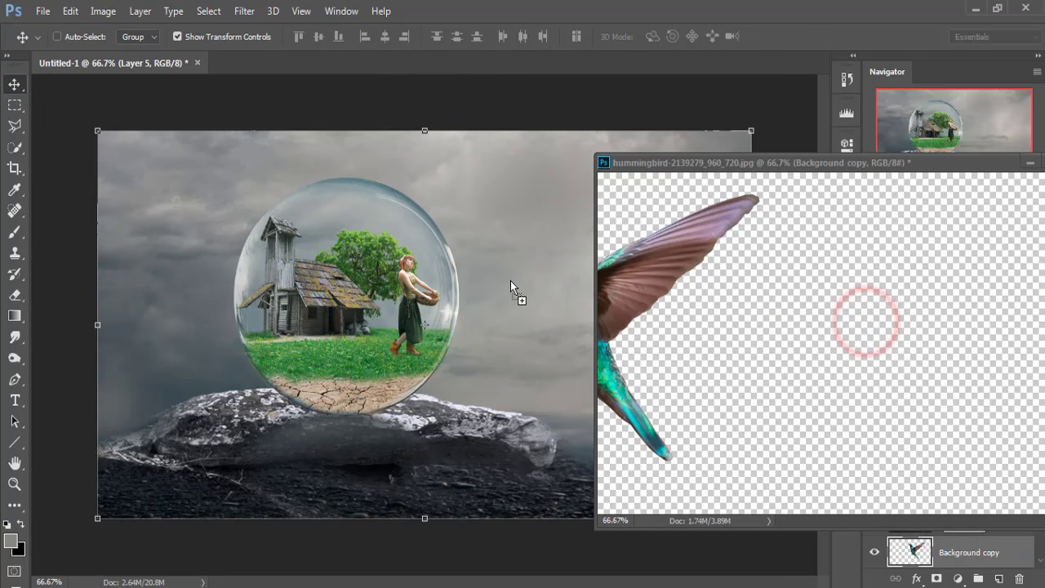
left_click(1034, 162)
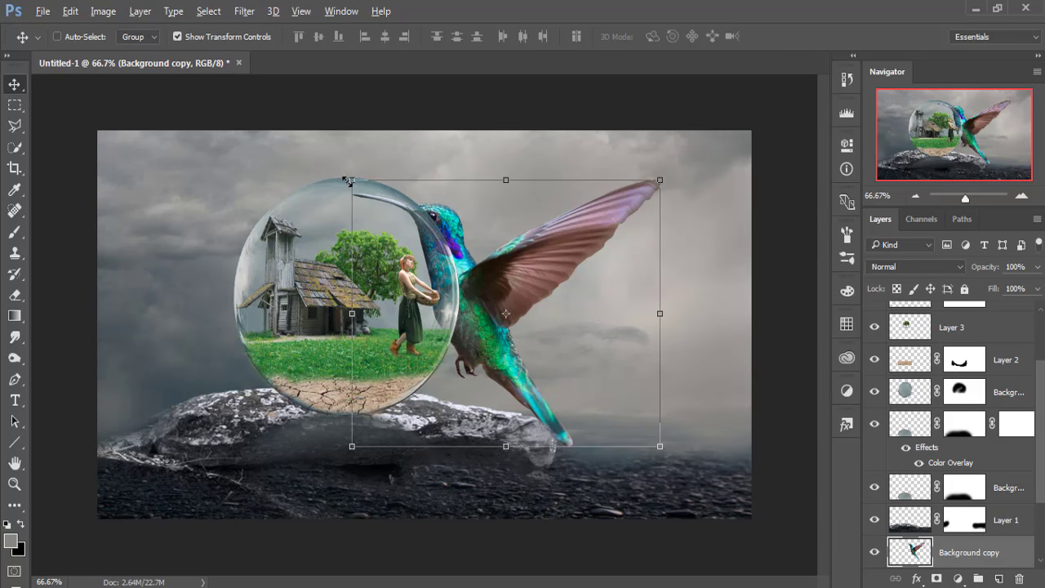
- Scale the hummingbird down to about 56%, then shrink it further
left_click(348, 182)
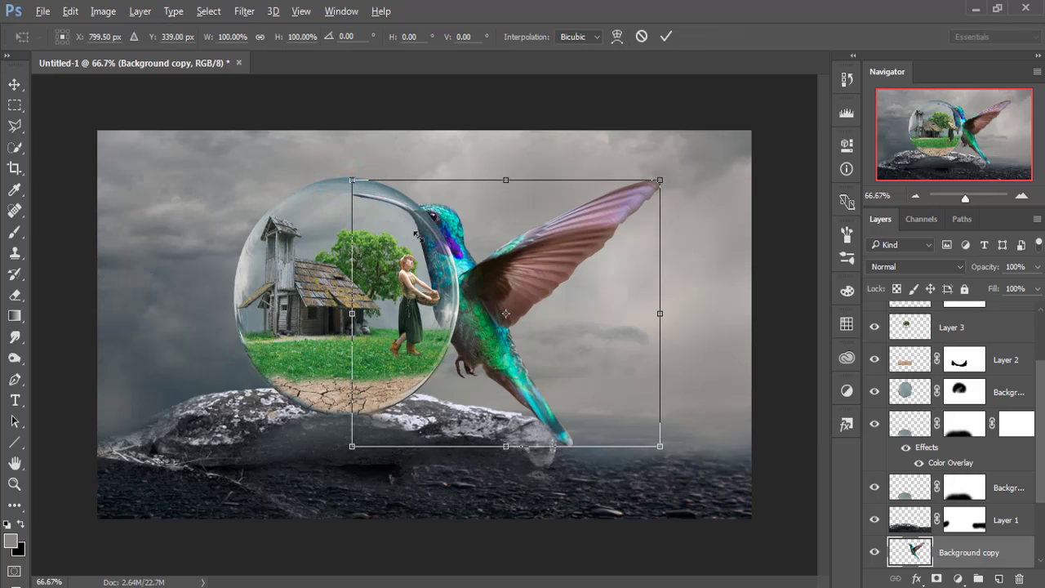
left_click_drag(417, 234, 418, 238)
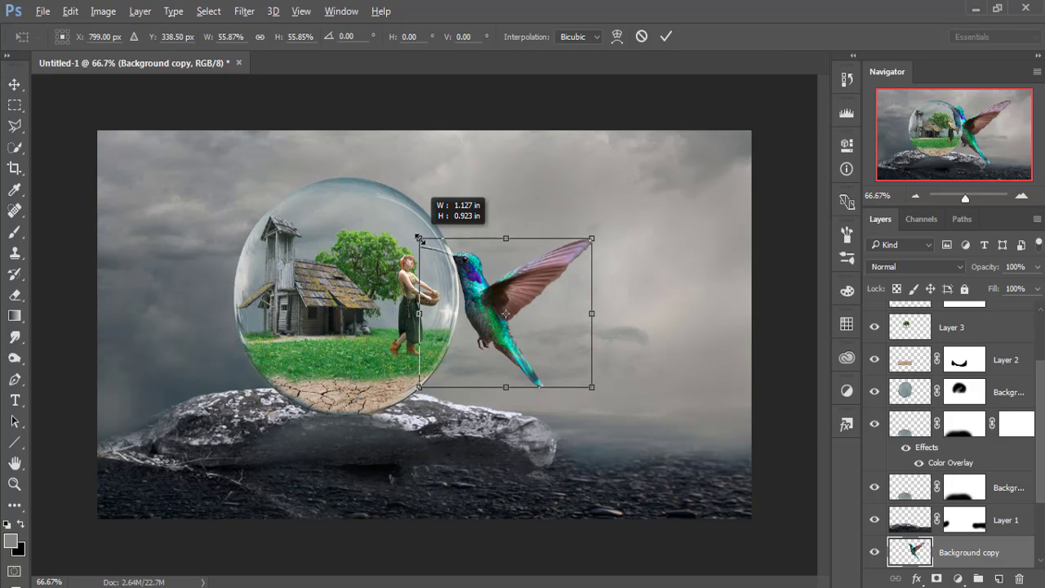
left_click(666, 37)
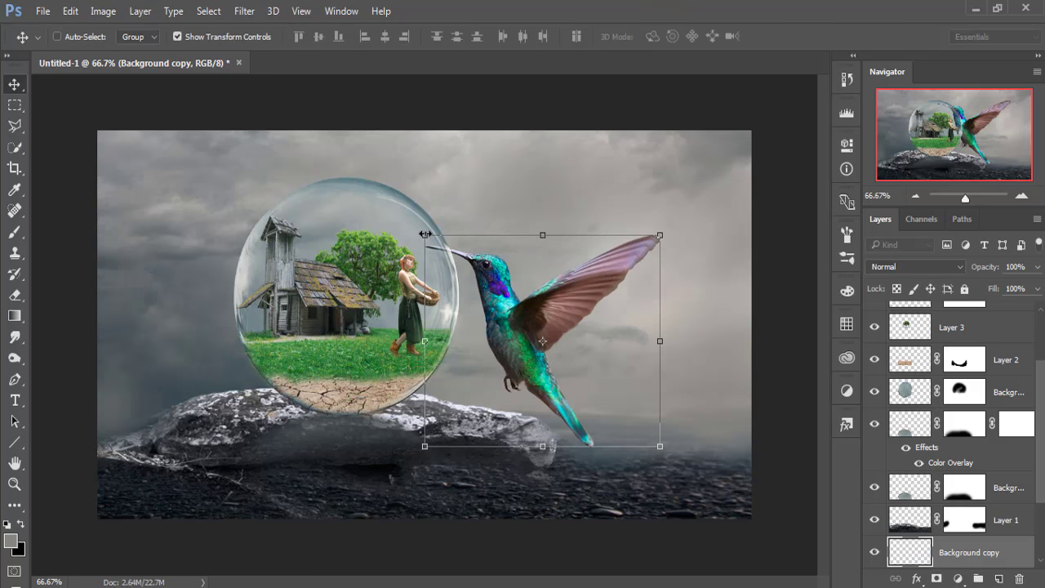
left_click_drag(425, 235, 471, 267)
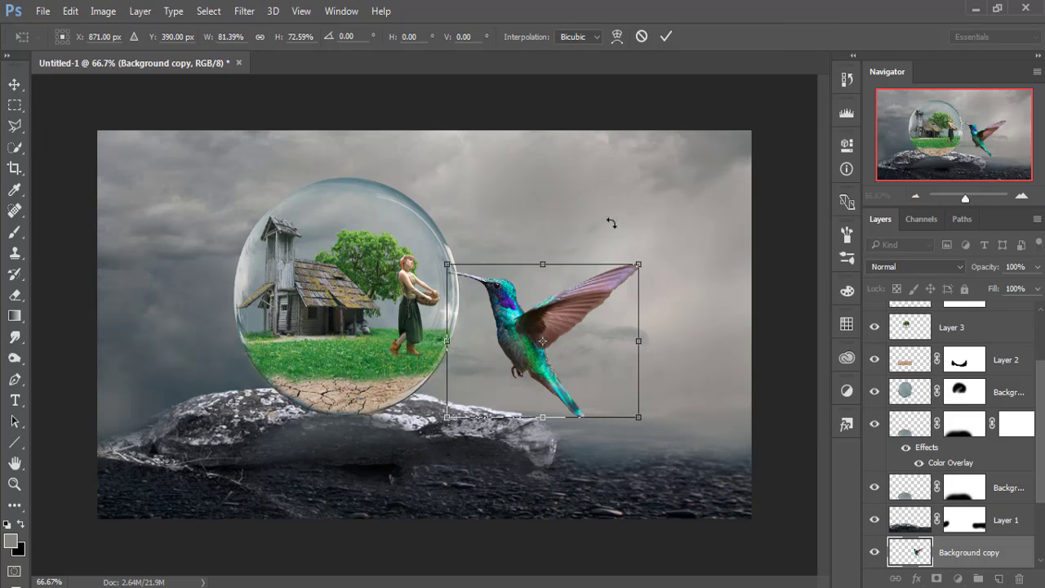
left_click(665, 38)
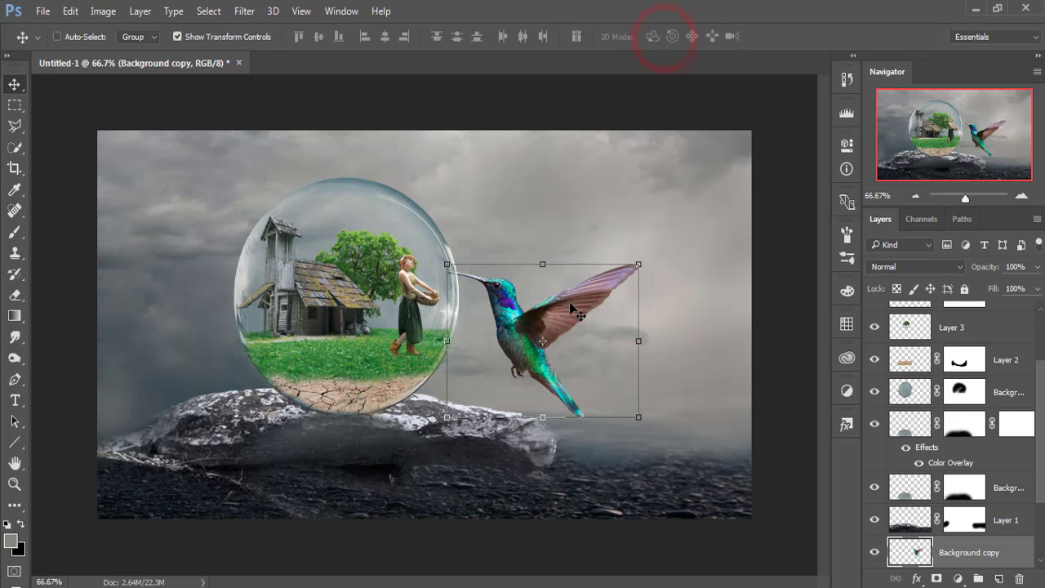
- Move the hummingbird, rotate it about -8°, raise it ~30 px and scale to ~104%
mouse_move(577, 316)
left_mouse_down()
mouse_move(608, 281)
mouse_move(605, 292)
left_mouse_up()
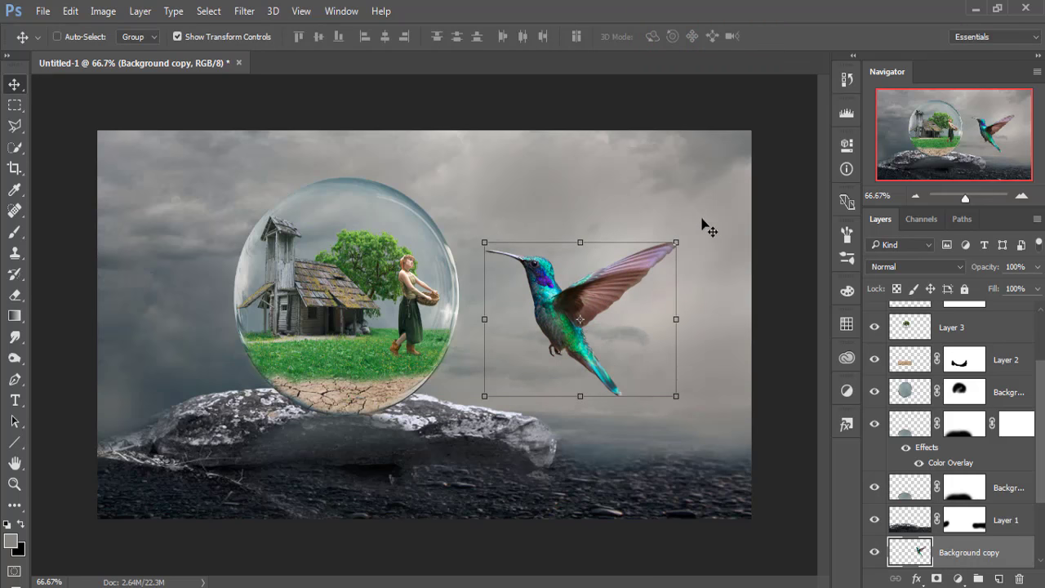
left_click_drag(683, 229, 682, 200)
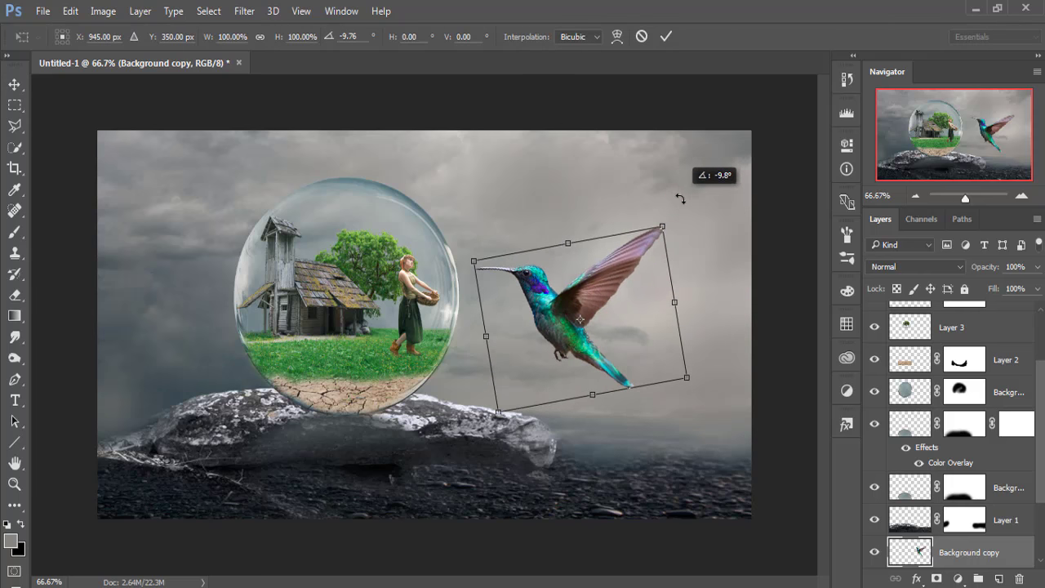
left_click_drag(682, 199, 679, 195)
left_click_drag(618, 272, 617, 248)
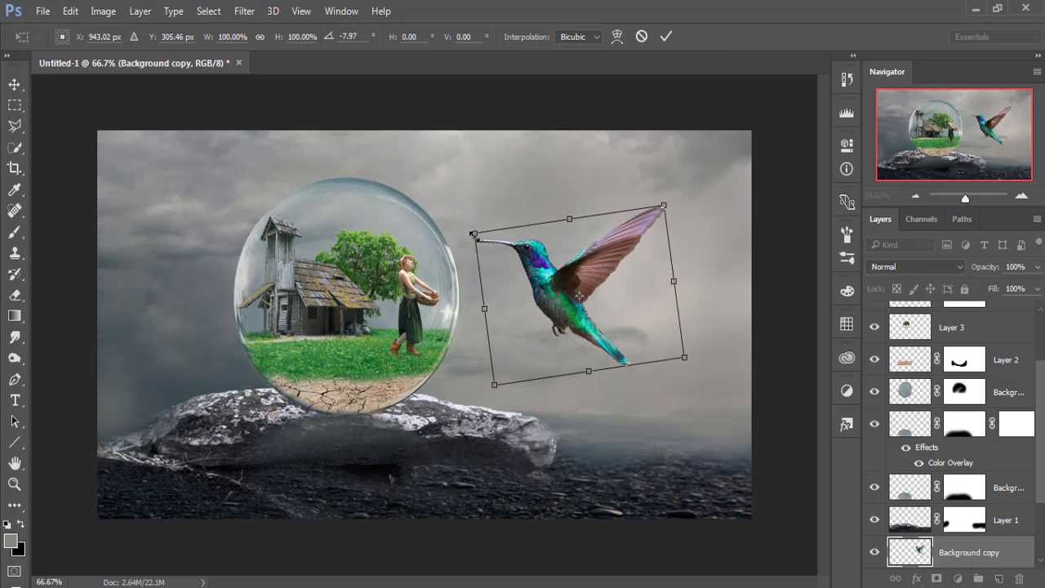
left_click_drag(474, 237, 463, 227)
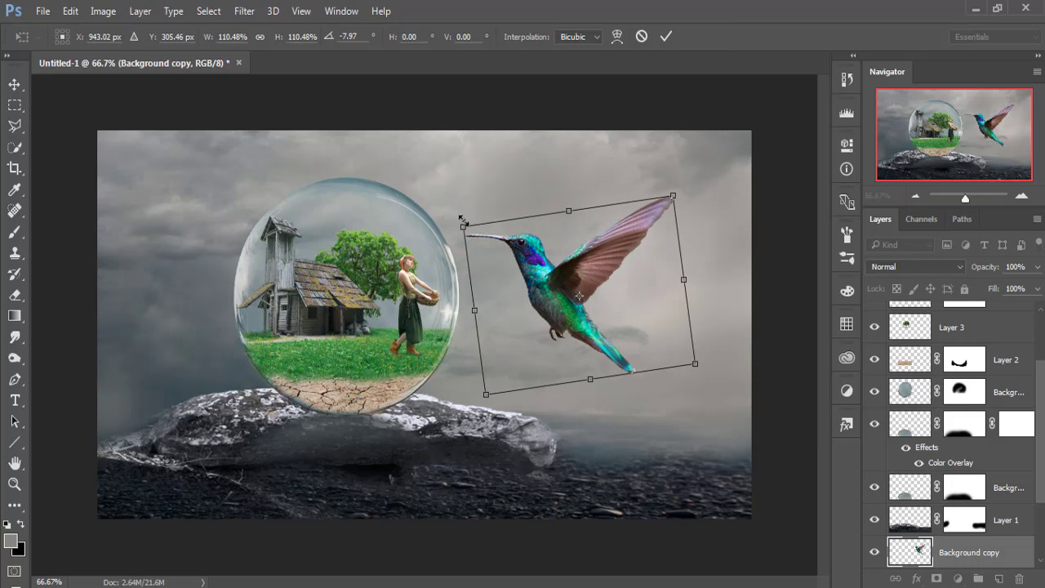
left_click_drag(463, 226, 470, 232)
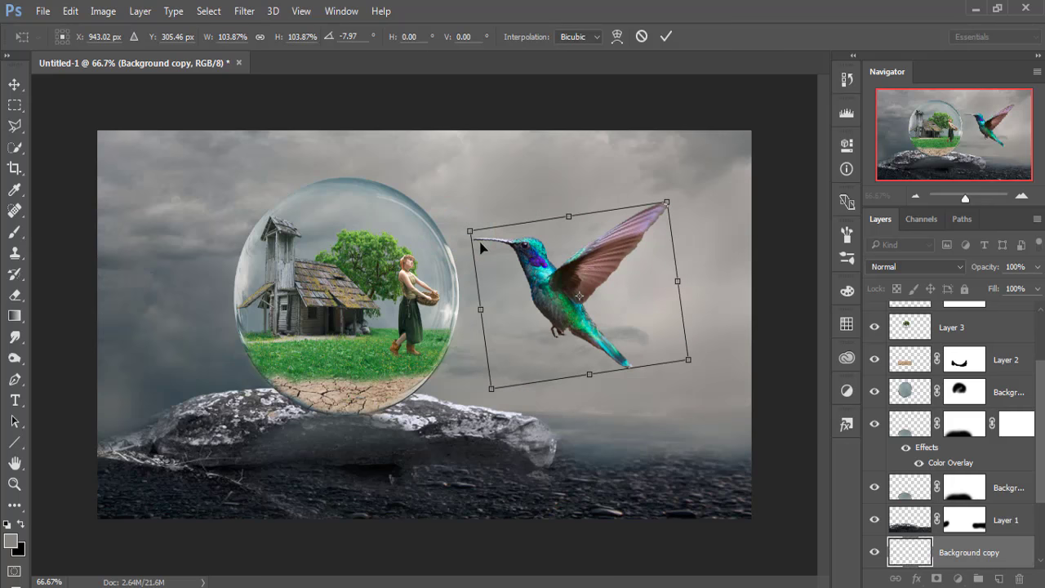
left_click(665, 37)
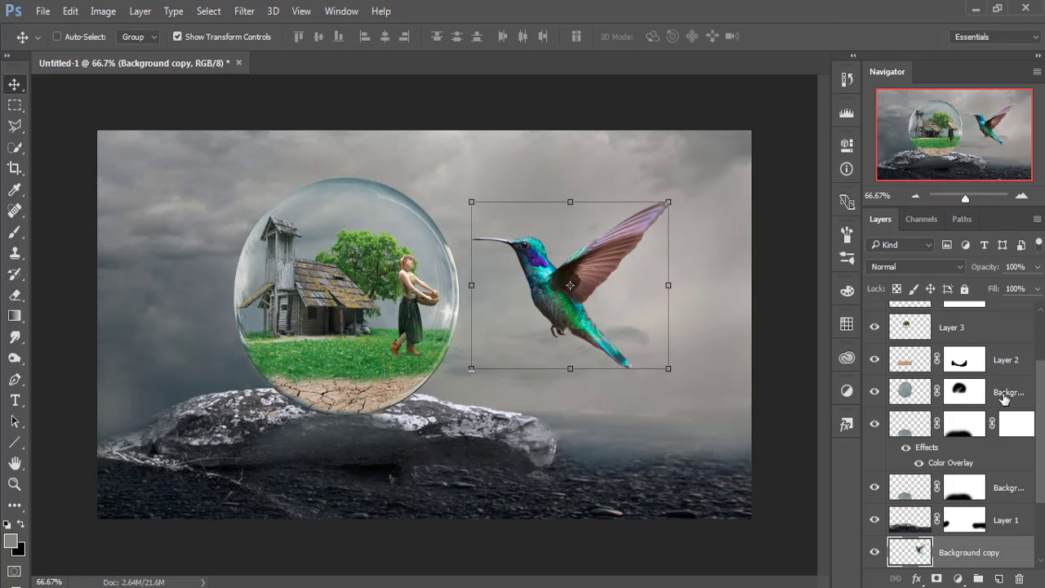
- Duplicate the hummingbird layer and place the copy at the top of the stack
left_click_drag(1042, 438, 1041, 508)
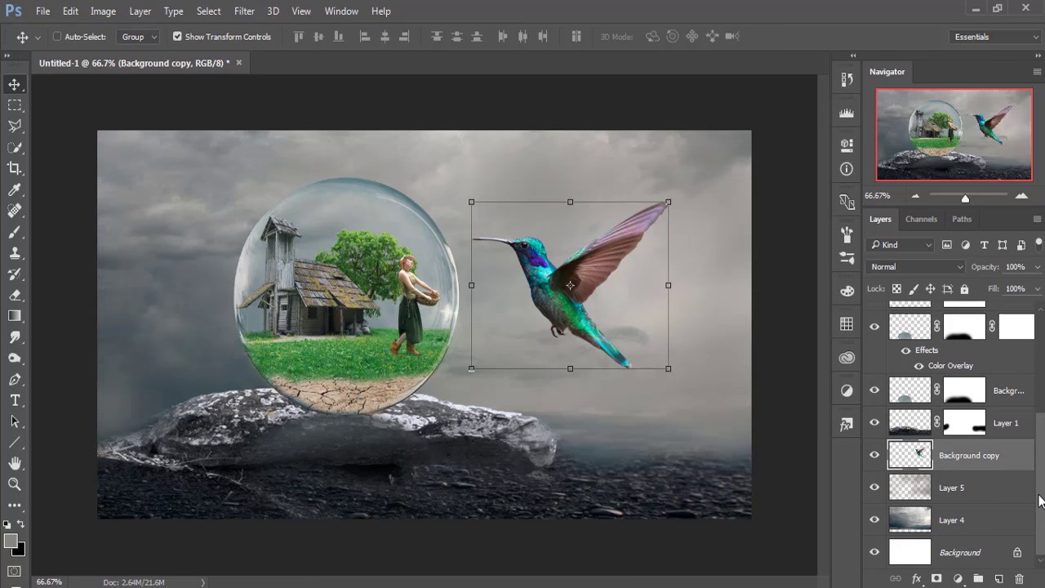
left_click(1001, 391)
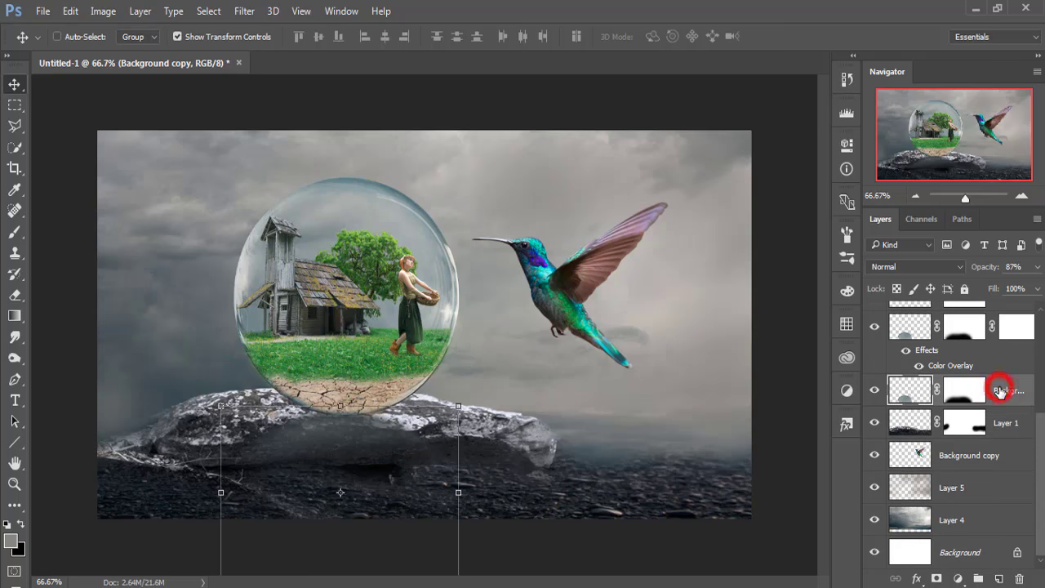
left_click(984, 456)
key("ctrl+j")
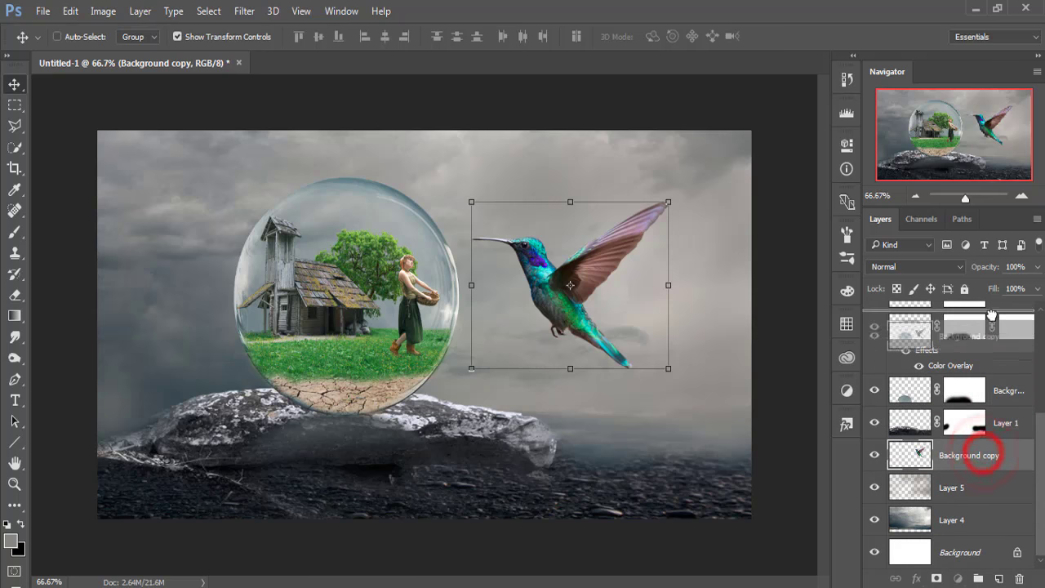
mouse_move(984, 455)
left_mouse_down()
mouse_move(989, 275)
mouse_move(970, 304)
left_mouse_up()
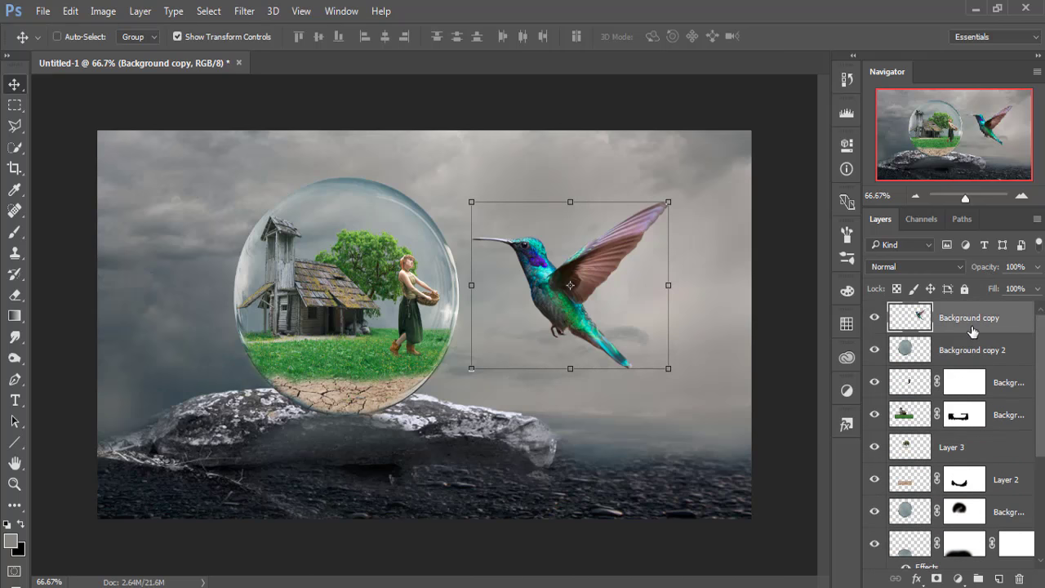
- Select every layer from the top down to Layer 1
left_click(975, 319)
mouse_move(1038, 351)
left_mouse_down()
mouse_move(1039, 404)
mouse_move(1037, 372)
left_mouse_up()
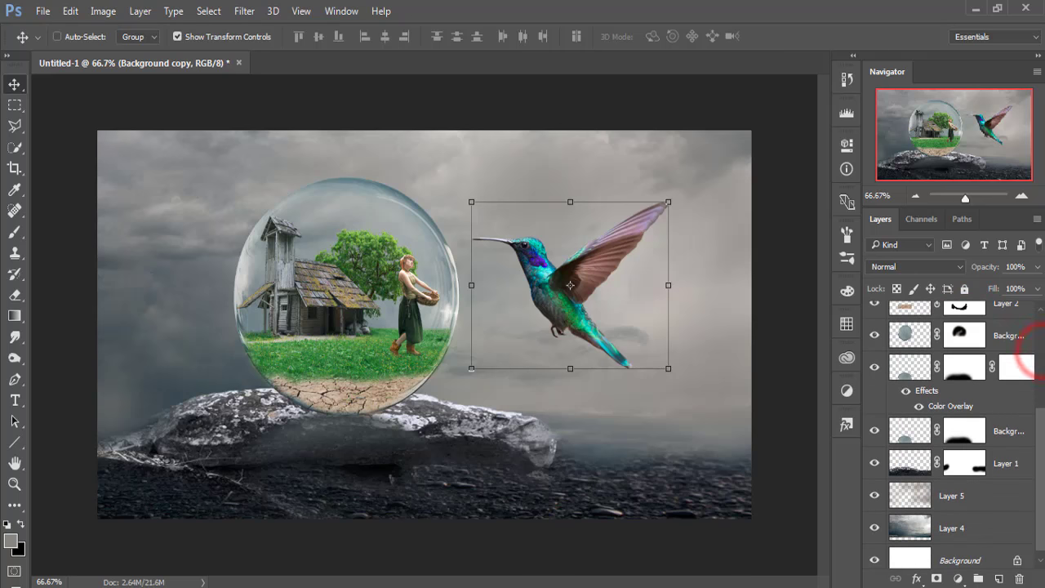
left_click(1010, 464, "shift")
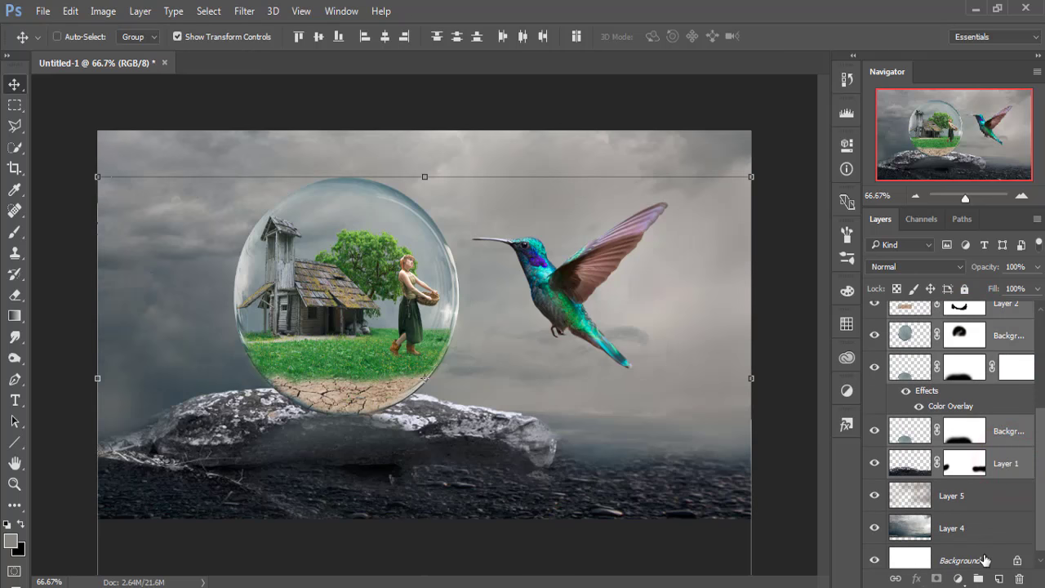
- Group the selected layers into Group 1 and add a layer mask to it
left_click(979, 580)
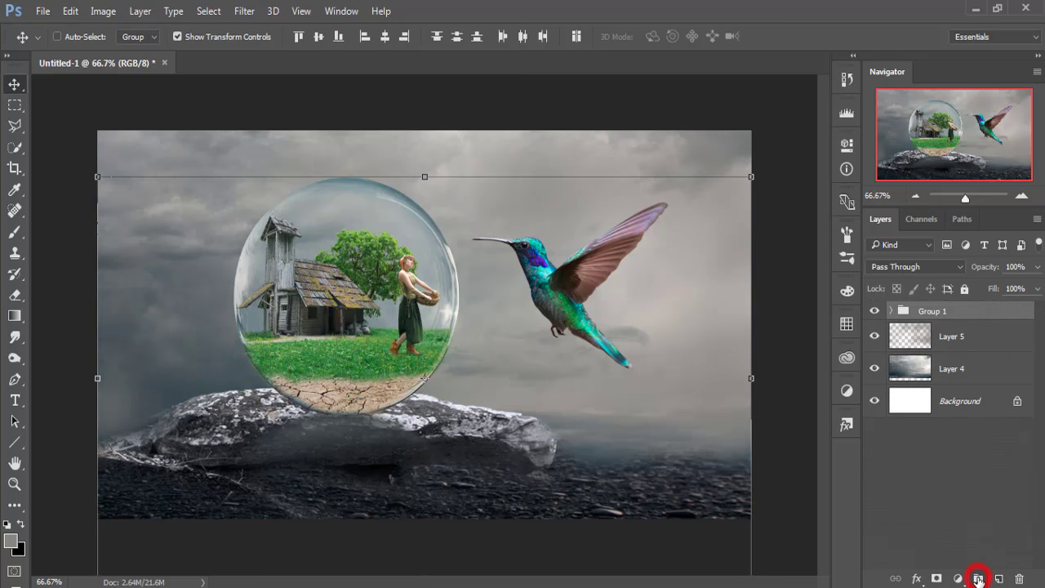
left_click(947, 314)
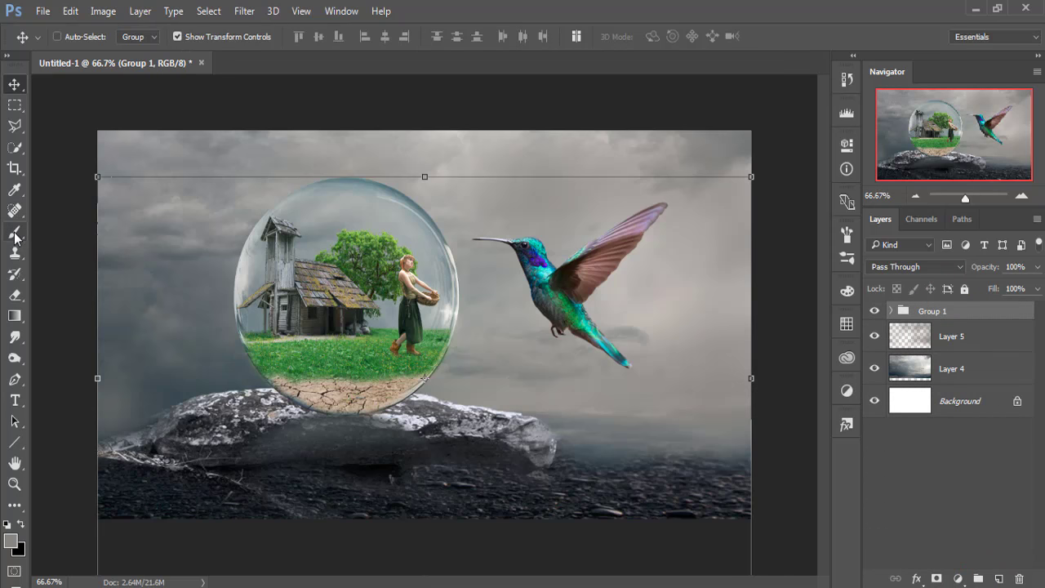
left_click(935, 311)
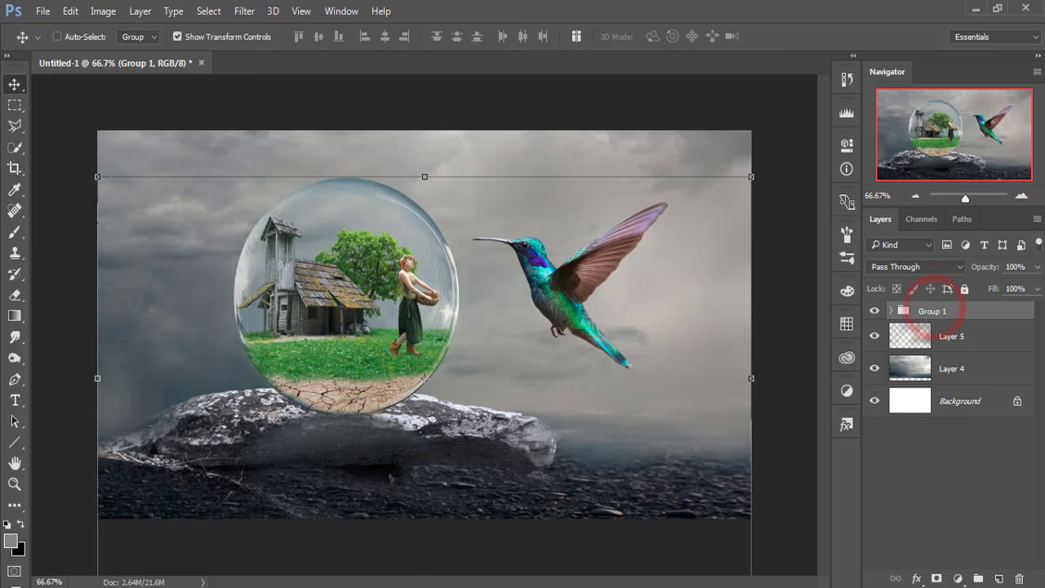
left_click(936, 579)
- Zoom in and paint black on the Group 1 mask along the bubble's lower edge
left_click(15, 233)
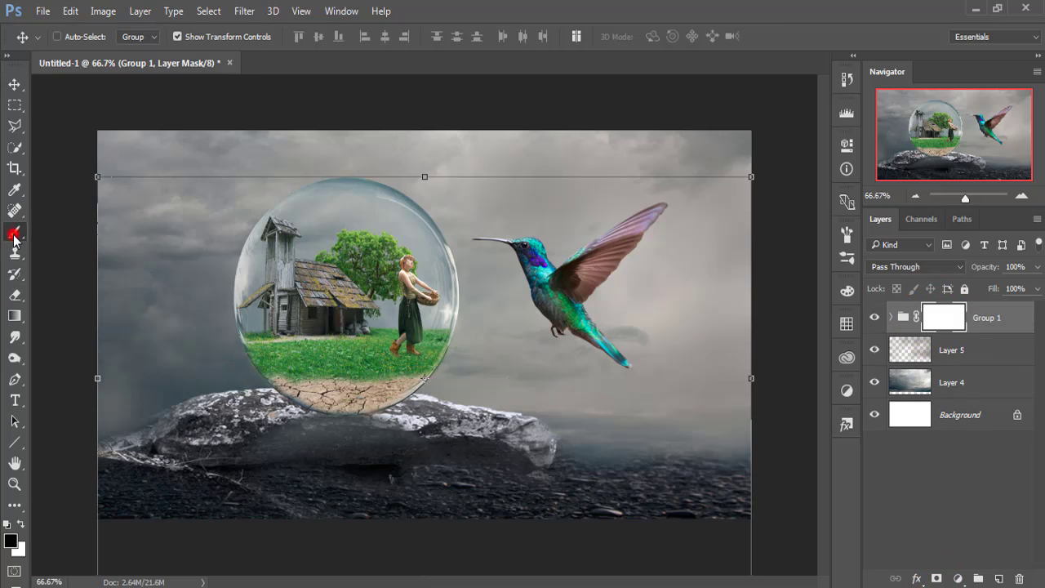
scroll(372, 360, "up", 3)
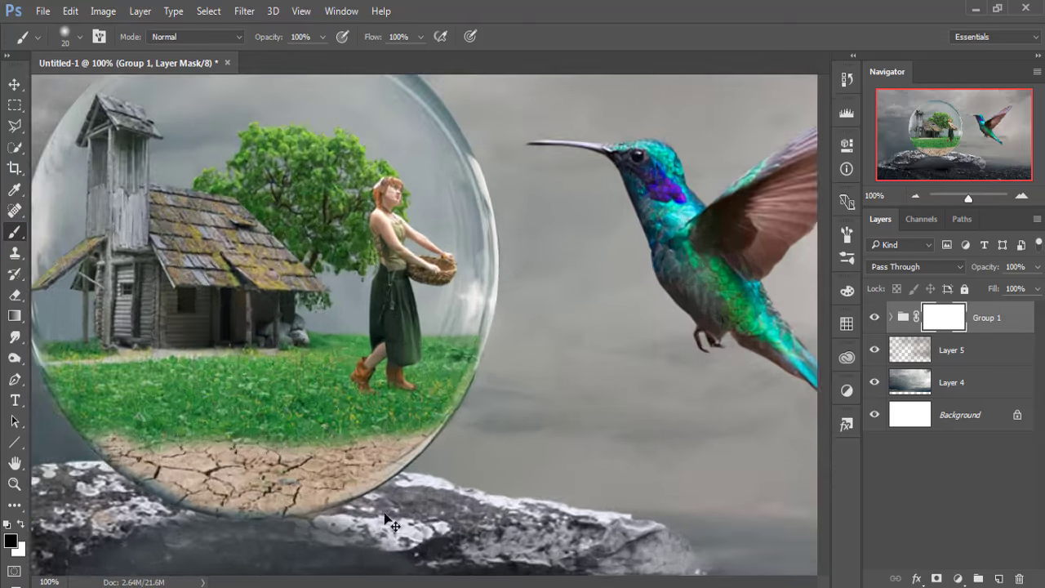
scroll(372, 359, "up", 2)
left_click_drag(317, 516, 562, 360)
left_click_drag(525, 391, 653, 155)
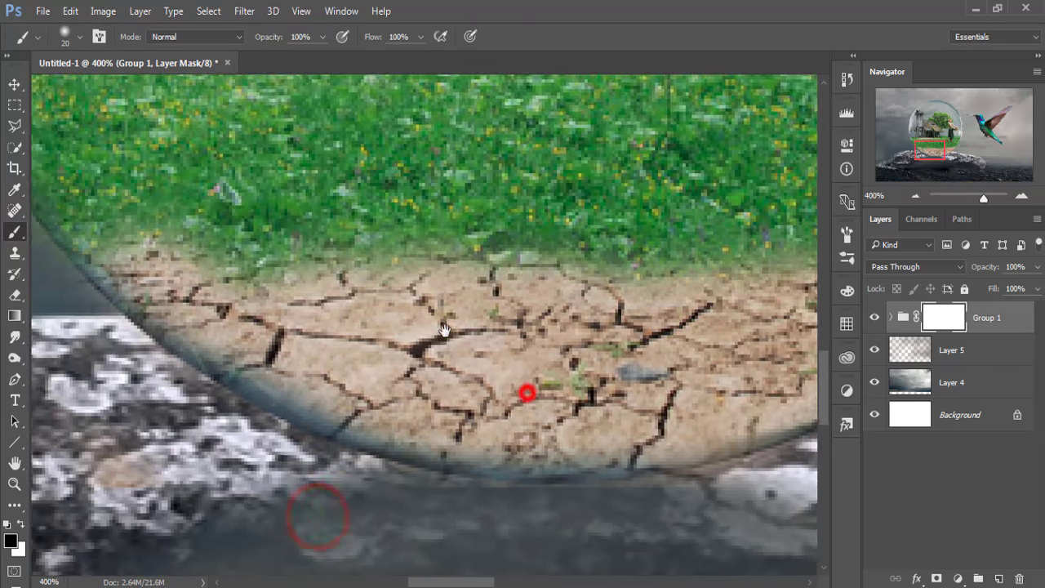
key("bracketleft")
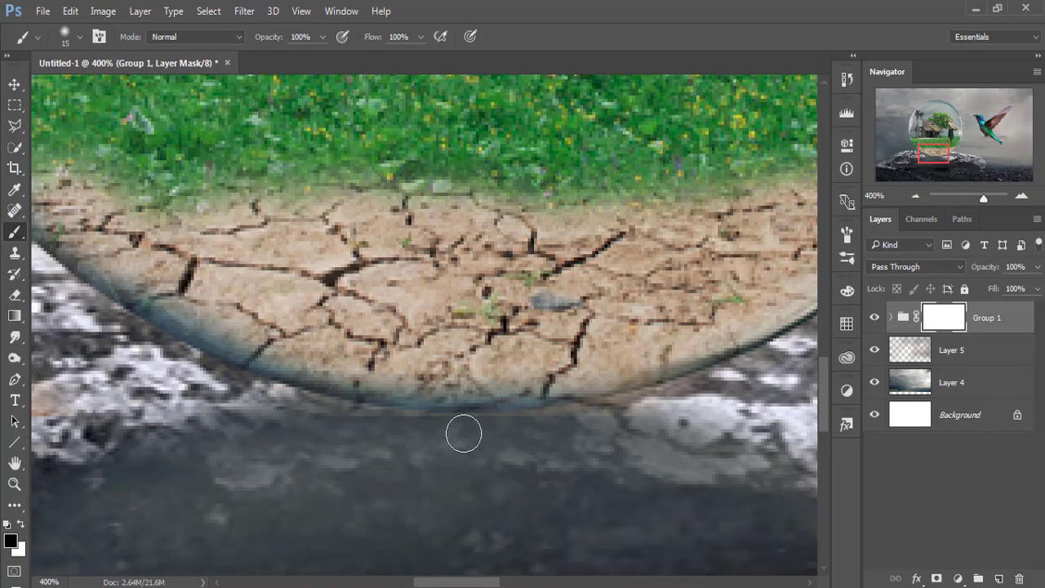
key("bracketleft")
key("bracketleft")
key("bracketleft")
mouse_move(449, 415)
left_mouse_down()
mouse_move(359, 403)
mouse_move(634, 389)
mouse_move(526, 403)
left_mouse_up()
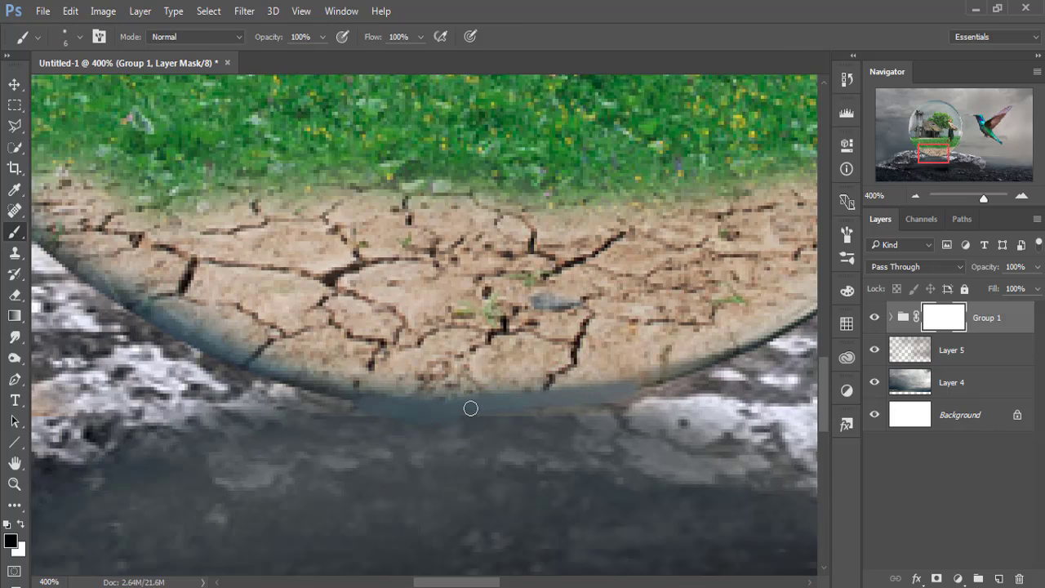
- Reposition the grouped scene slightly and zoom out to the whole document
left_click(14, 84)
left_click_drag(686, 357, 861, 516)
key("ctrl+minus")
key("ctrl+minus")
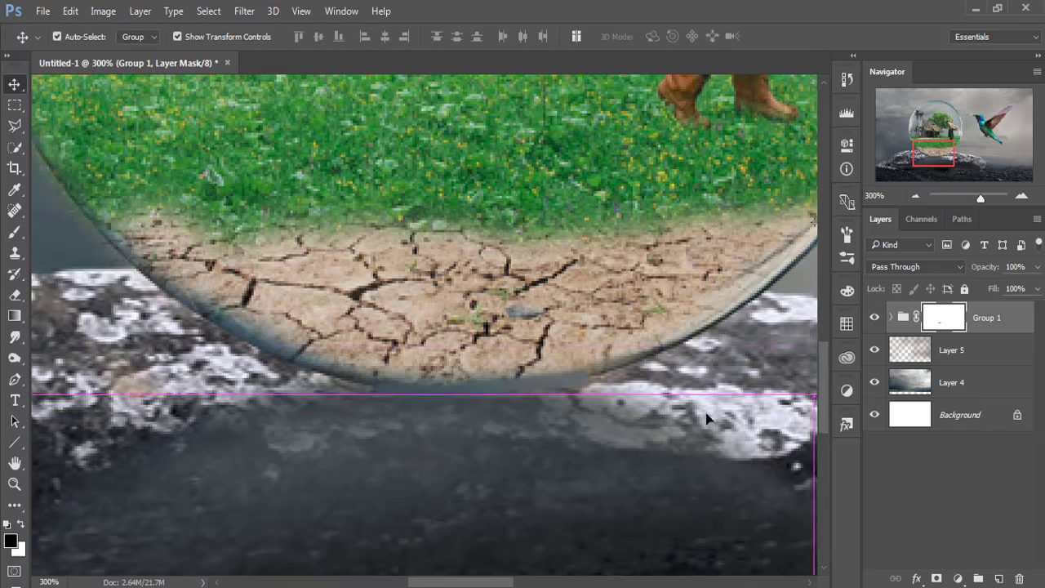
key("ctrl+minus")
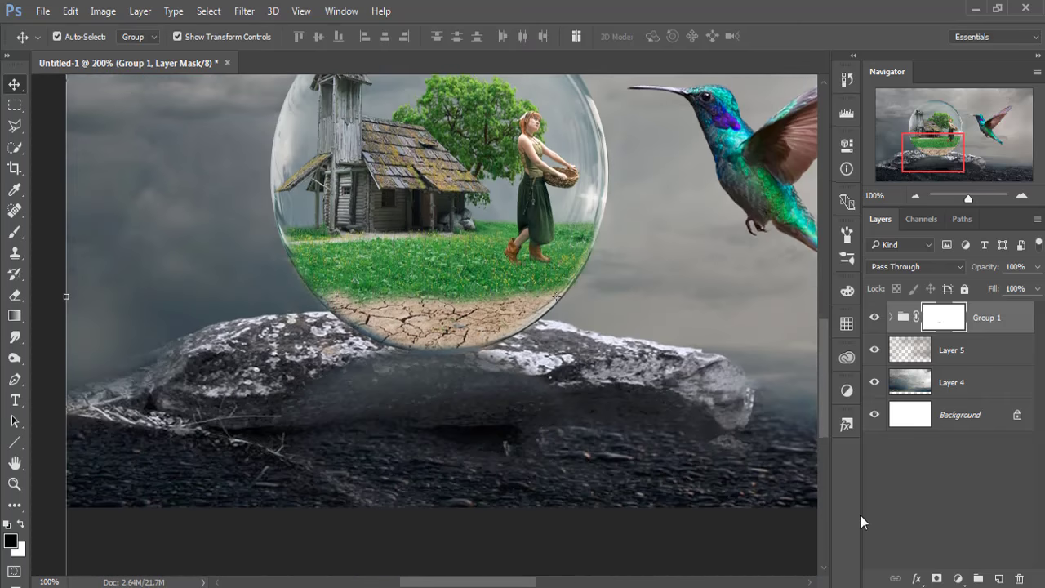
key("ctrl+minus")
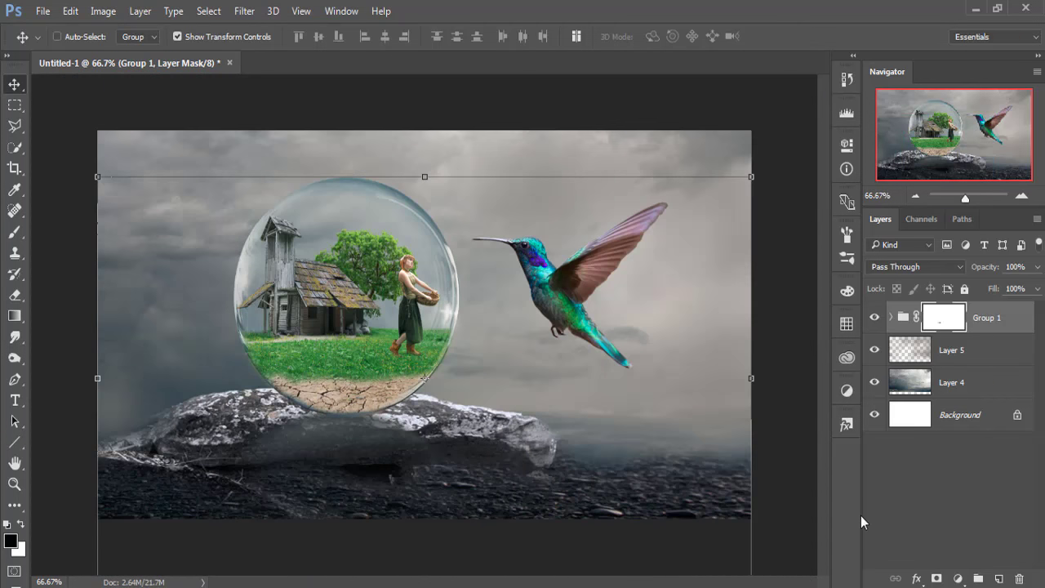
- Add a Color Balance layer with midtones Cyan-Red -14 and Yellow-Blue +6
left_click(13, 84)
left_click(958, 578)
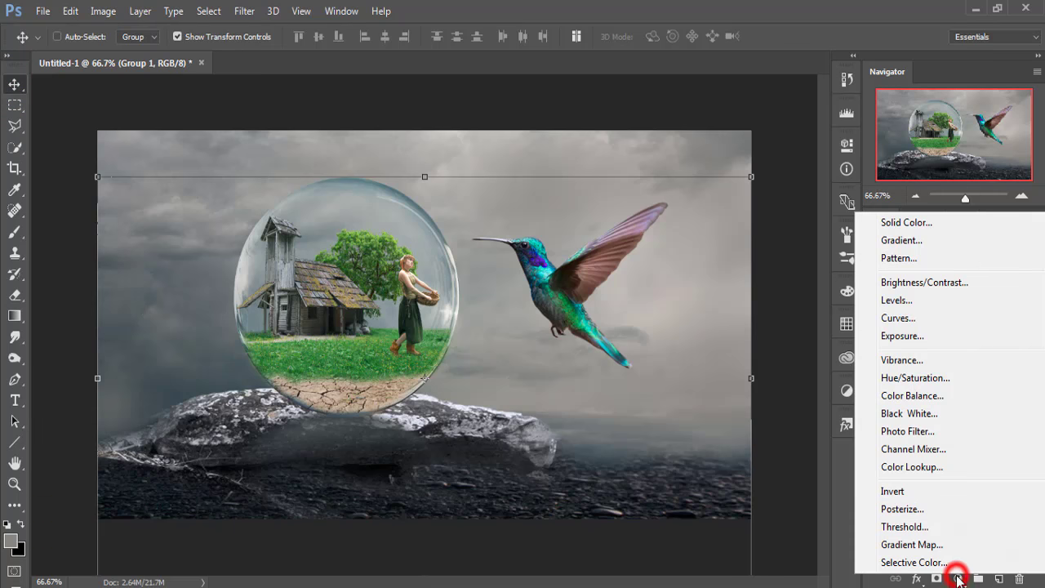
left_click(911, 396)
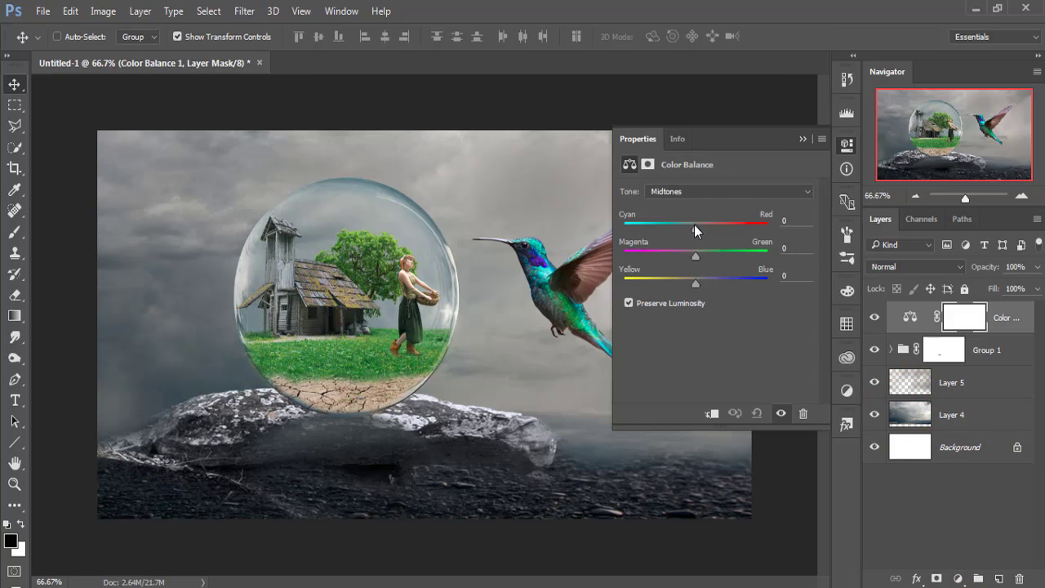
left_click_drag(694, 227, 686, 232)
left_click_drag(698, 283, 702, 286)
left_click(803, 140)
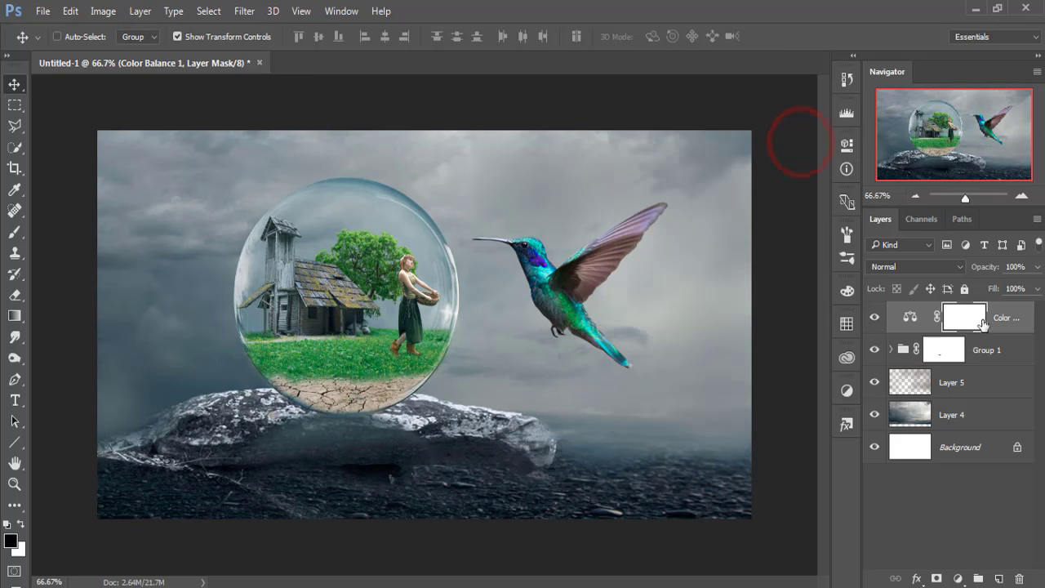
left_click(1011, 318)
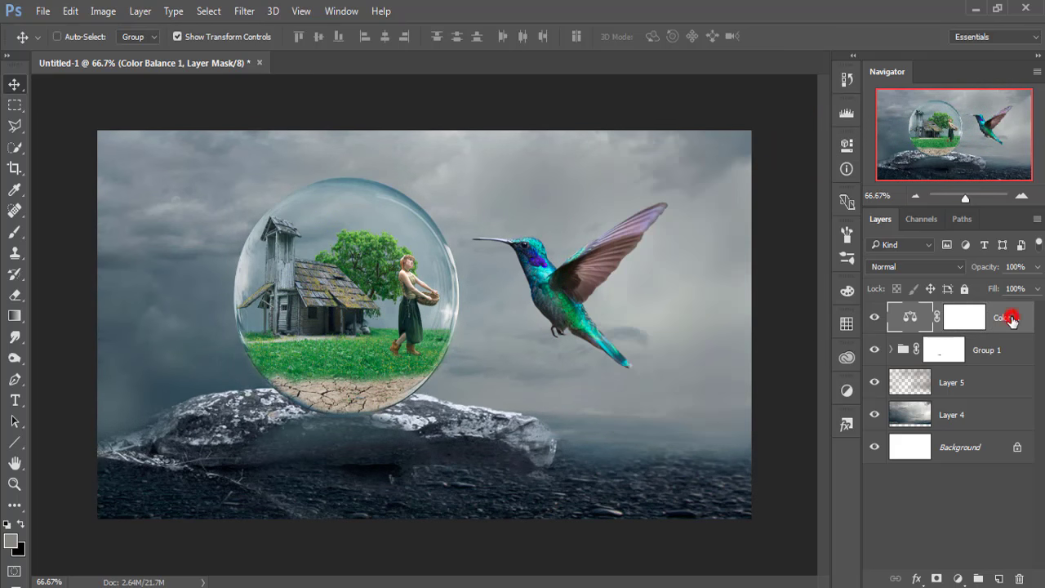
- Add a Selective Color layer with Greens set to Cyan -45 and Yellow +34
left_click(959, 578)
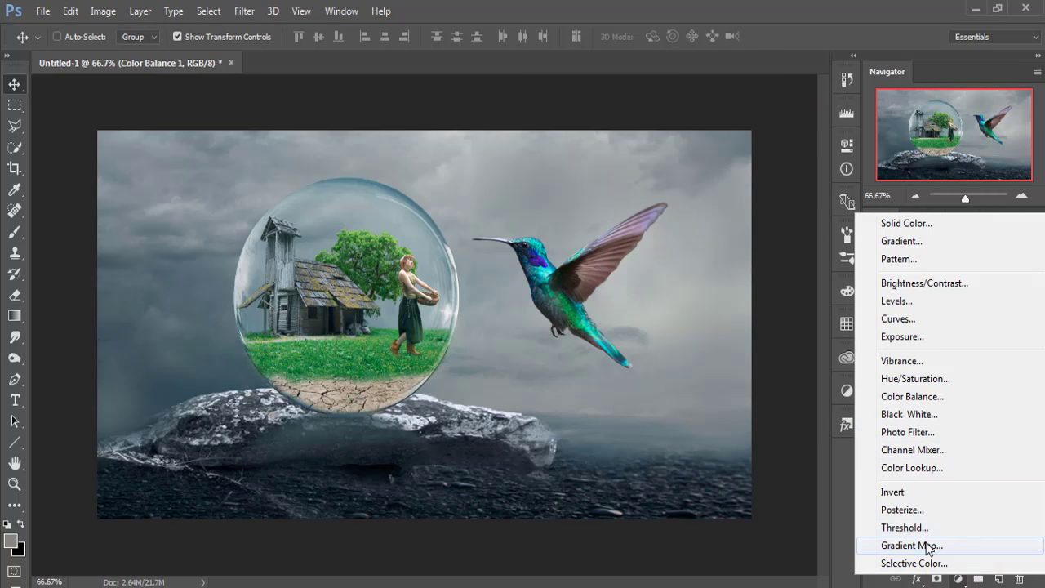
left_click(900, 566)
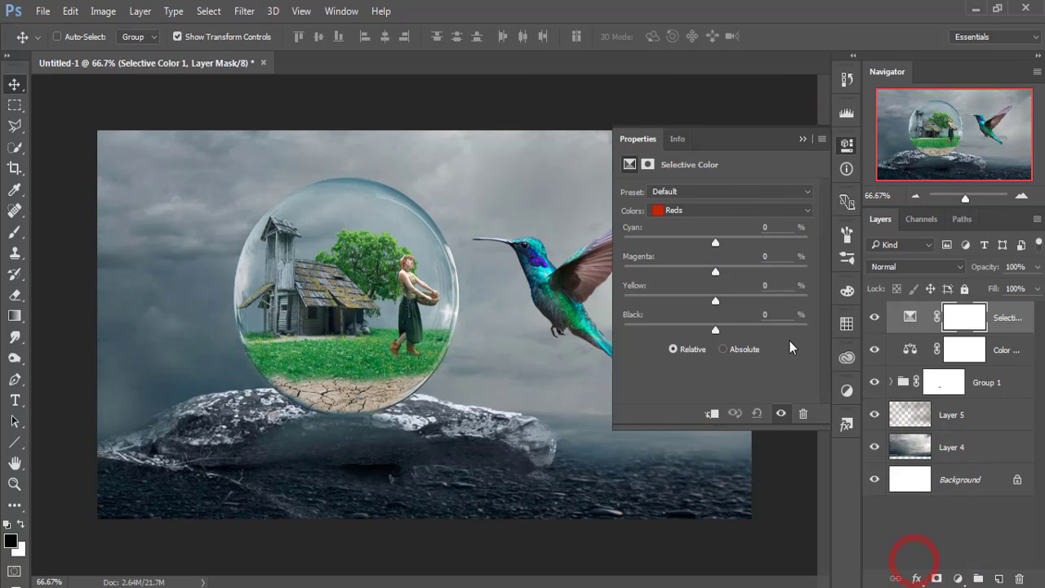
left_click(710, 214)
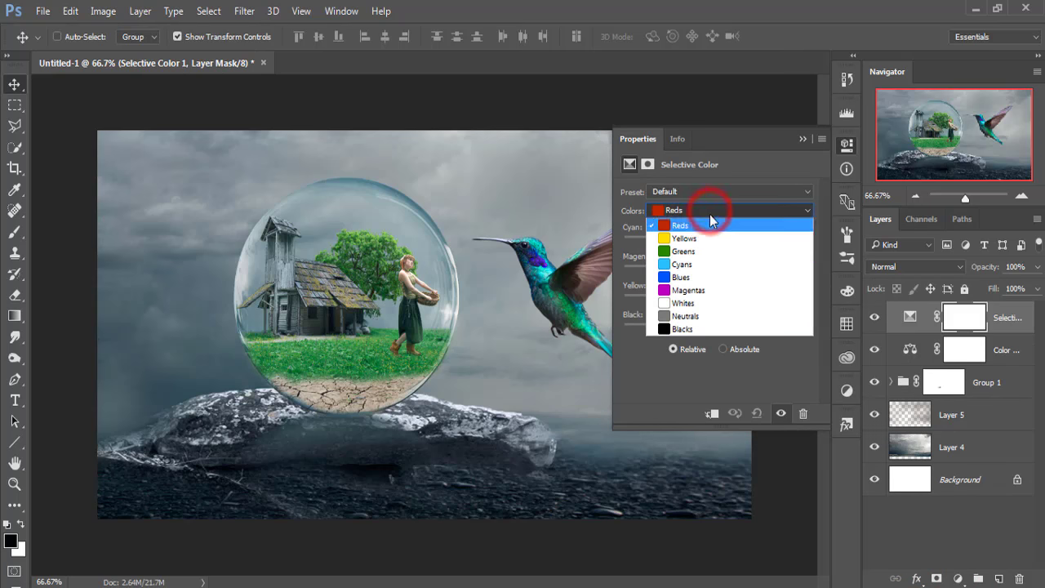
left_click(707, 249)
left_click_drag(717, 244, 674, 244)
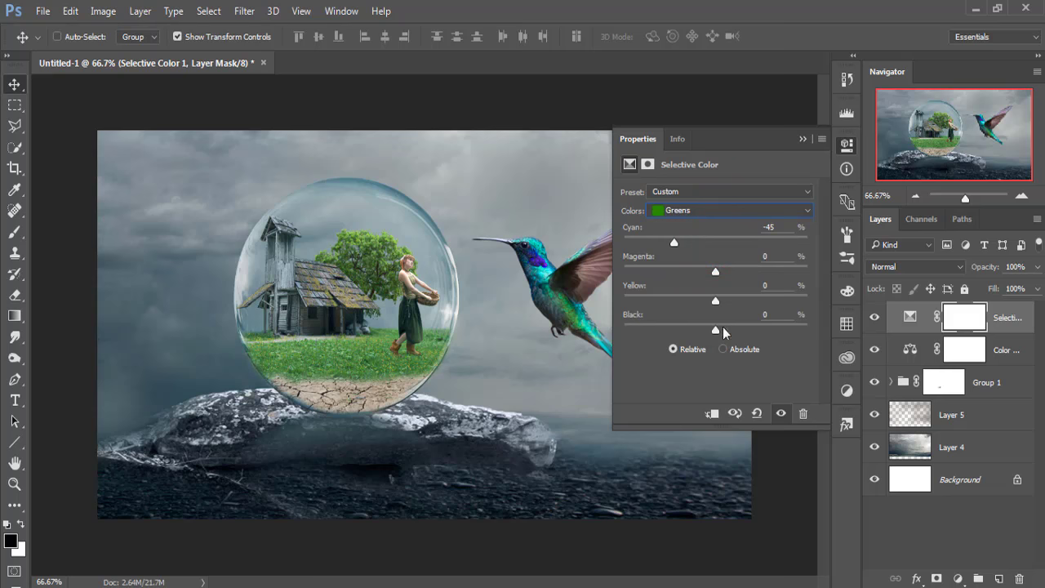
left_click_drag(716, 300, 747, 300)
left_click(801, 141)
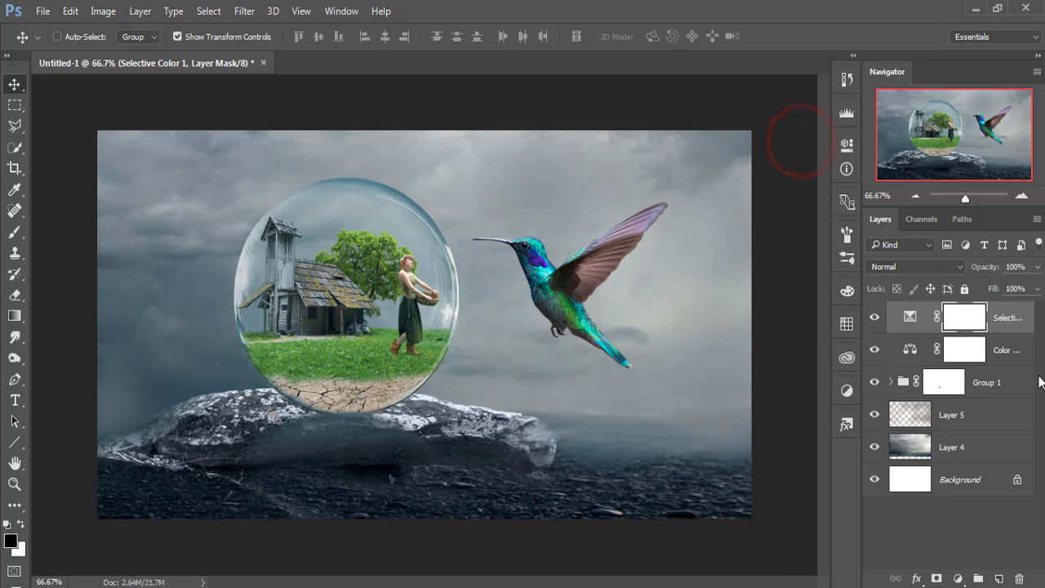
left_click(1020, 326)
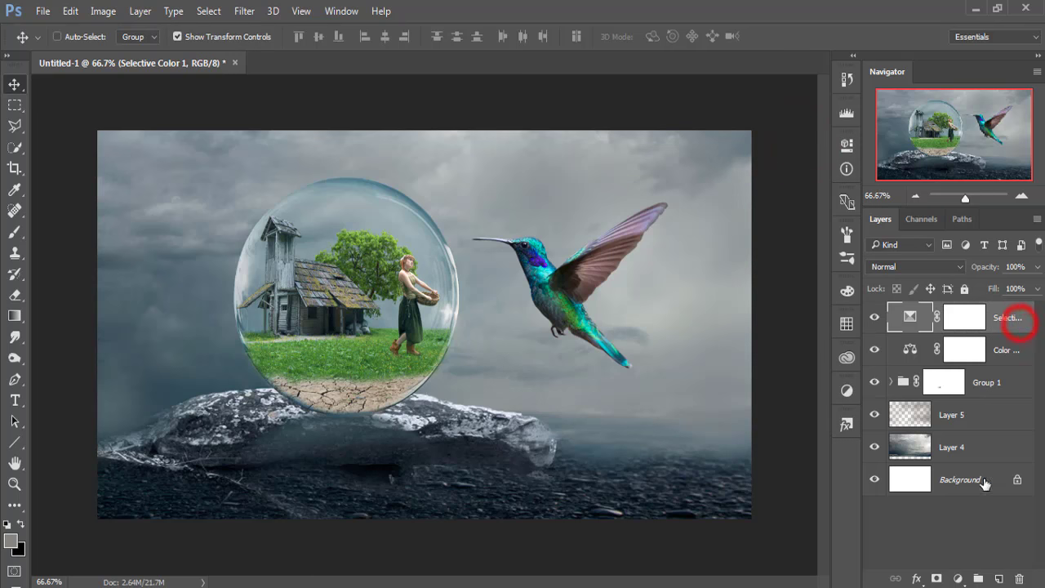
- Add a Soft Light Gradient Map layer and recolour its gradient's left stop
left_click(958, 578)
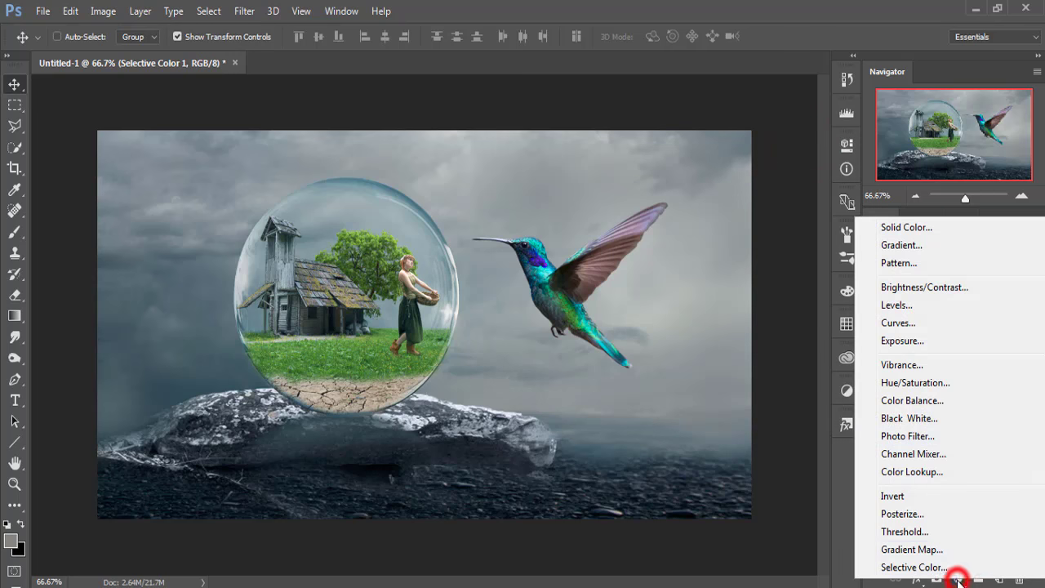
left_click(908, 547)
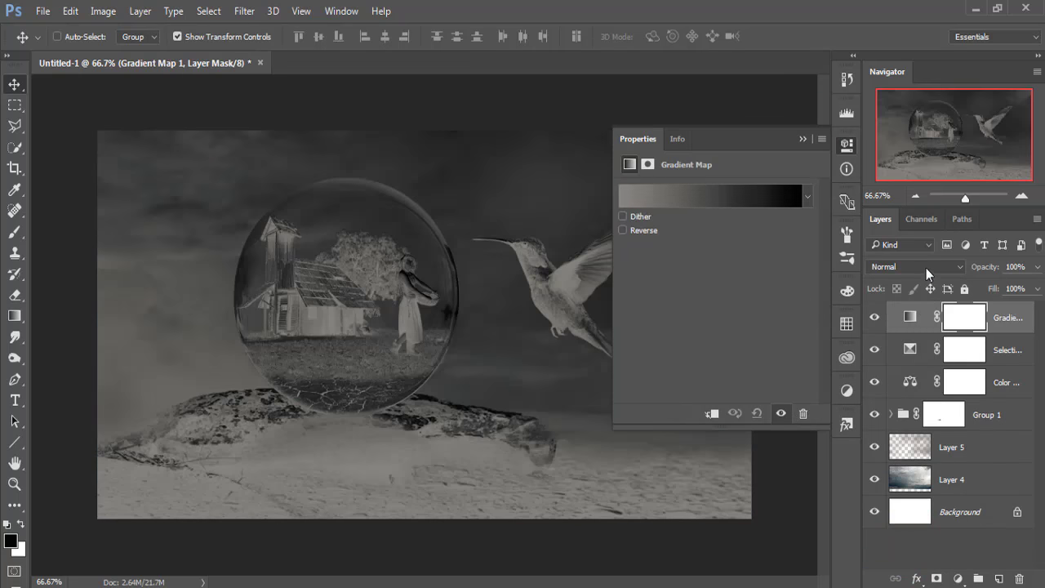
left_click(926, 268)
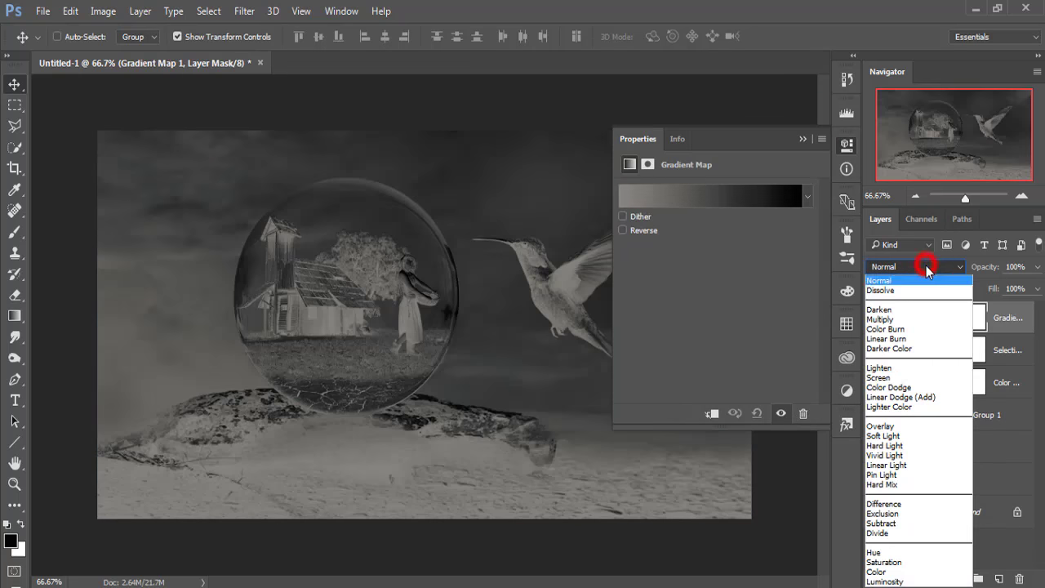
left_click(904, 436)
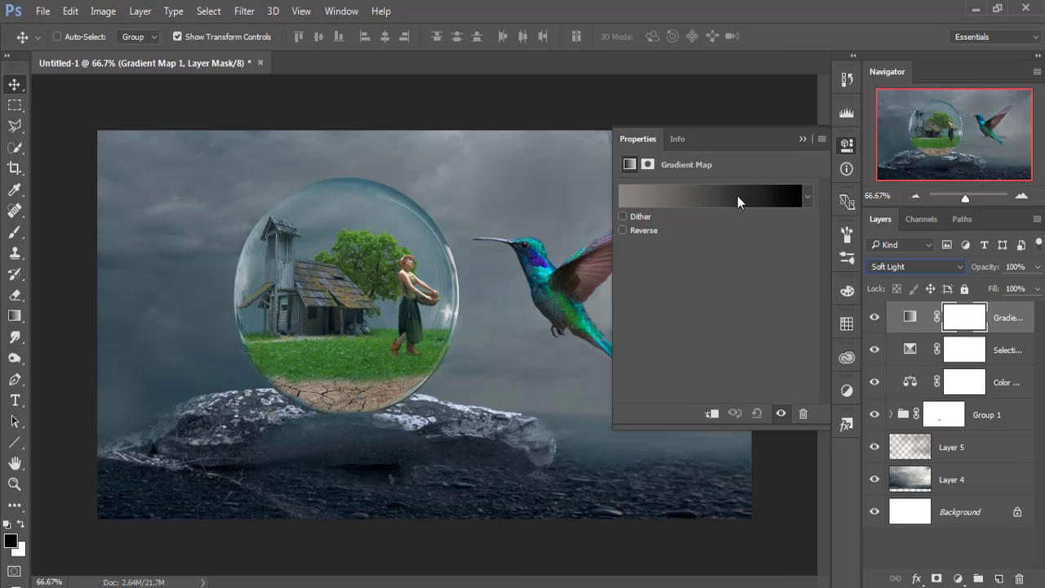
left_click(737, 195)
left_click(520, 482)
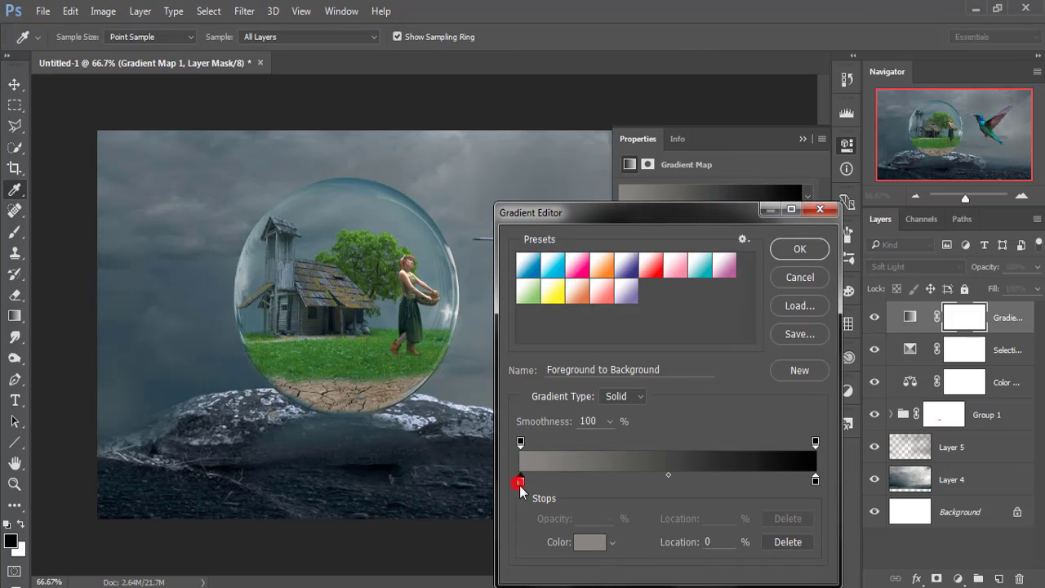
left_click(590, 541)
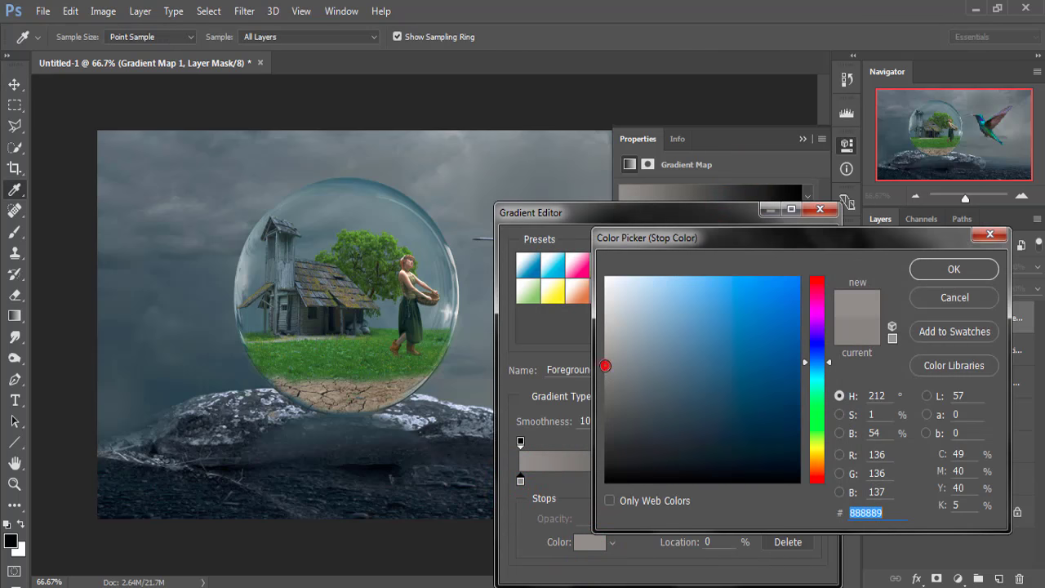
left_click(927, 271)
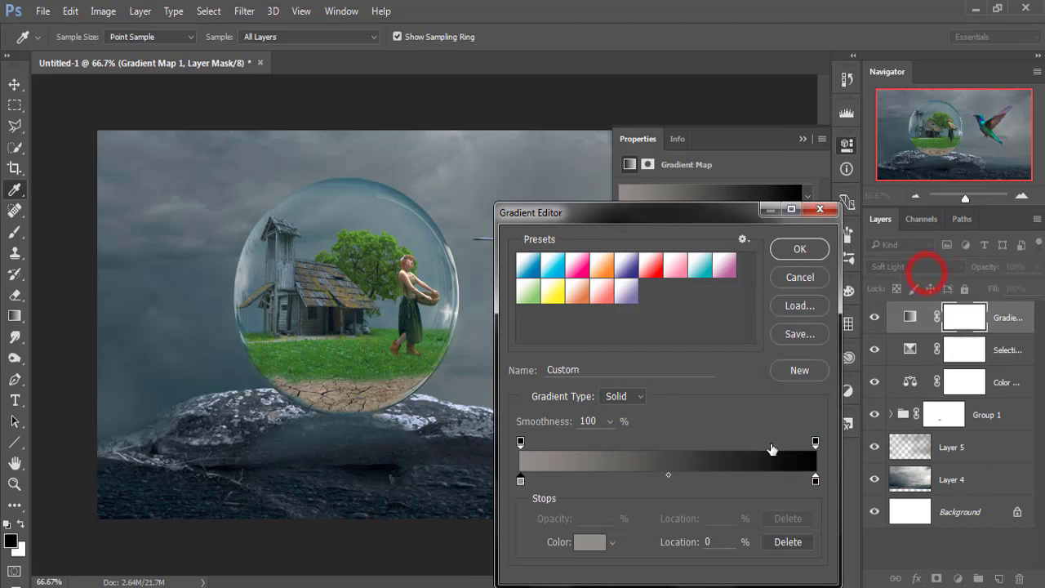
- Set the gradient's right stop to muted brown #705b34 and apply the gradient
left_click(815, 480)
left_click(580, 544)
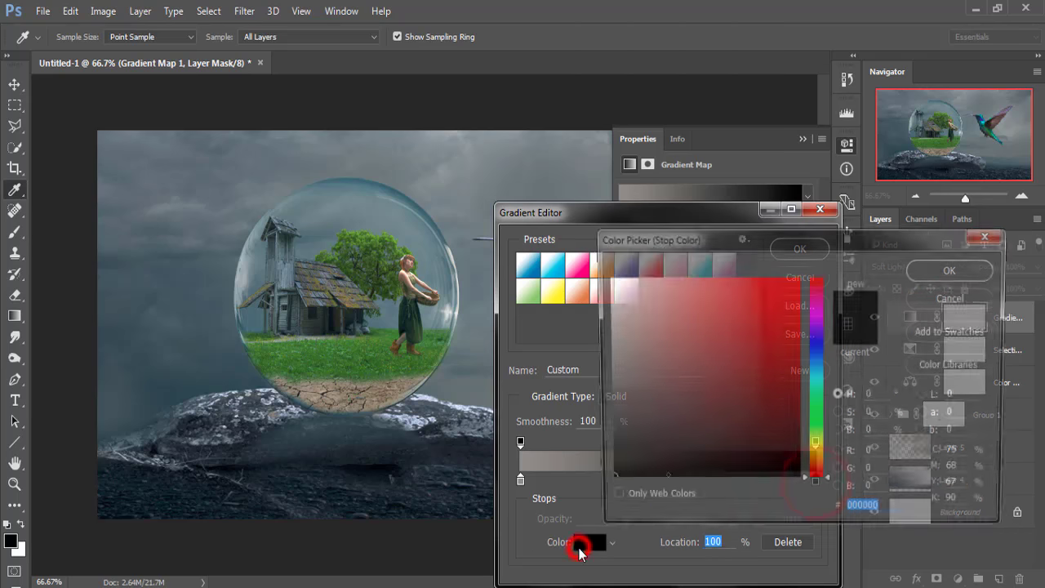
left_click(788, 377)
left_click_drag(815, 476, 815, 460)
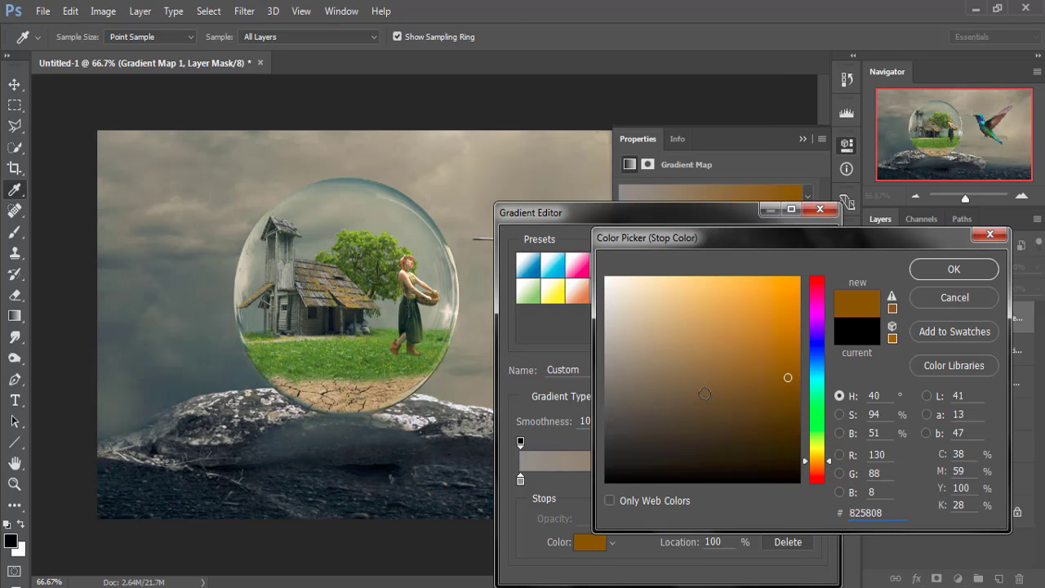
left_click(705, 392)
left_click(710, 392)
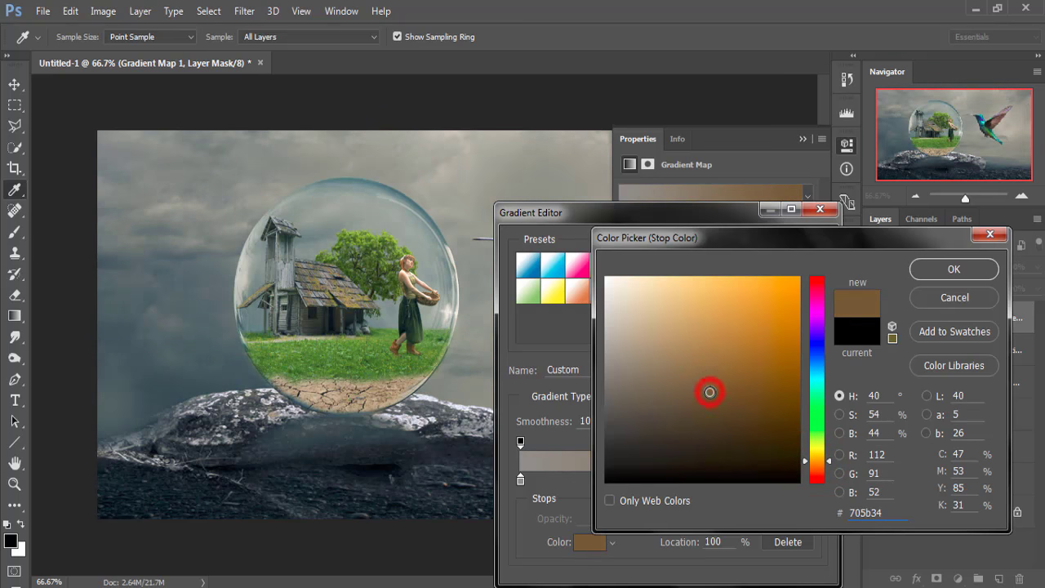
left_click(934, 271)
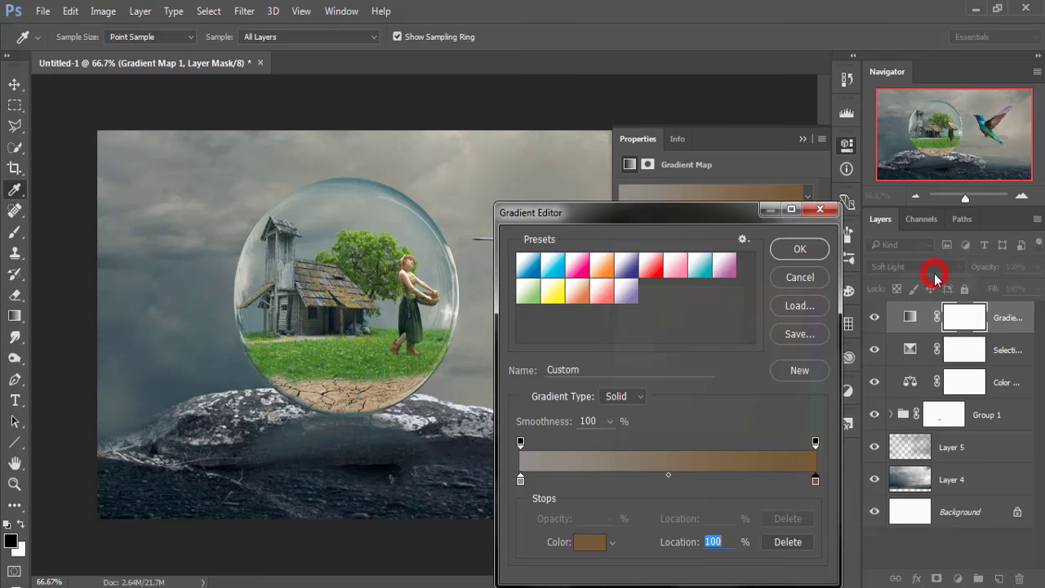
left_click(802, 253)
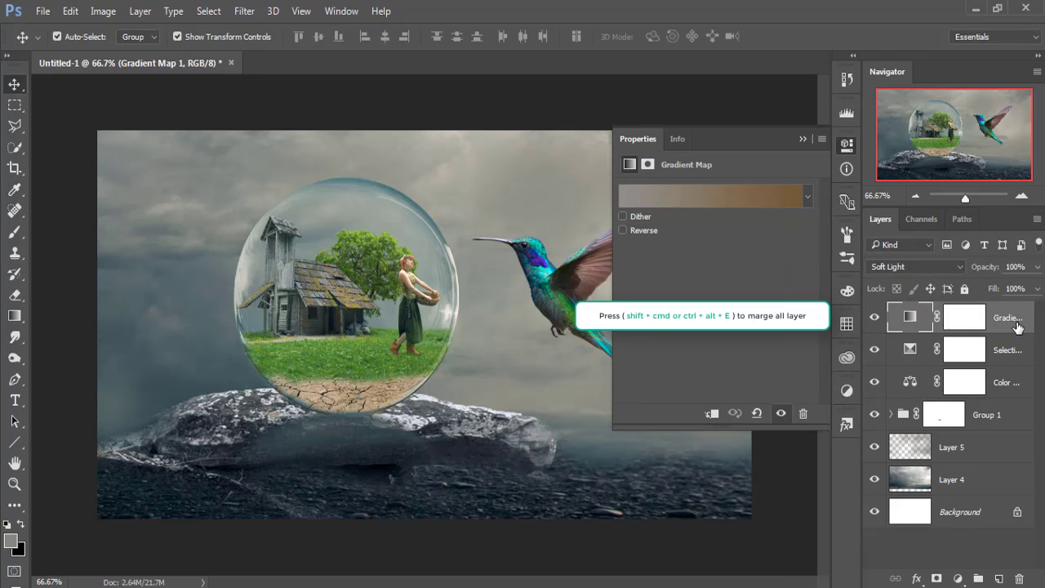
- Stamp all visible layers into Layer 6 and apply Camera Raw Filter to it
key("ctrl+shift+alt+e")
left_click(1005, 319)
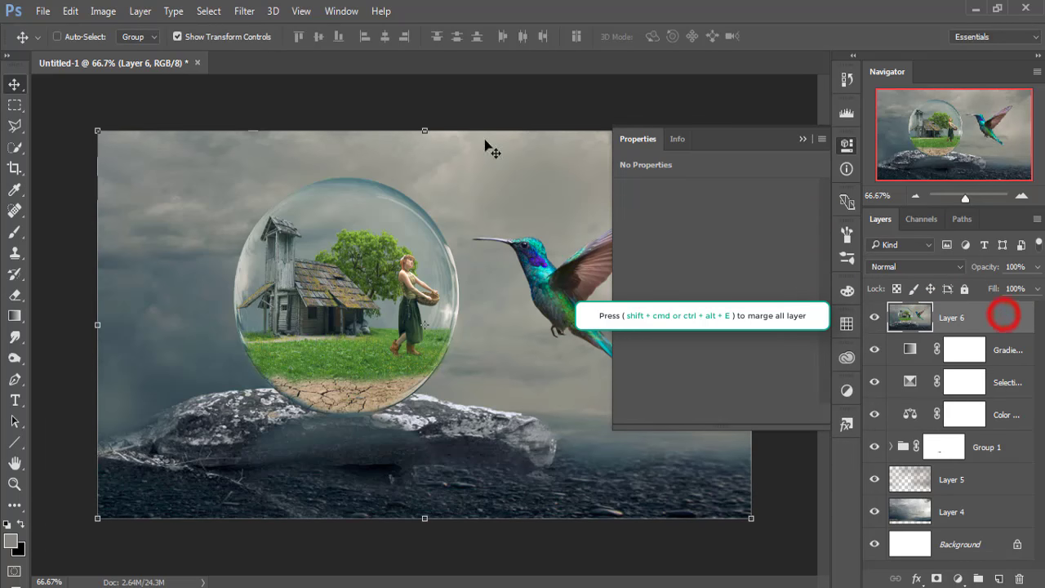
left_click(802, 140)
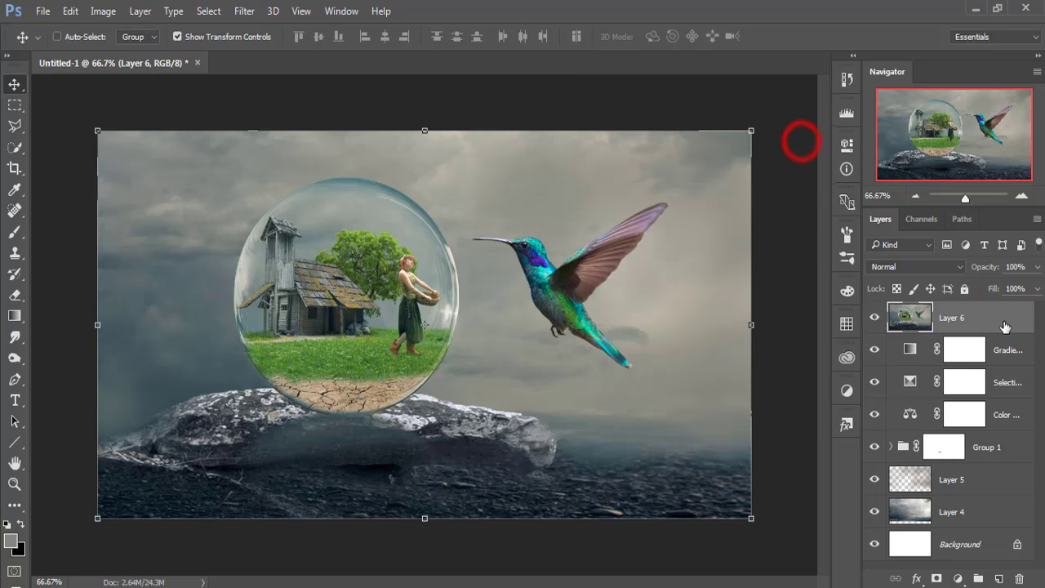
left_click(245, 10)
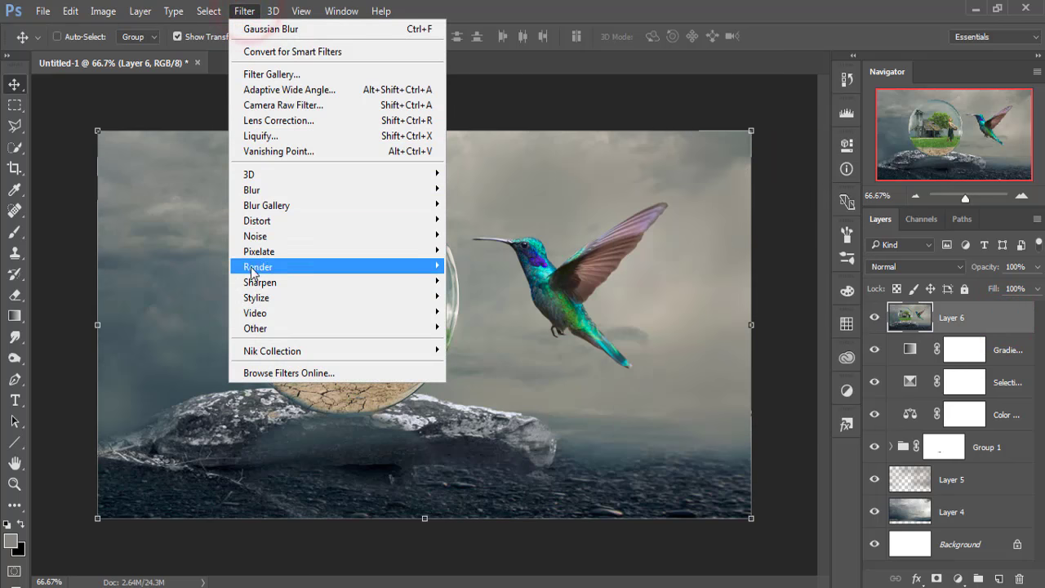
left_click(269, 104)
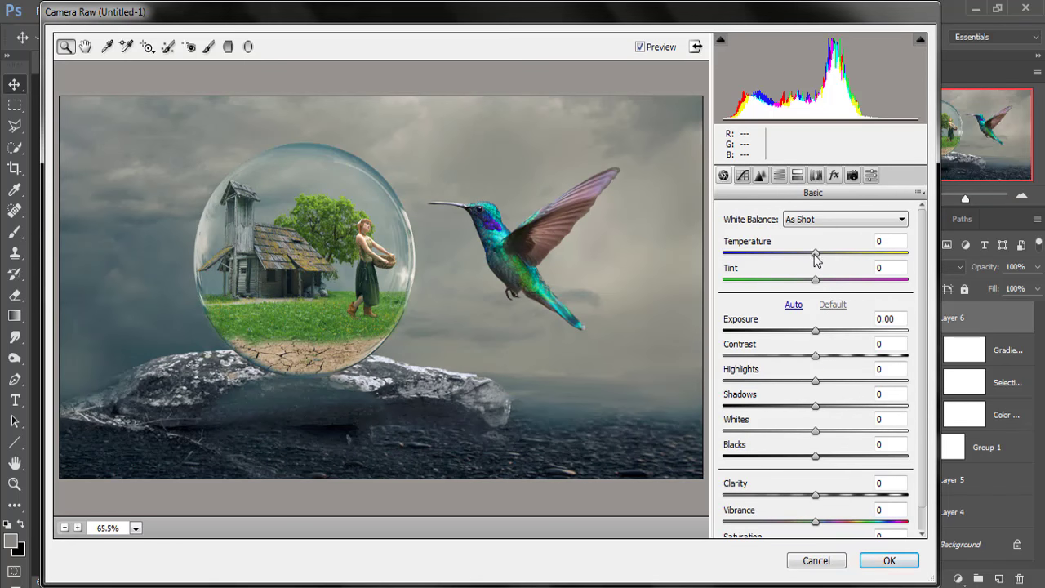
- In Camera Raw, warm Layer 6 with Temperature +3 and slightly raise Vibrance
left_click_drag(815, 252, 819, 252)
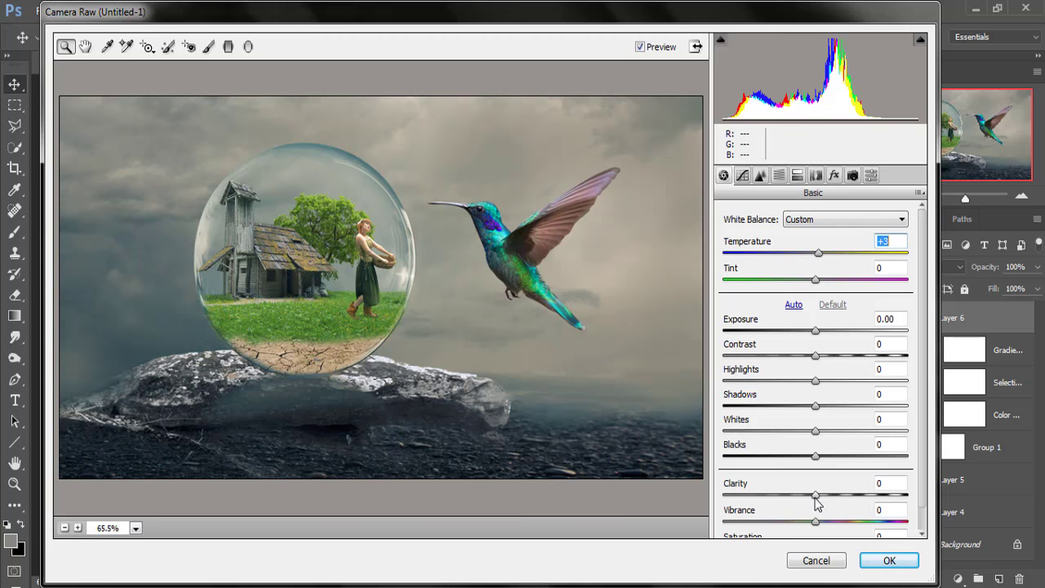
left_click_drag(816, 522, 821, 523)
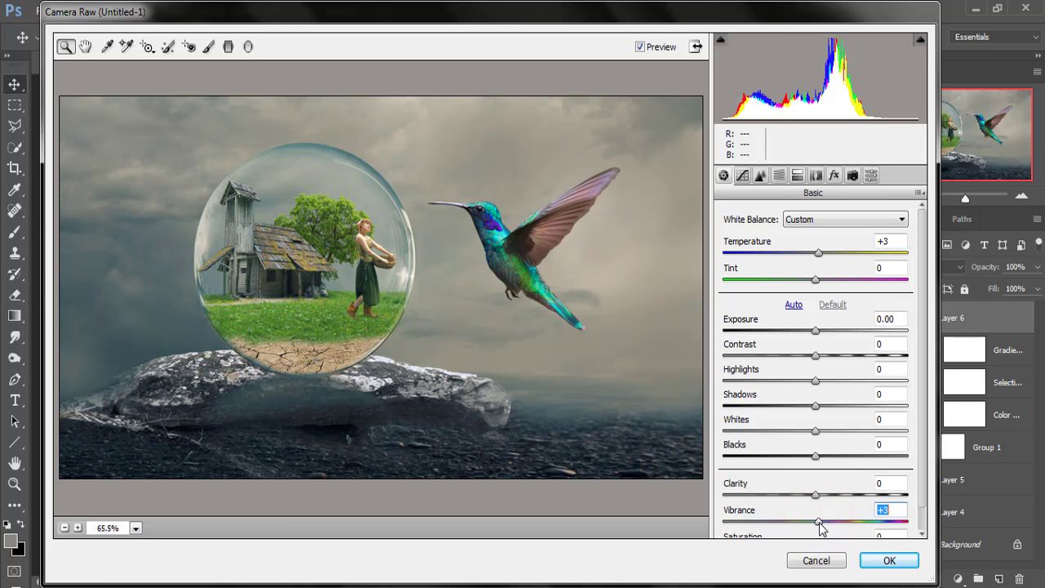
left_click(797, 175)
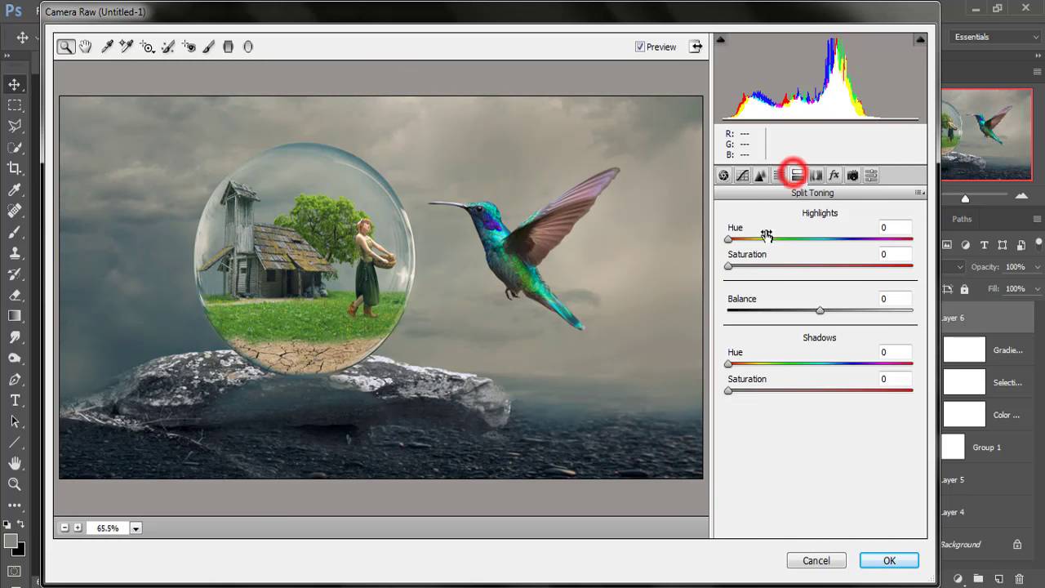
- Tint the highlights teal with Split Toning hue 177, saturation 8, and apply Camera Raw
left_click_drag(729, 239, 814, 245)
key("Up")
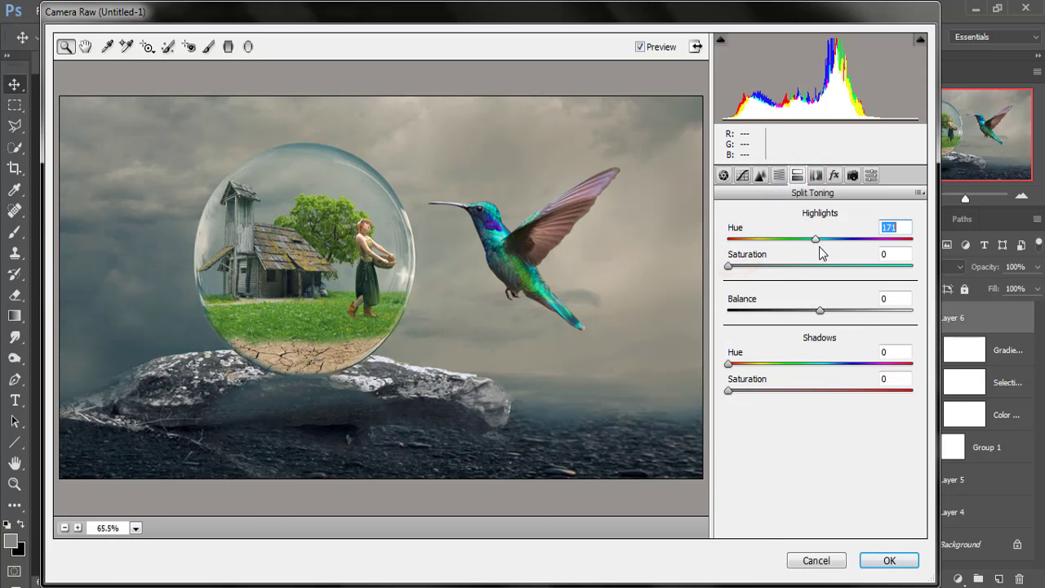
left_click_drag(730, 267, 741, 267)
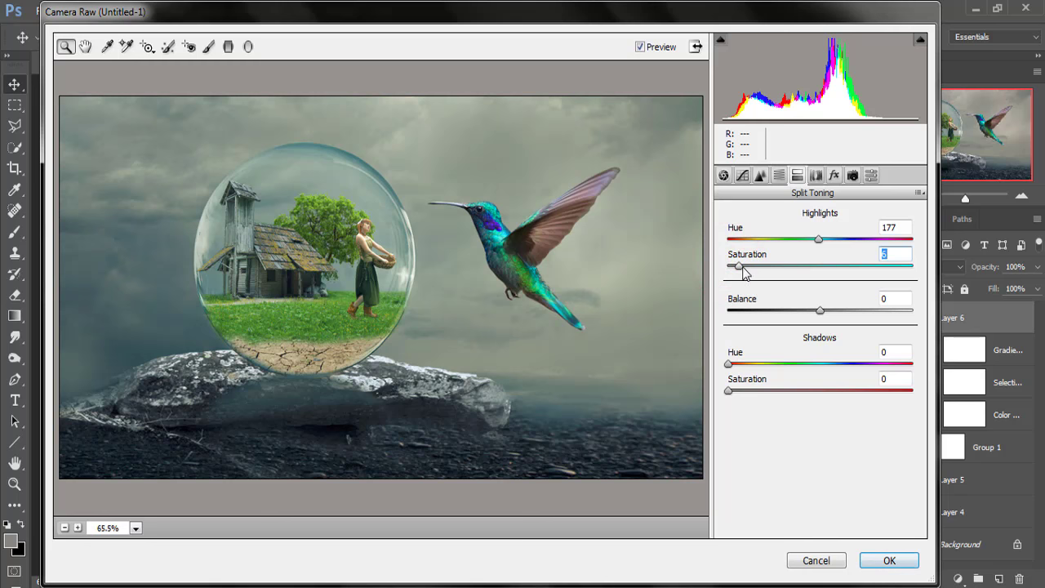
left_click_drag(741, 269, 745, 269)
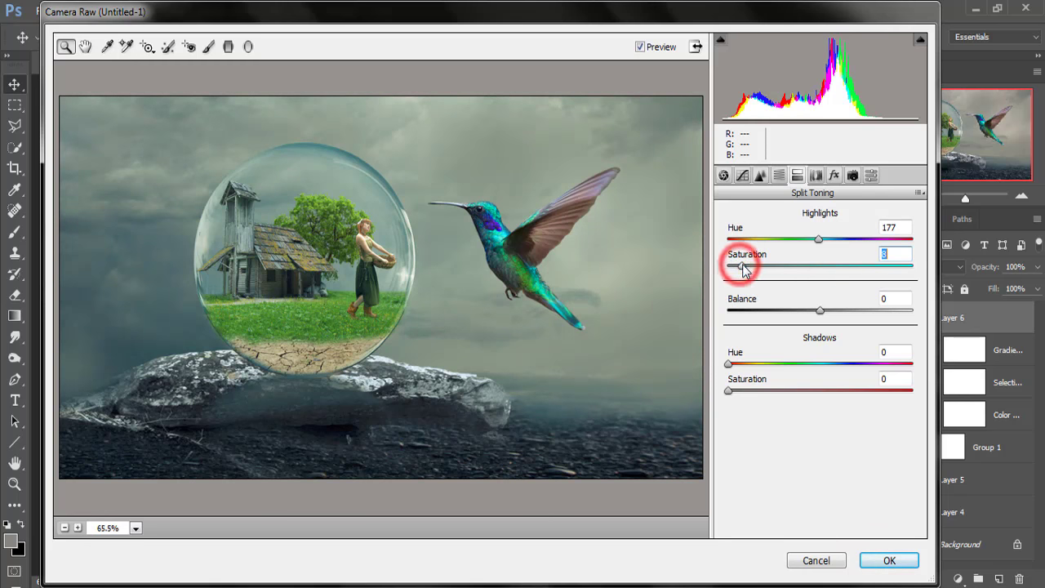
left_click(875, 561)
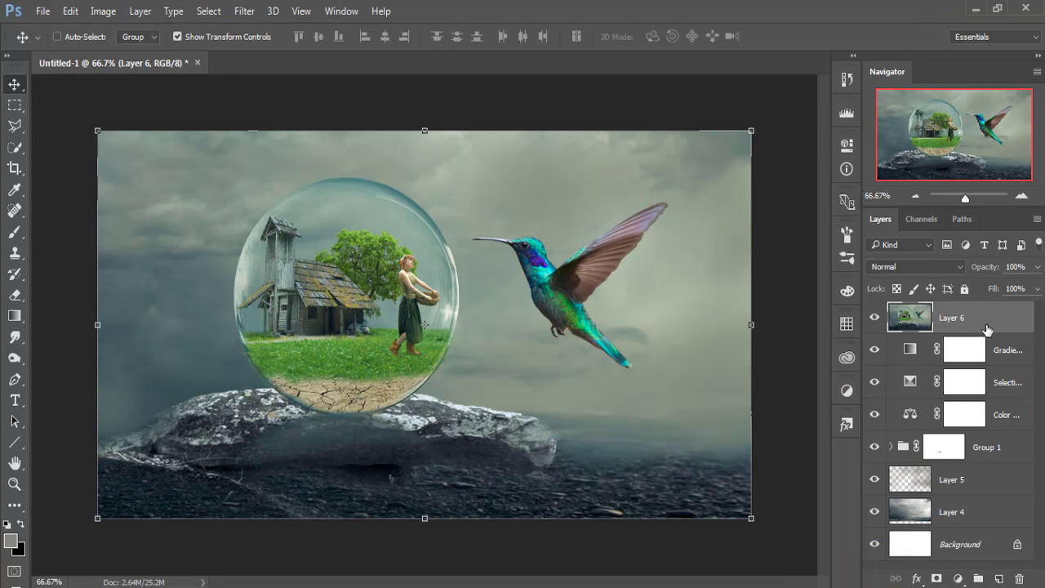
left_click(245, 11)
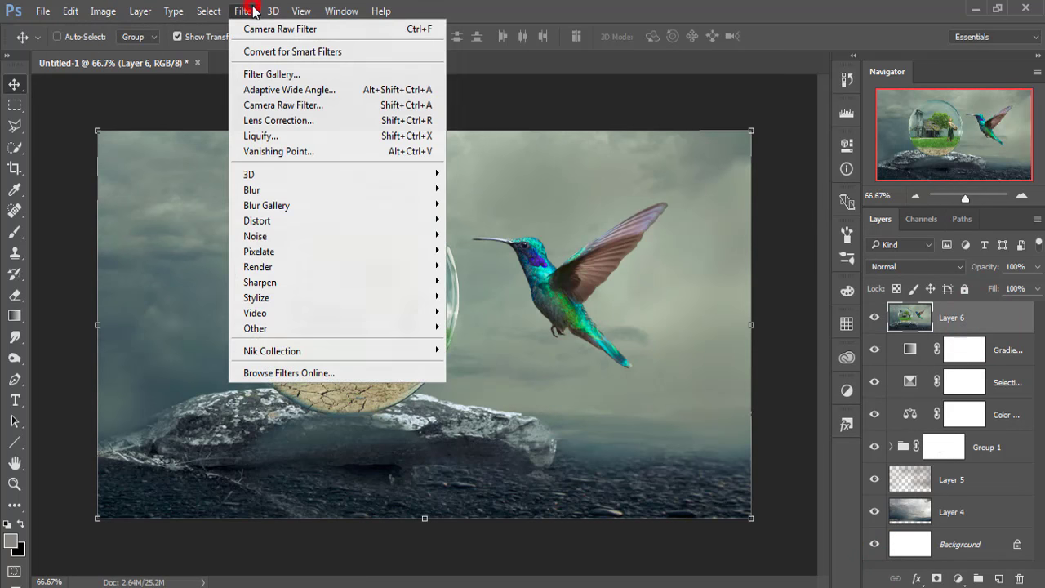
mouse_move(272, 350)
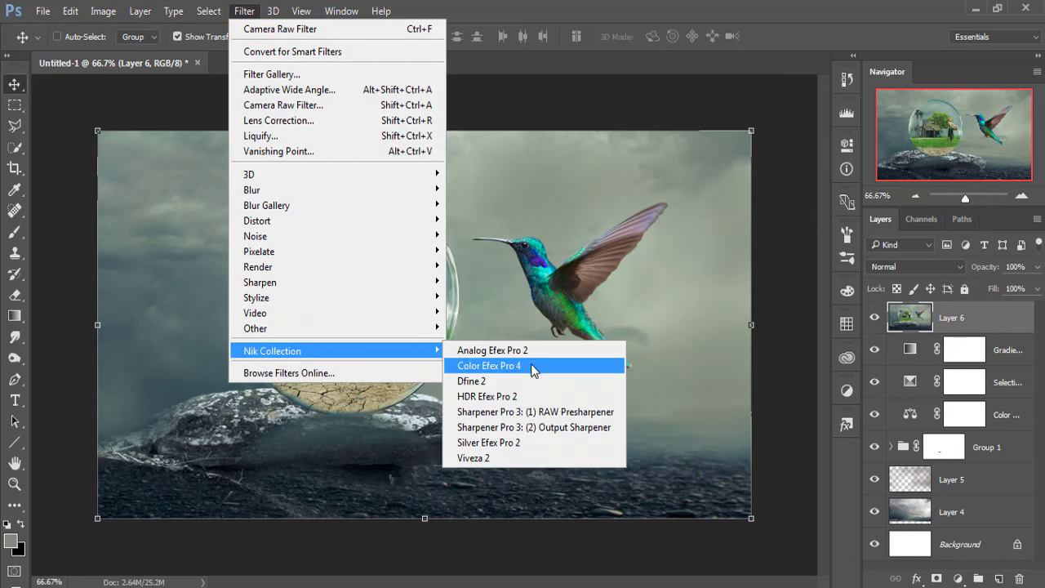
- Apply Color Efex Pro 4 Cross Processing method B02 at 22% strength
left_click(535, 363)
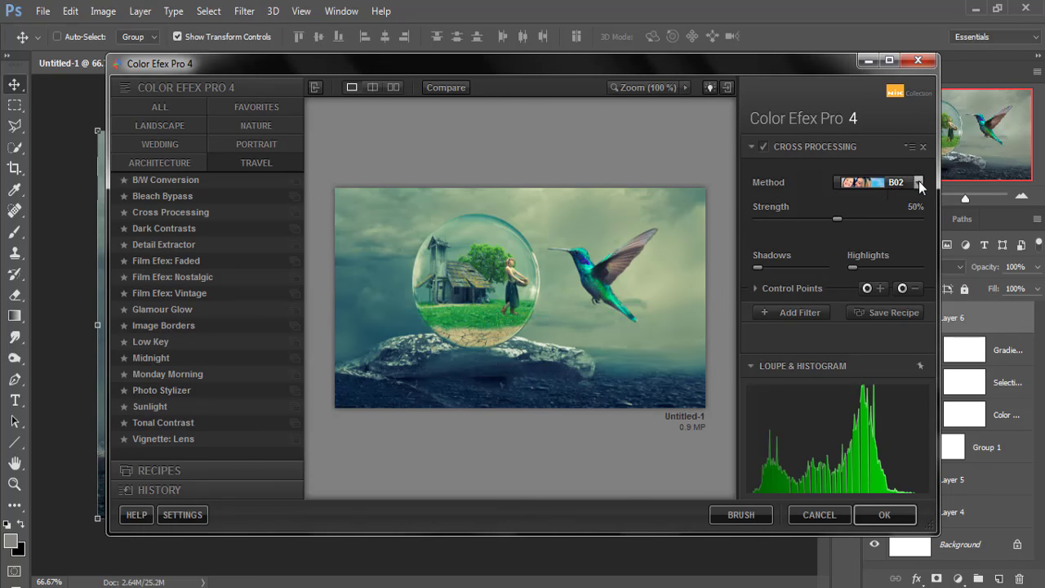
left_click(919, 182)
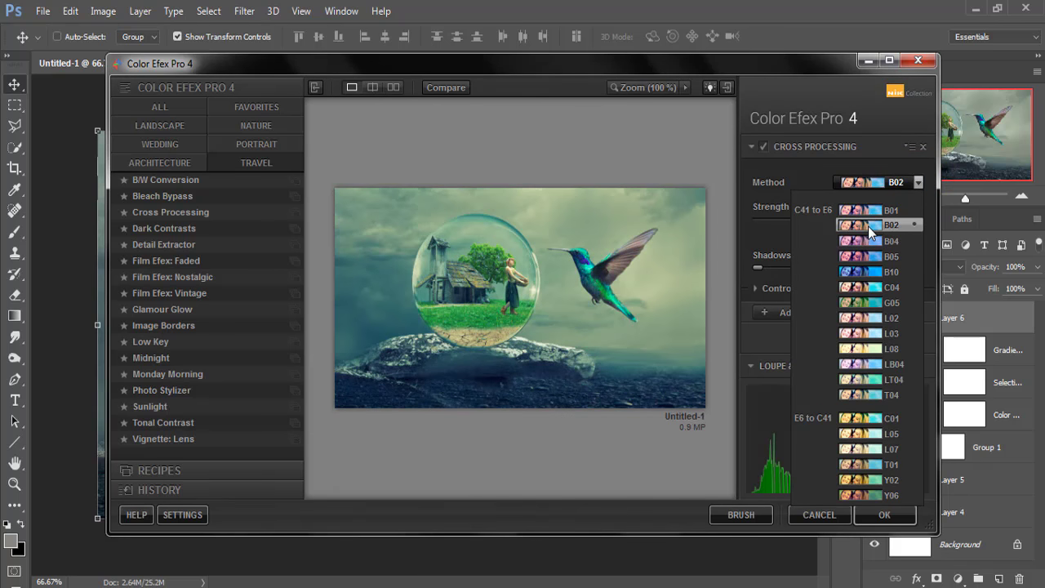
left_click(868, 226)
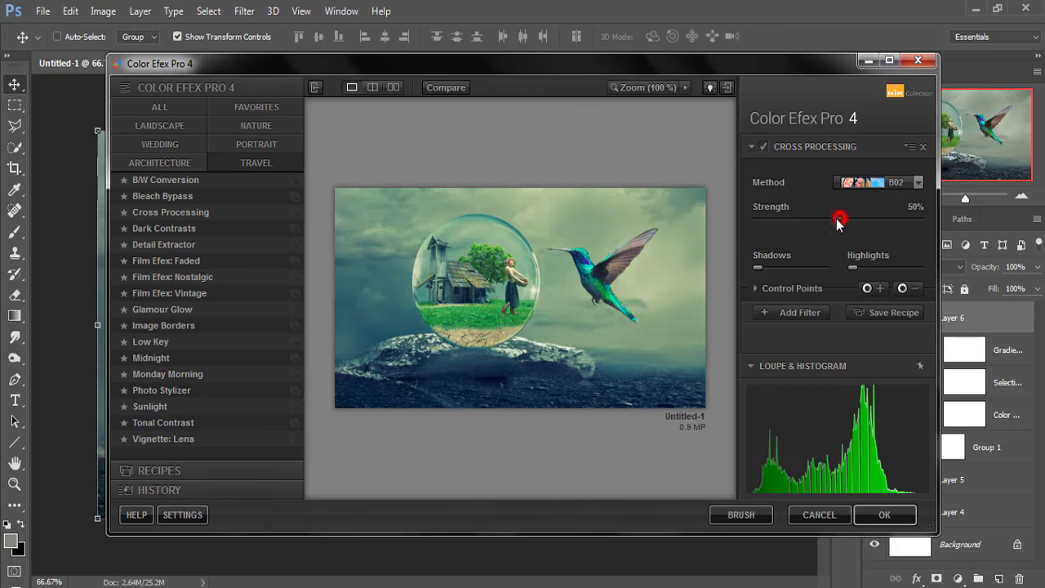
left_click_drag(837, 219, 794, 218)
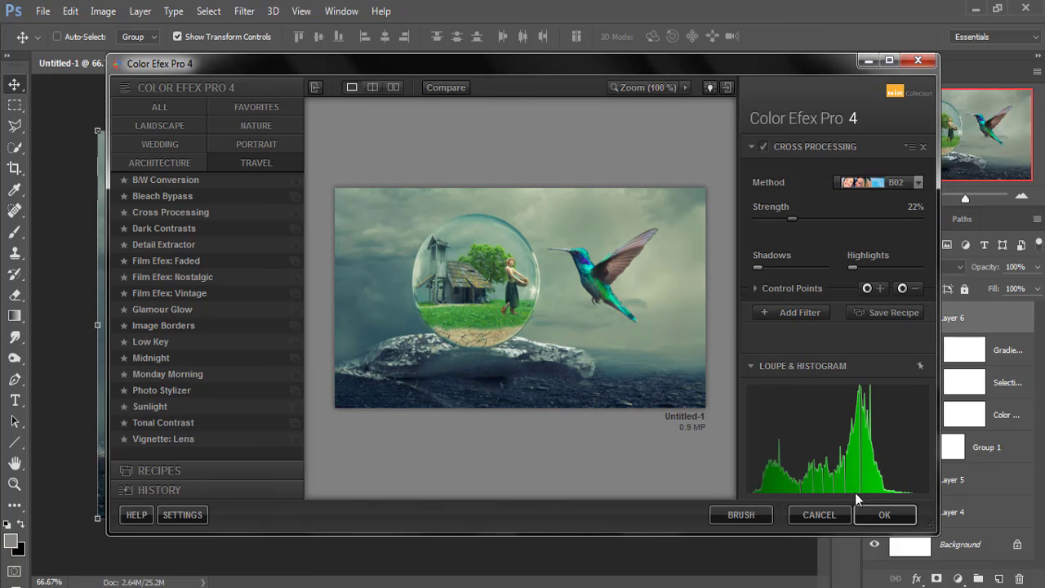
left_click(881, 513)
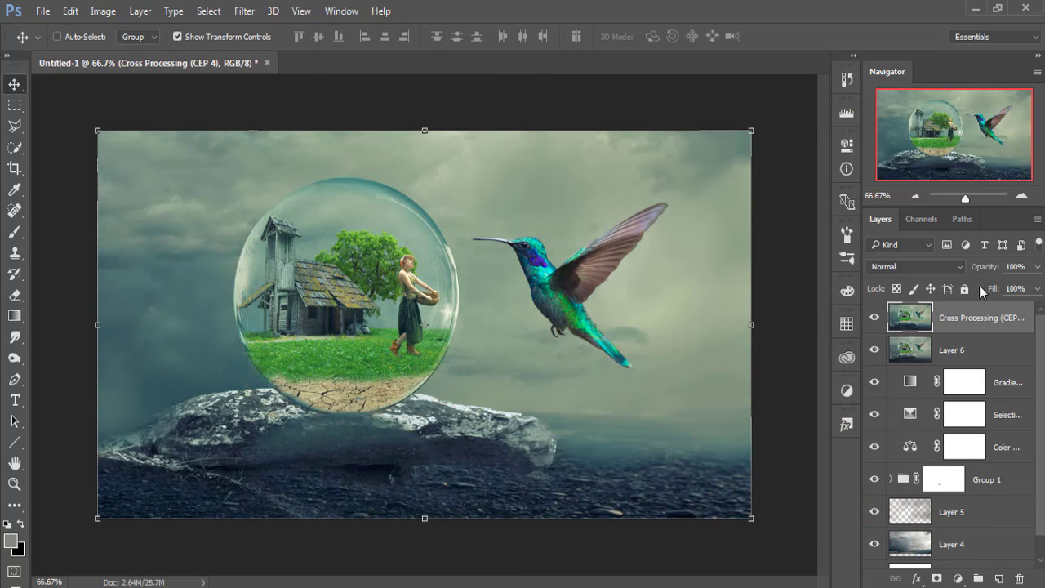
- Add a new Layer 7 above Cross Processing and fill it with 50% Gray
left_click(968, 318)
left_click(999, 579)
left_click(974, 319)
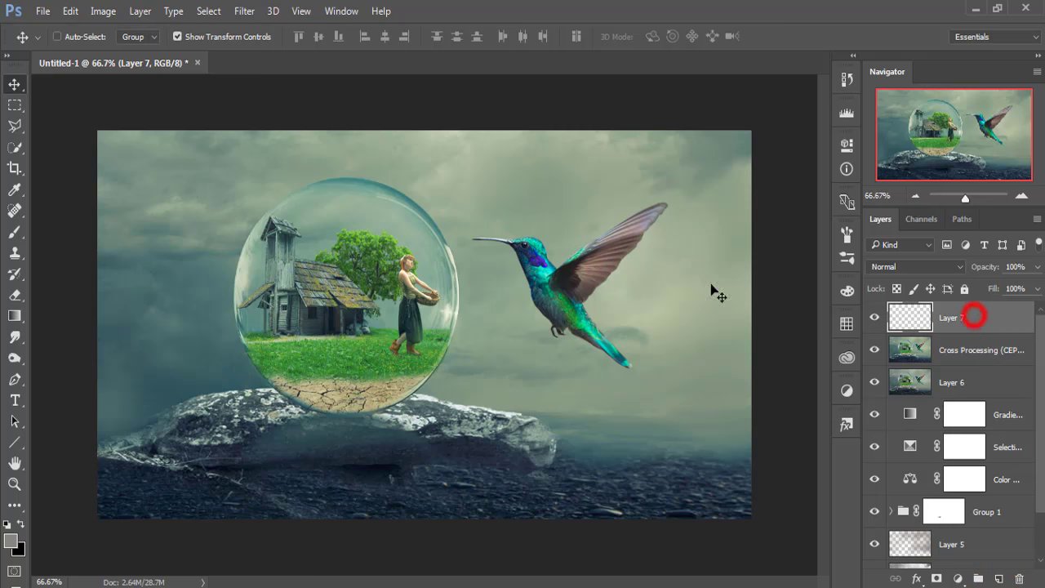
left_click(70, 11)
left_click(111, 225)
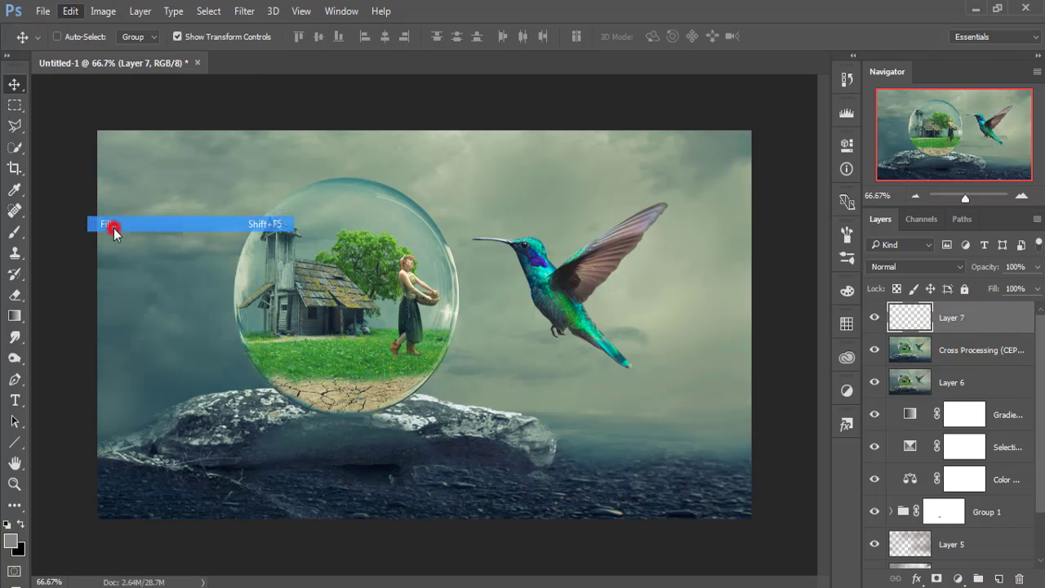
left_click(532, 163)
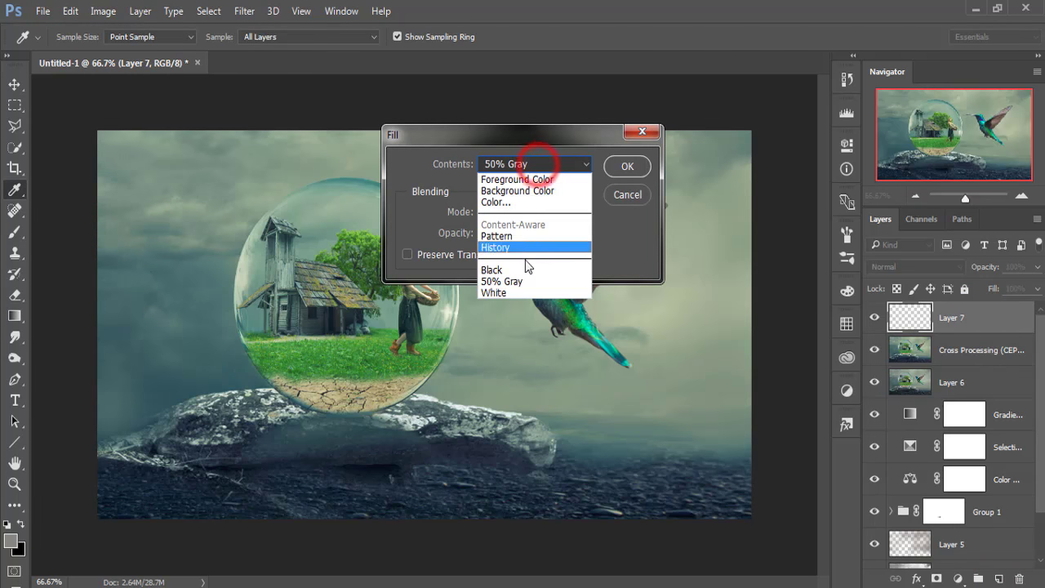
left_click(502, 281)
left_click(627, 166)
key("v")
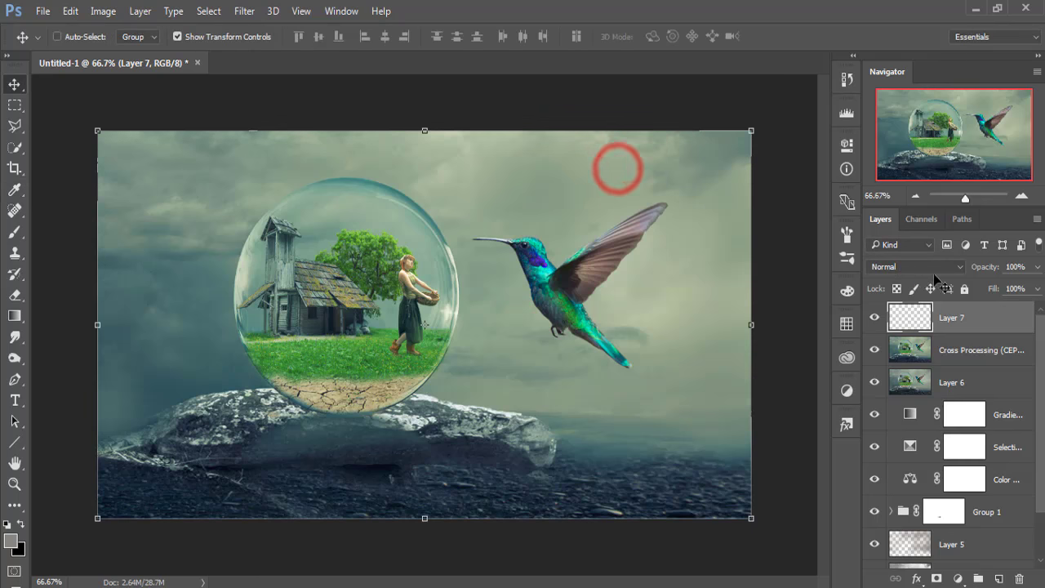
- Set the gray layer to Soft Light and stamp all visible layers into Layer 8
left_click(931, 267)
left_click(914, 439)
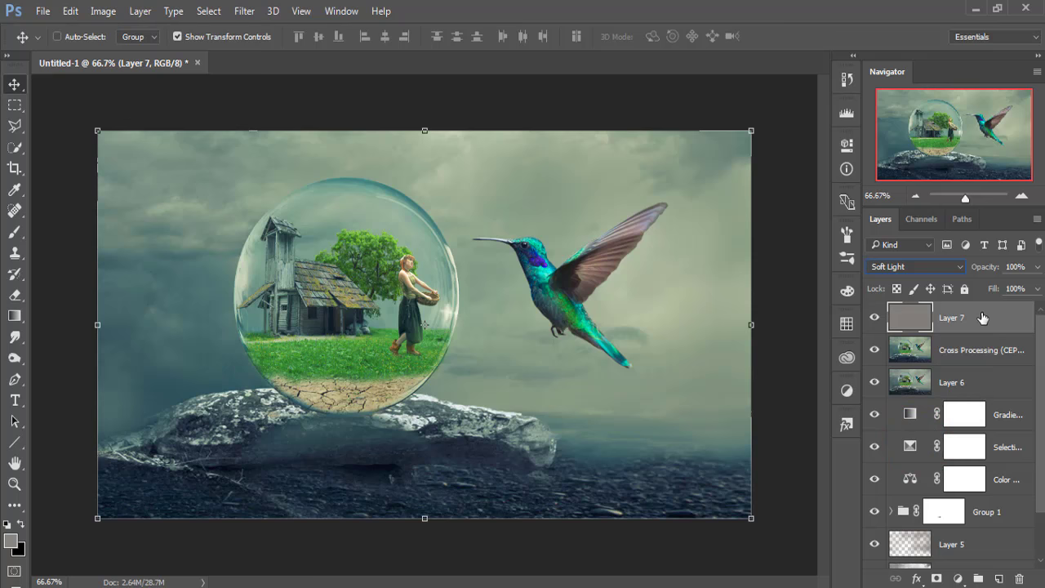
left_click(979, 317)
key("ctrl+shift+alt+e")
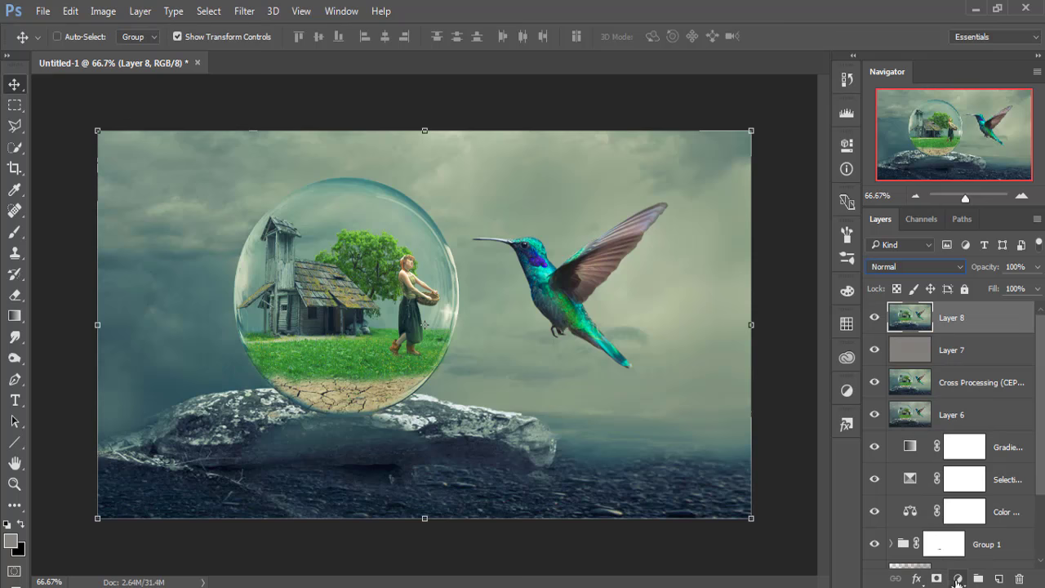
- Add a Warming Filter (85) Photo Filter at 14% density, then stamp-merge into Layer 9
left_click(957, 578)
left_click(906, 435)
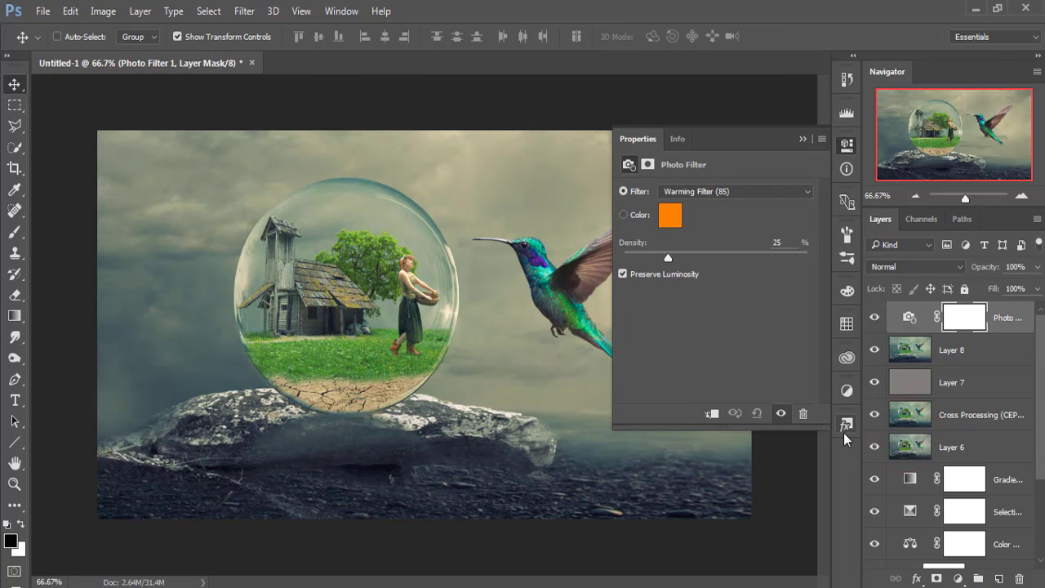
left_click_drag(668, 258, 648, 260)
left_click(801, 139)
left_click(1009, 320)
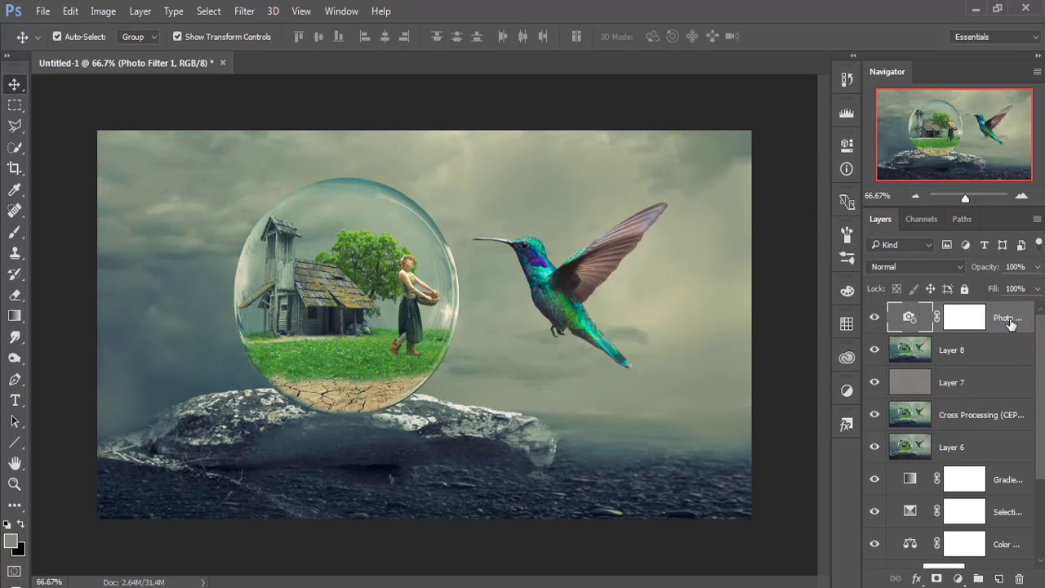
key("ctrl+shift+alt+e")
left_click(1010, 324)
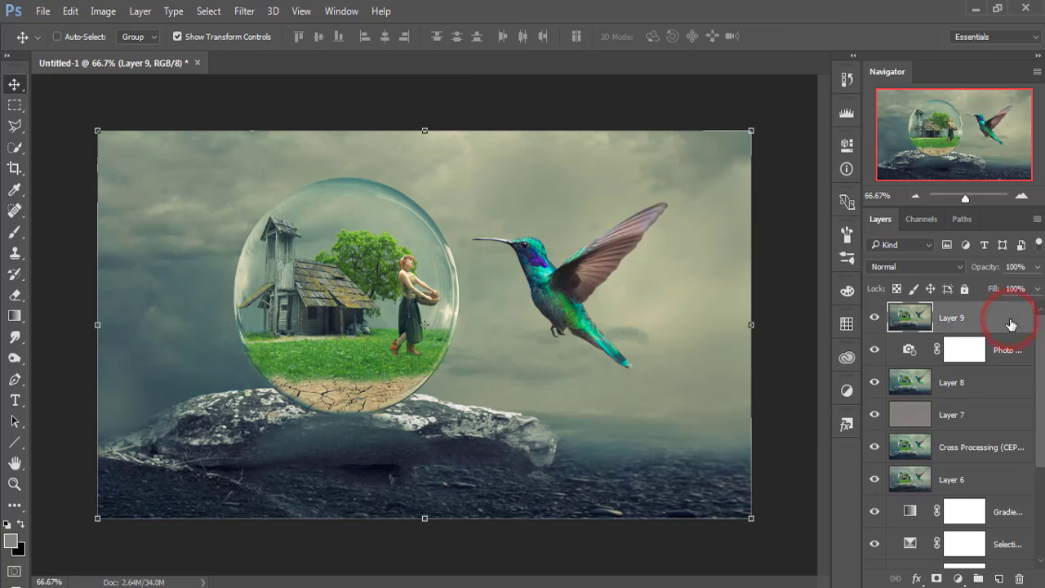